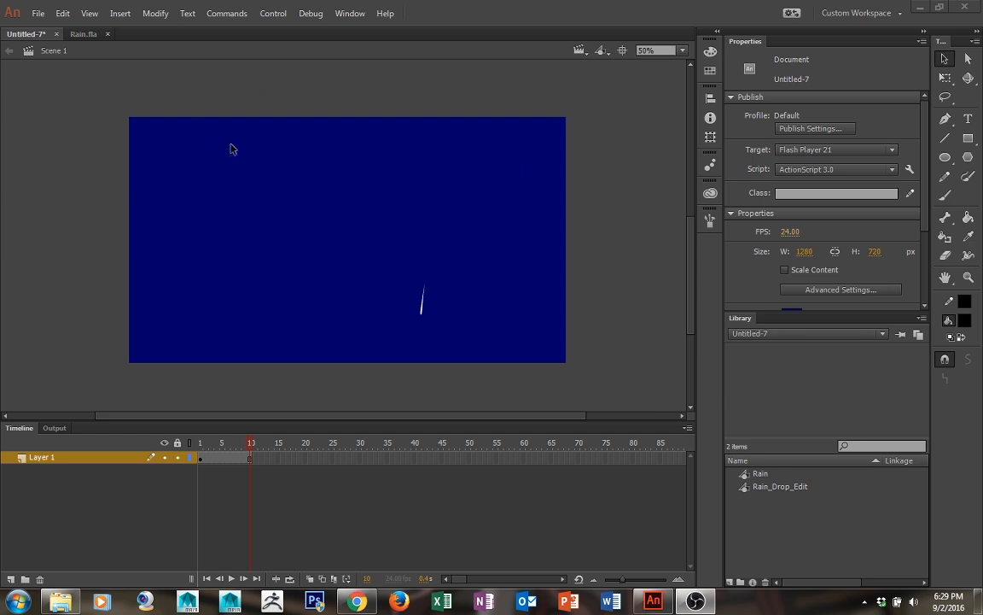
Look over the finished Rain.fla document and its library symbols, and return to the Untitled-7 document and library
left_click(68, 33)
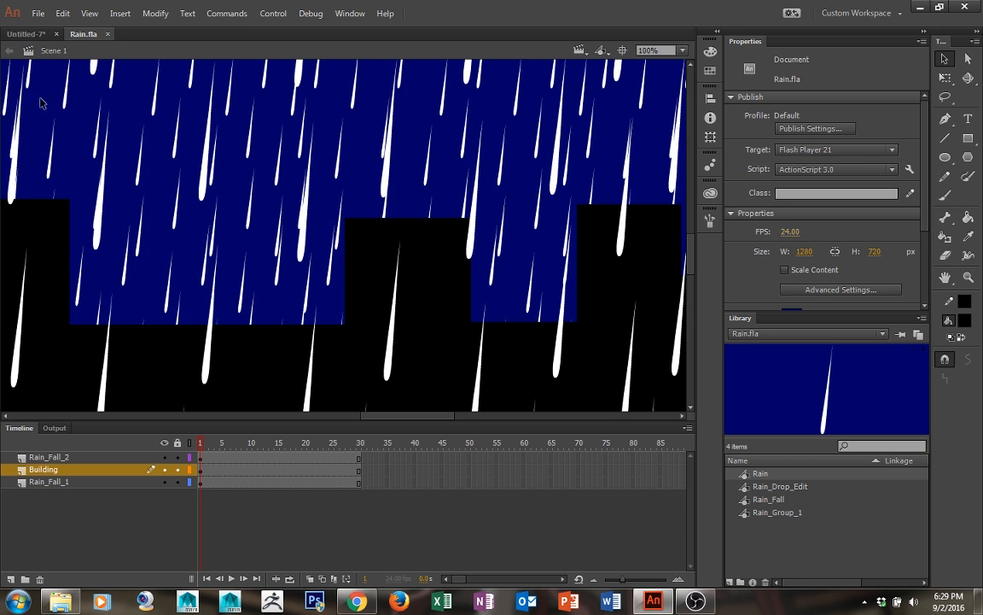
left_click(38, 37)
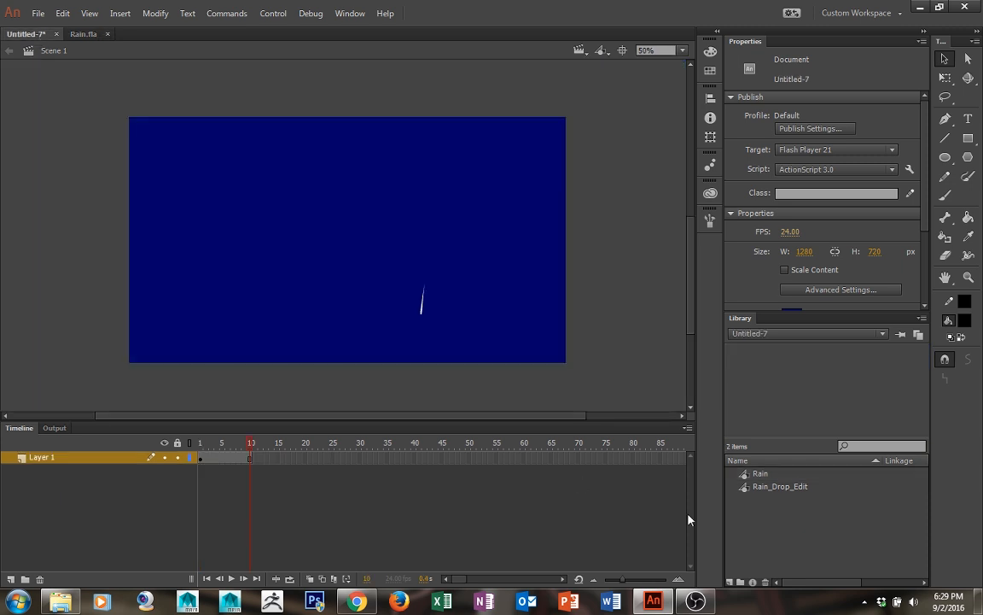
left_click(794, 333)
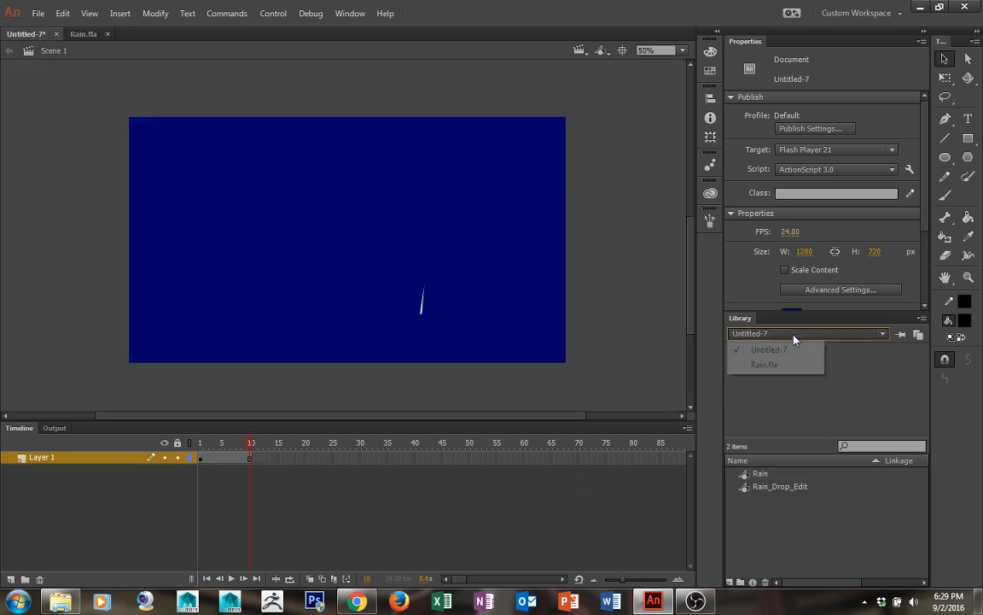
left_click(772, 365)
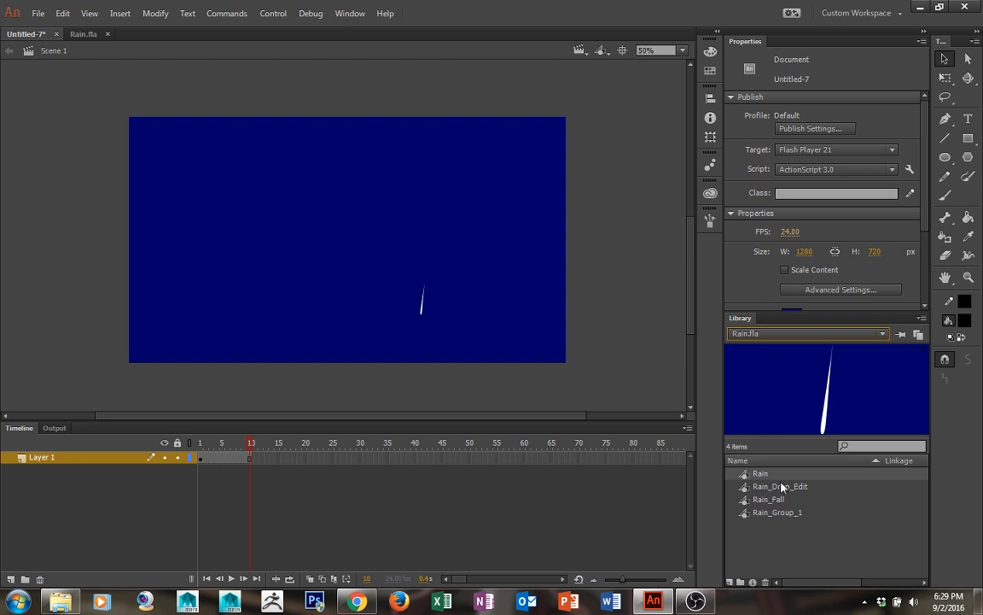
left_click(746, 335)
left_click(756, 349)
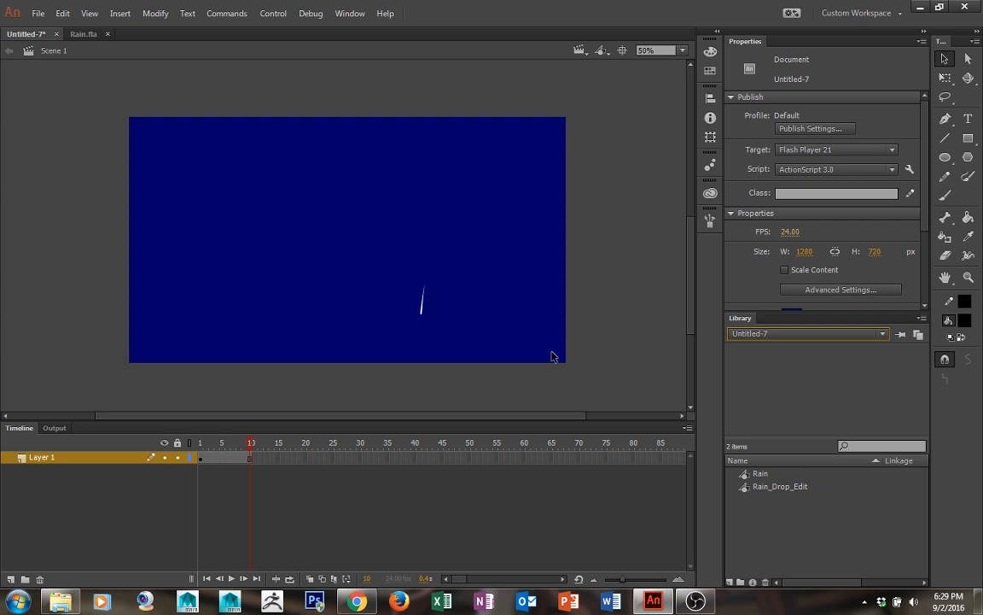
Rename Layer 1 as Rain_Drop and scrub through its ten frames
double_click(40, 459)
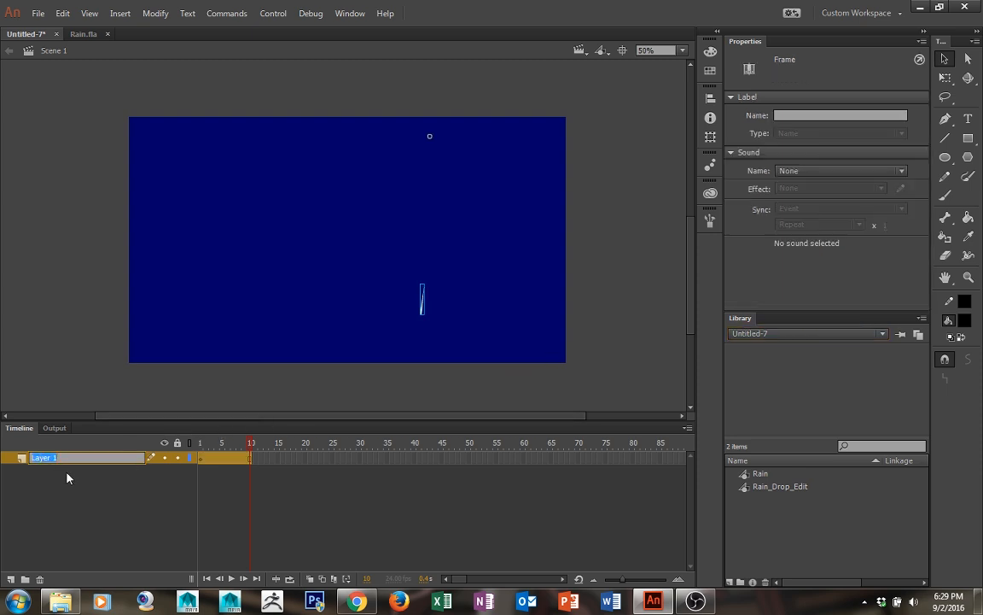
type("Rain_Drop")
key("Return")
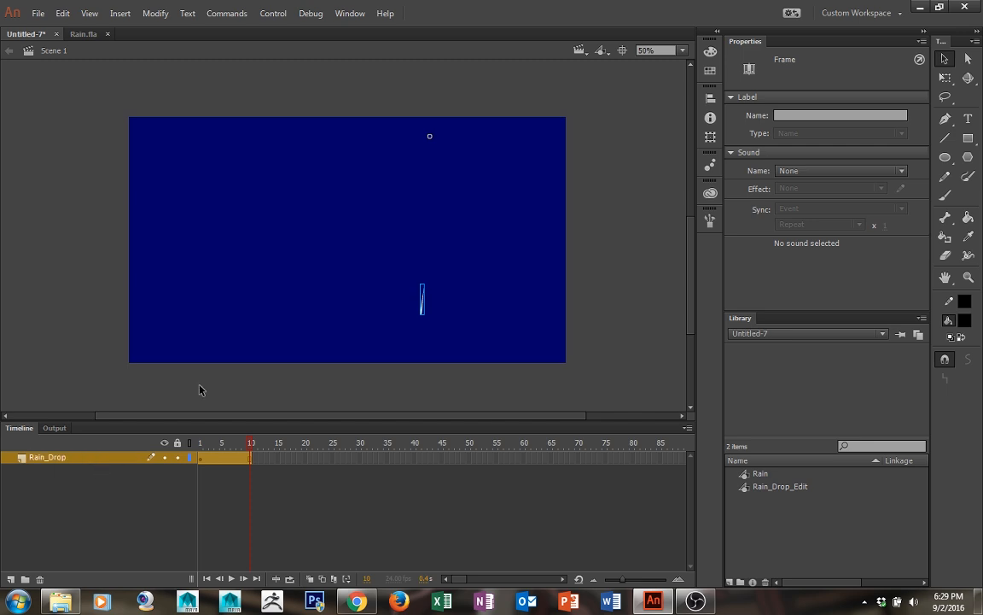
left_click_drag(251, 445, 193, 467)
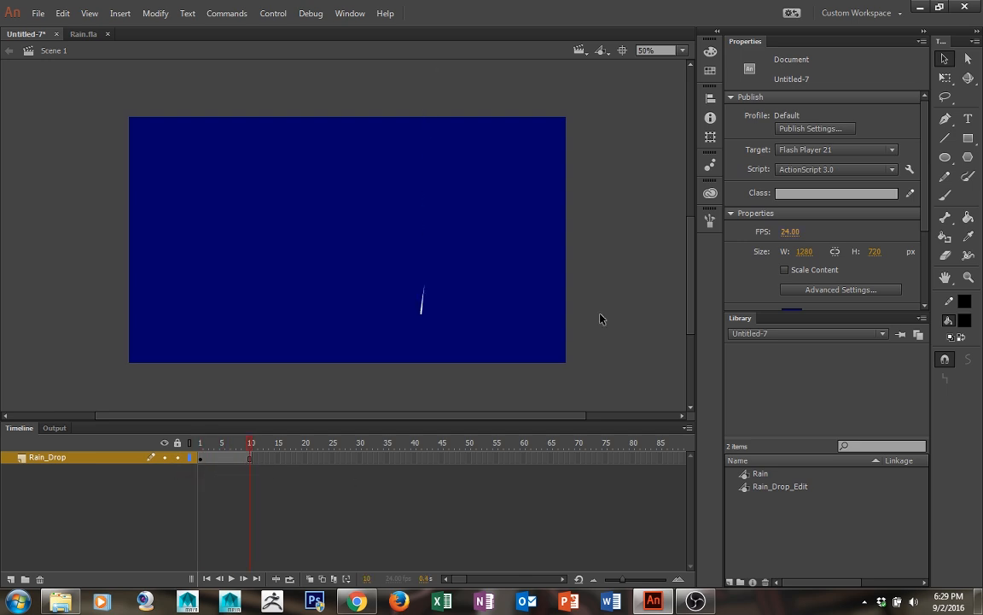
Set the fill colour to dark grey #333333
left_click(968, 137)
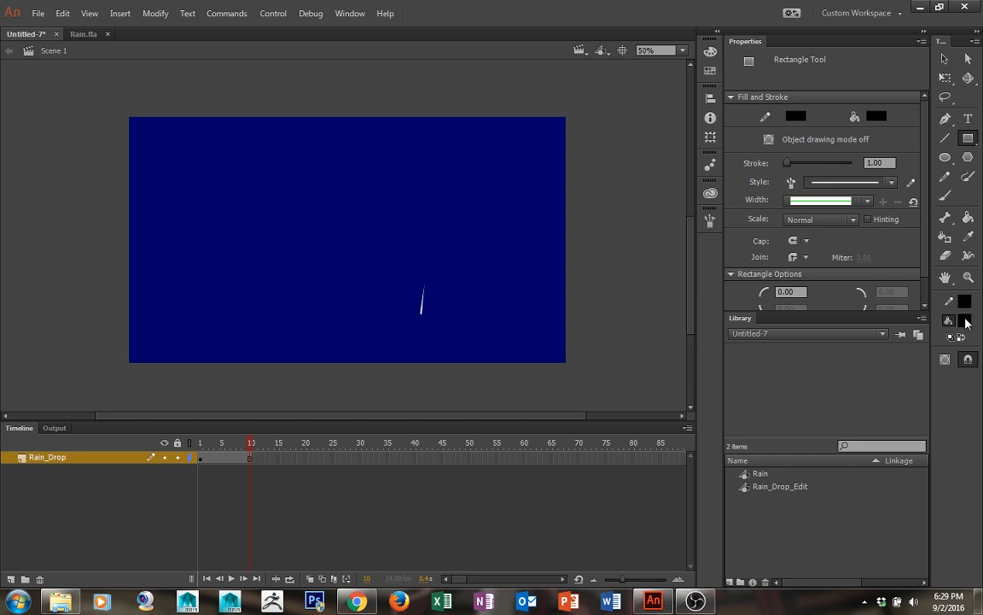
left_click(965, 320)
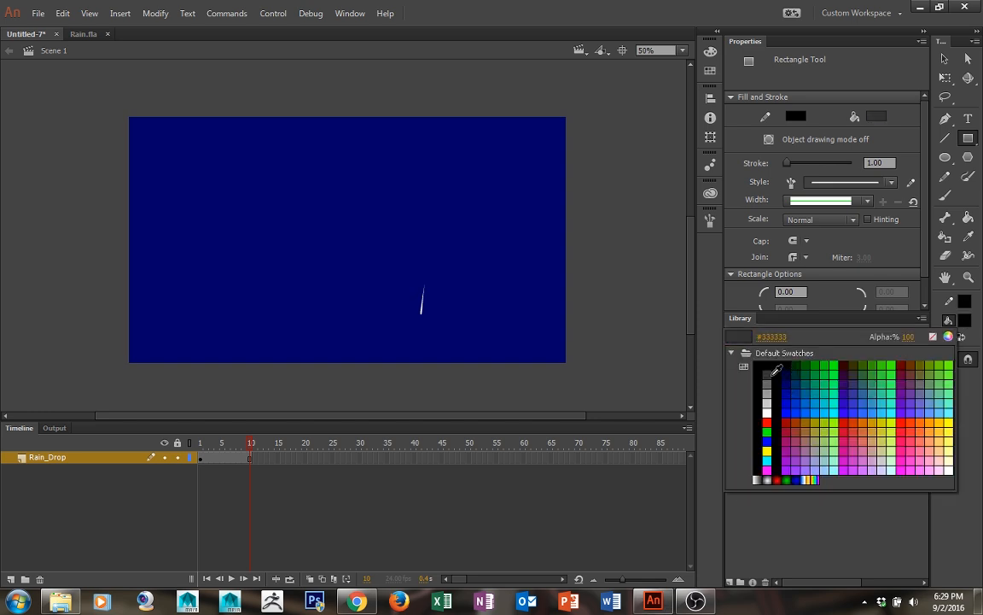
left_click(774, 373)
left_click(950, 60)
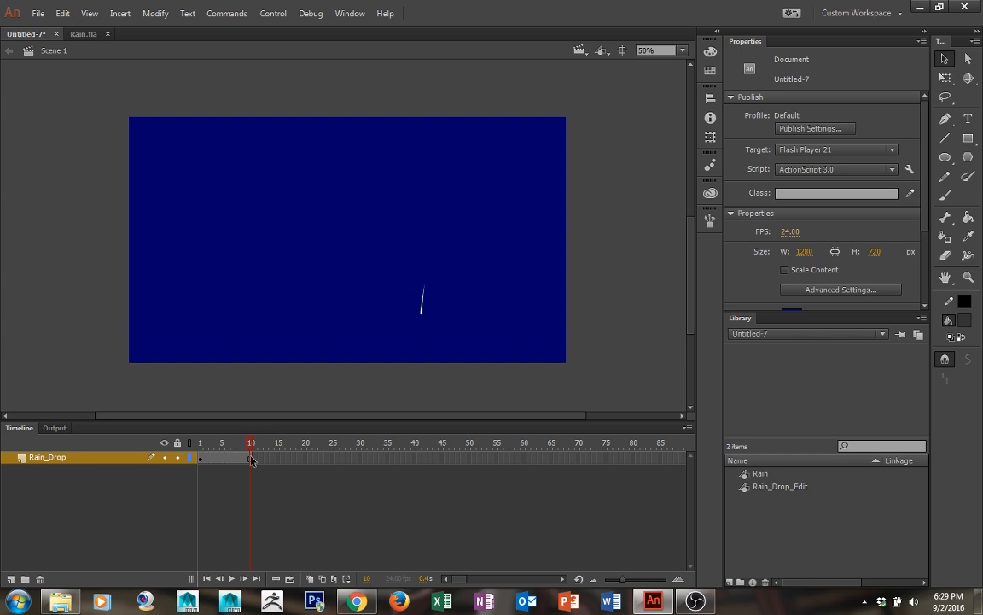
Add a new layer above Rain_Drop and name it Ripple
left_click(11, 580)
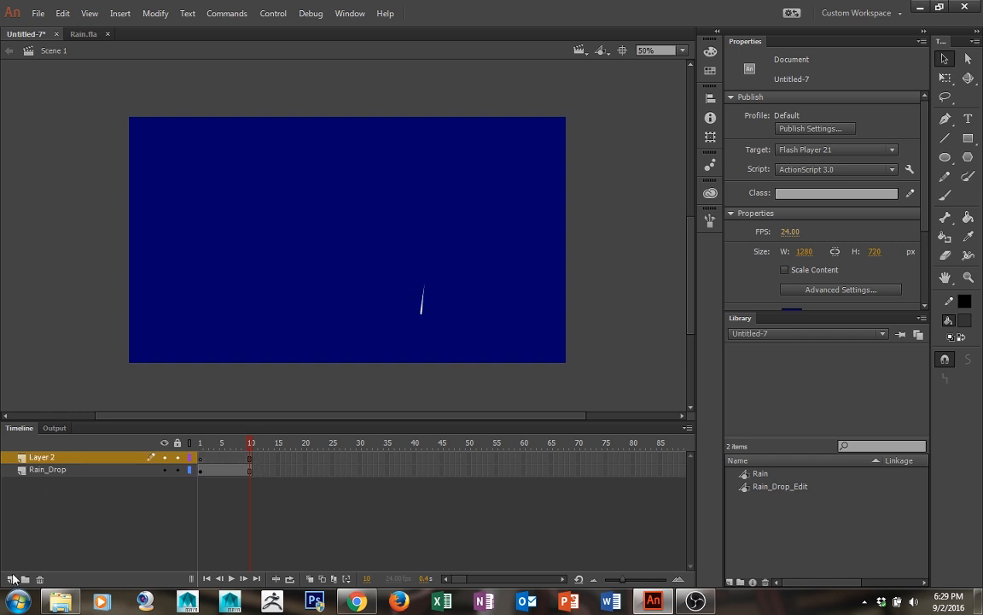
double_click(42, 458)
type("S")
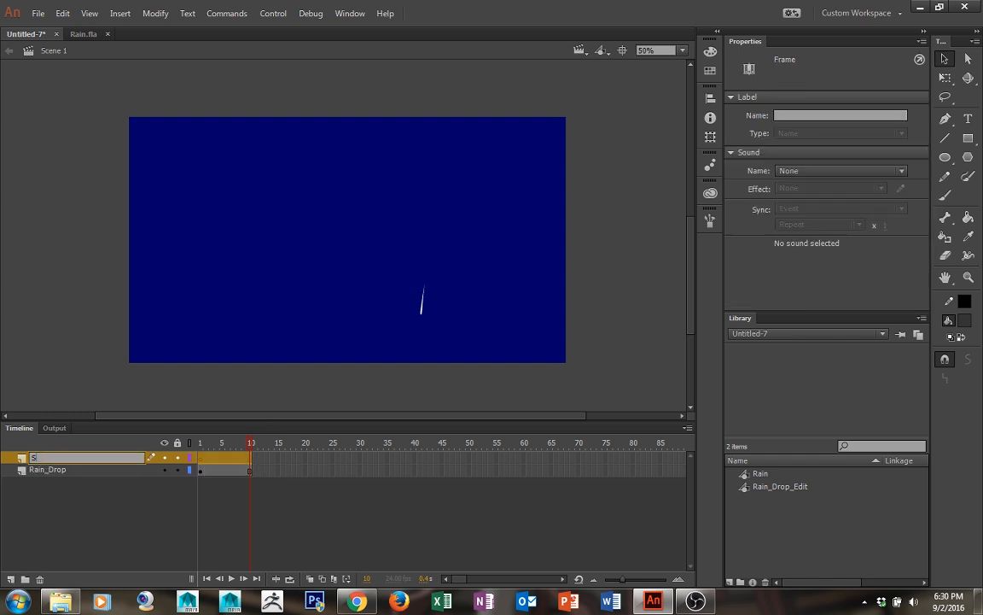
type("plas")
key("BackSpace")
key("BackSpace")
key("BackSpace")
key("BackSpace")
key("Return")
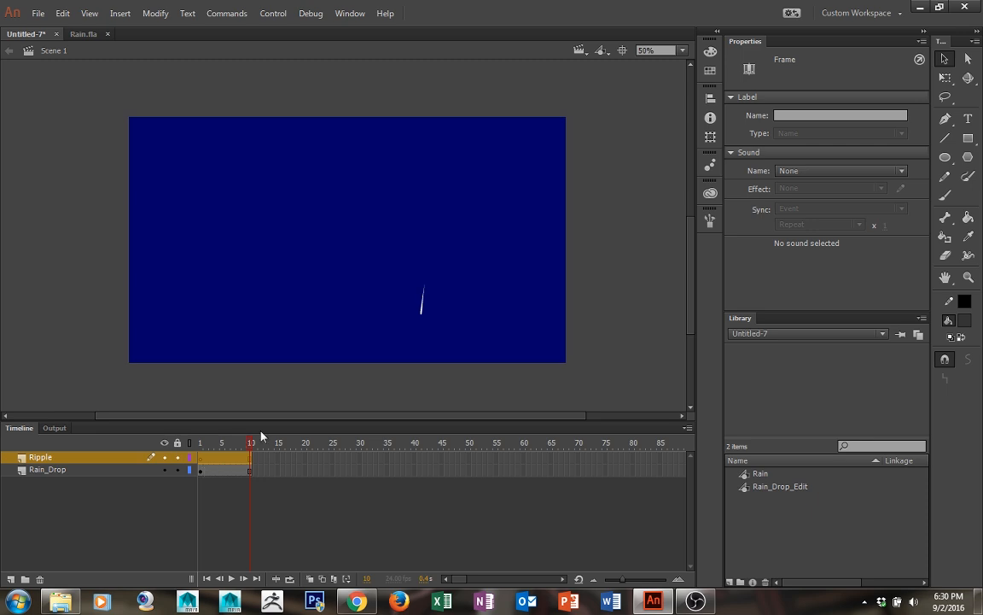
Move the Ripple layer below the Rain_Drop layer
key("ctrl+equal")
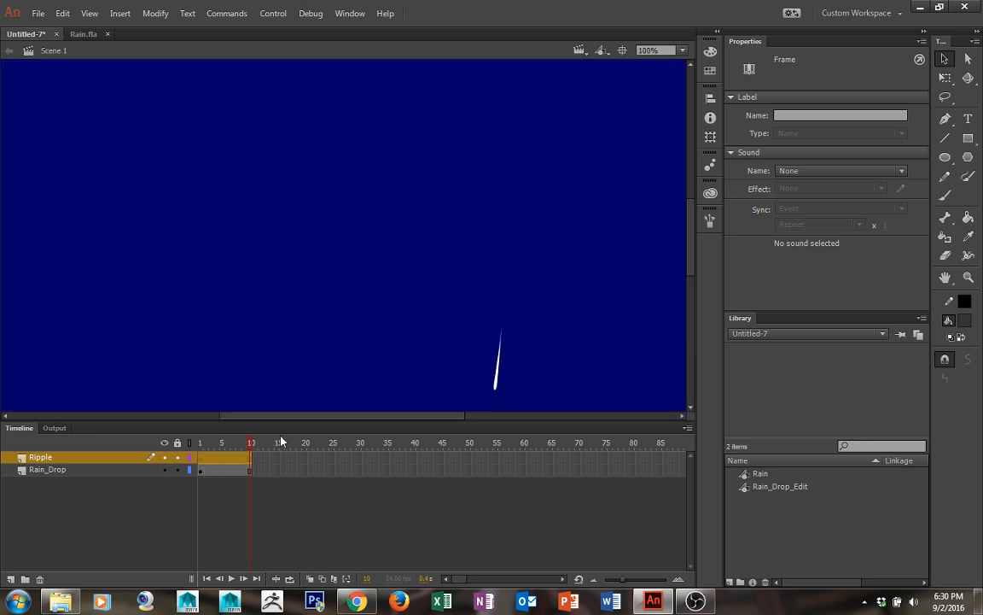
key("space")
left_click_drag(561, 316, 463, 180)
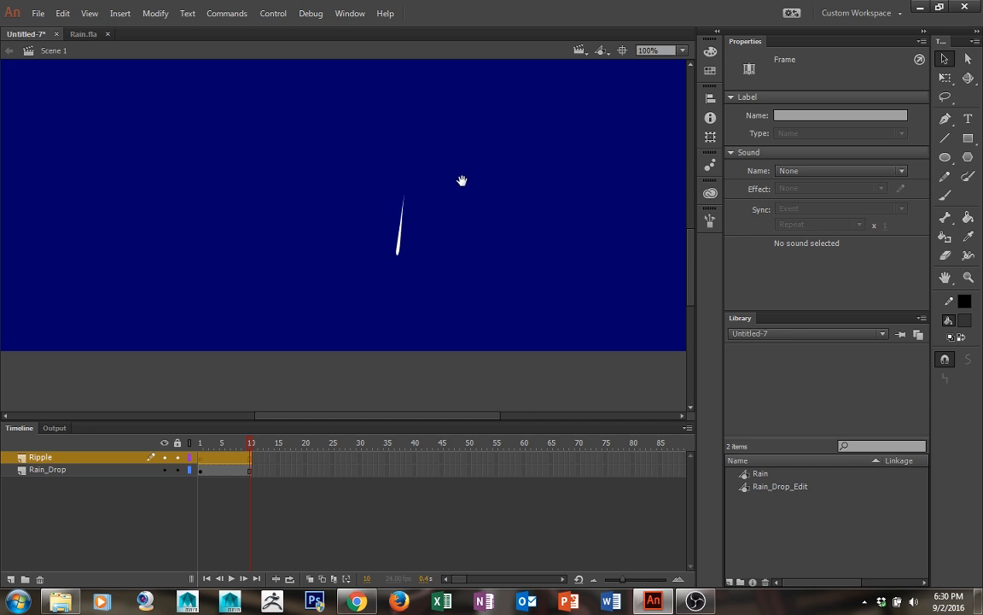
left_click(467, 183)
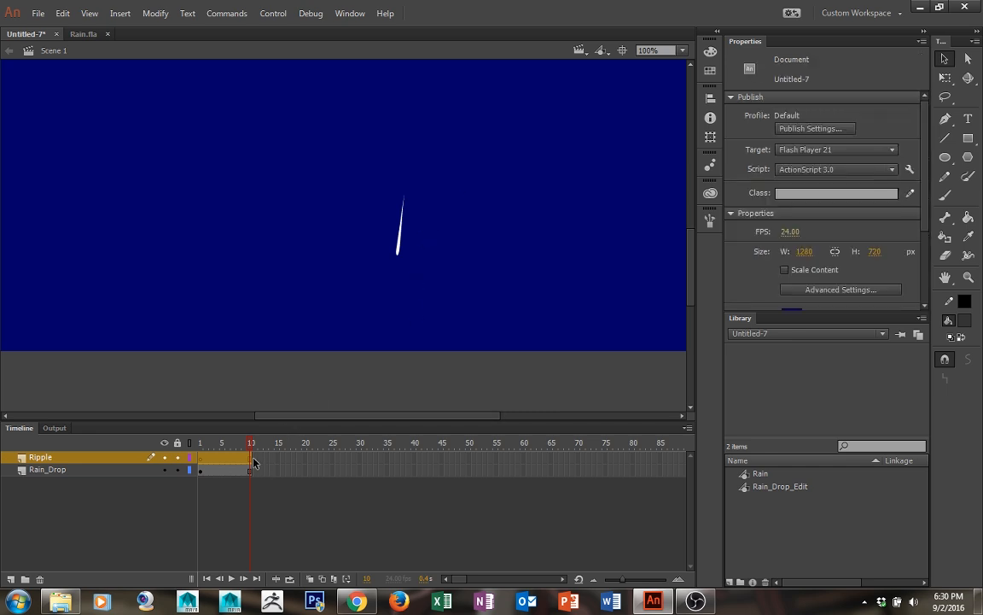
left_click_drag(59, 462, 60, 485)
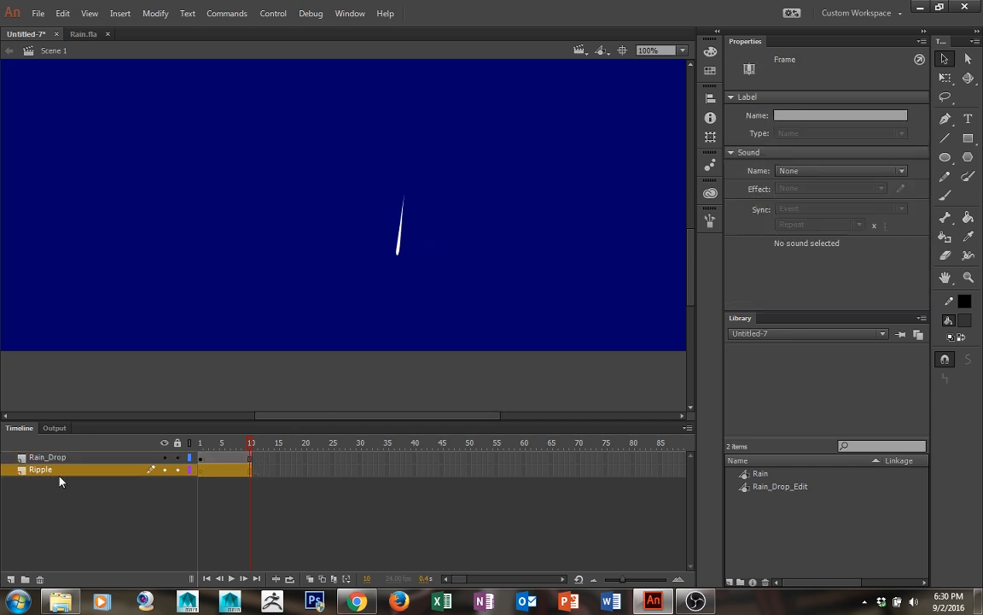
Insert a keyframe at frame 10 of the Ripple layer
left_click(250, 471)
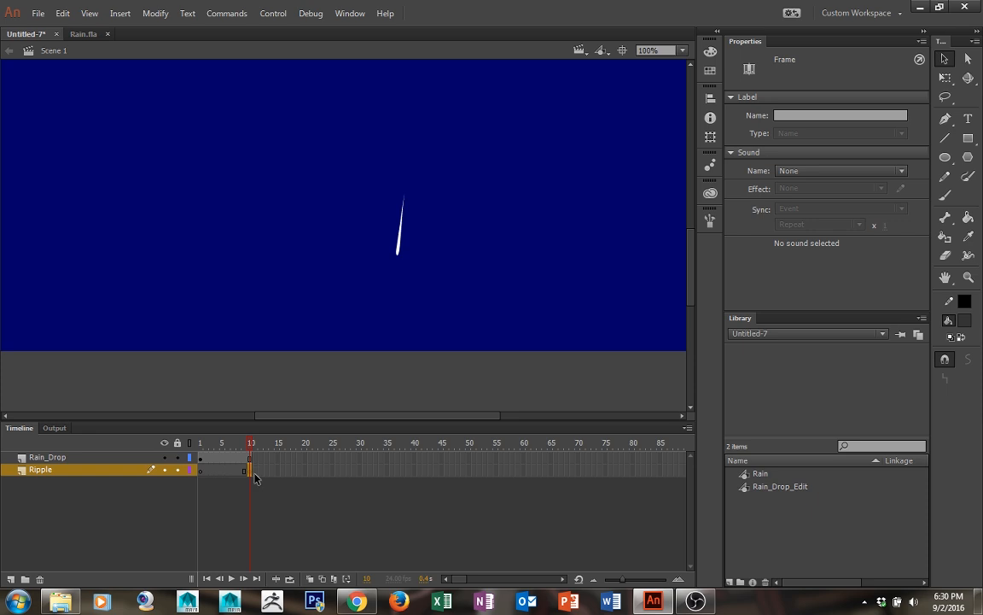
right_click(253, 475)
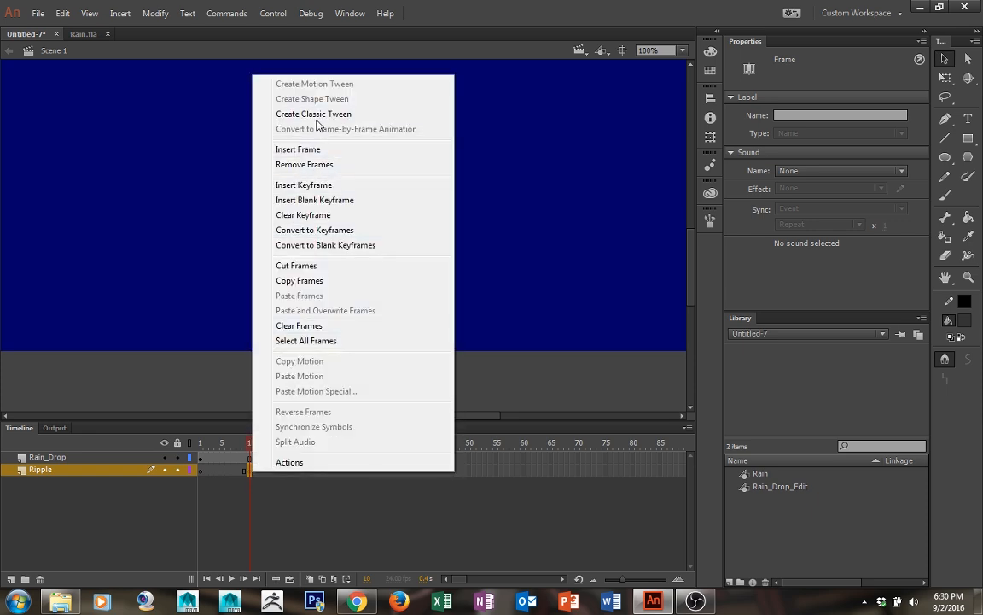
left_click(323, 185)
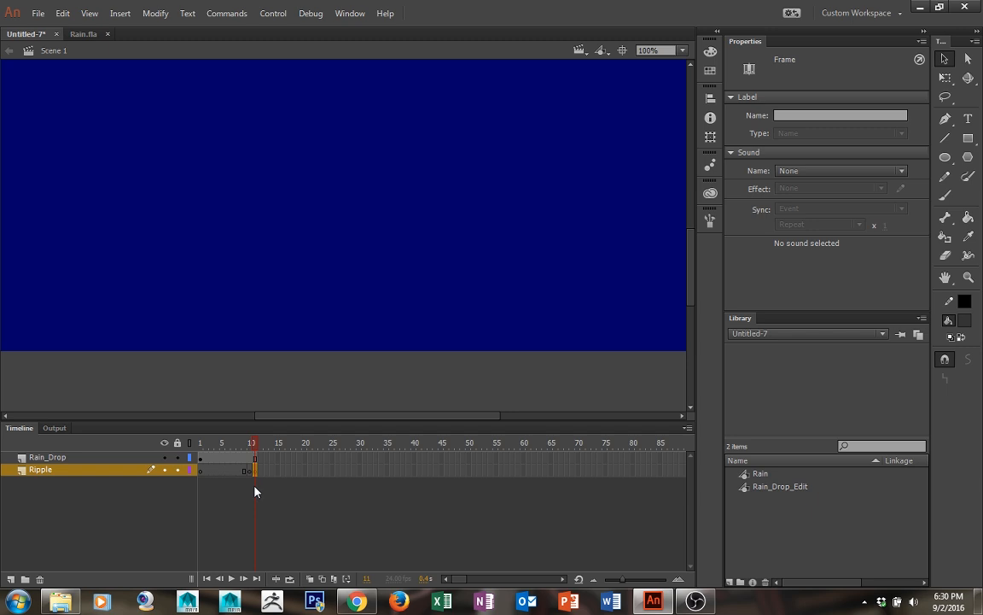
key("comma")
left_click(256, 459)
right_click(259, 460)
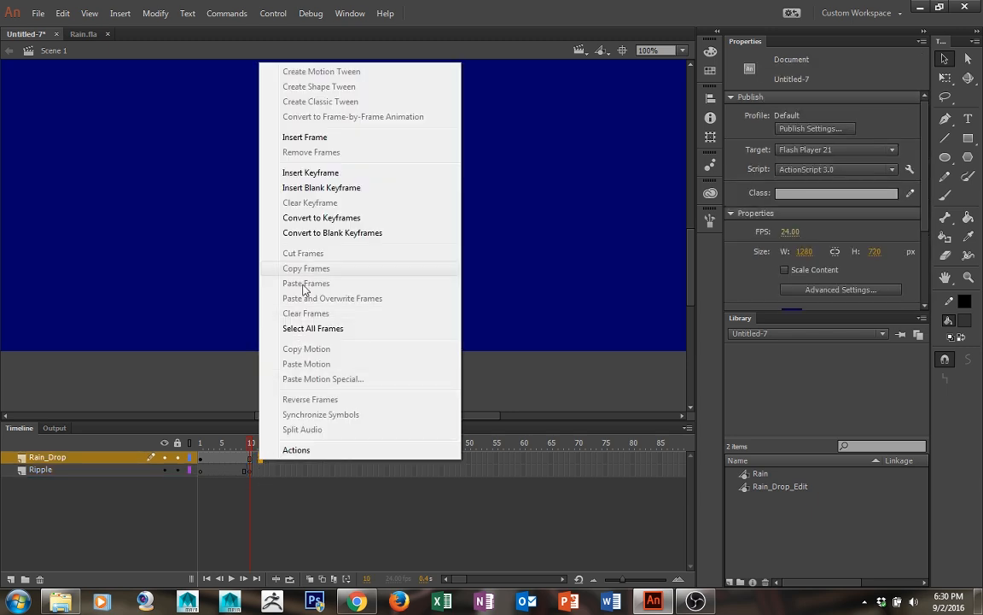
left_click(245, 484)
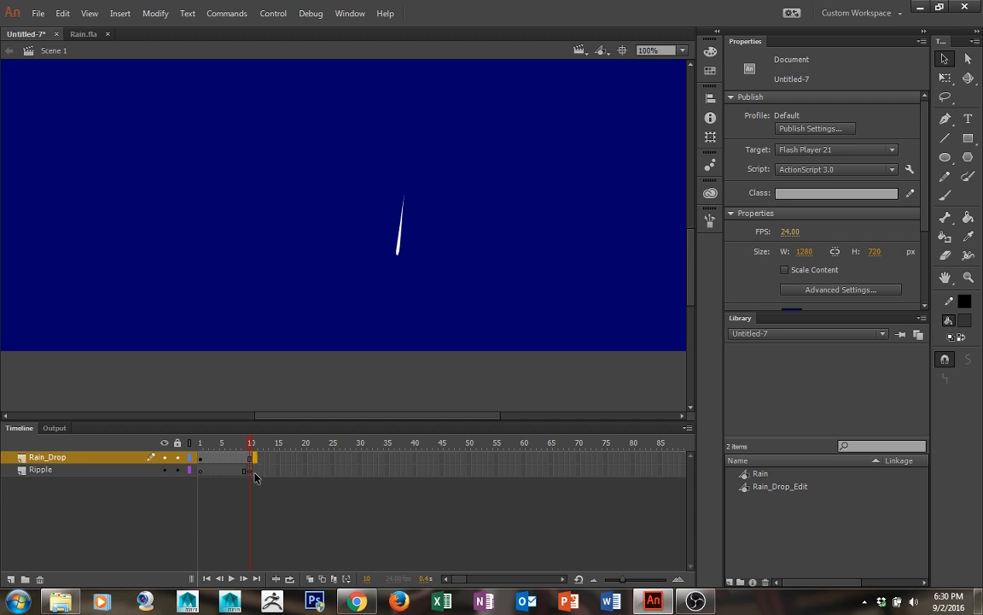
left_click(249, 473)
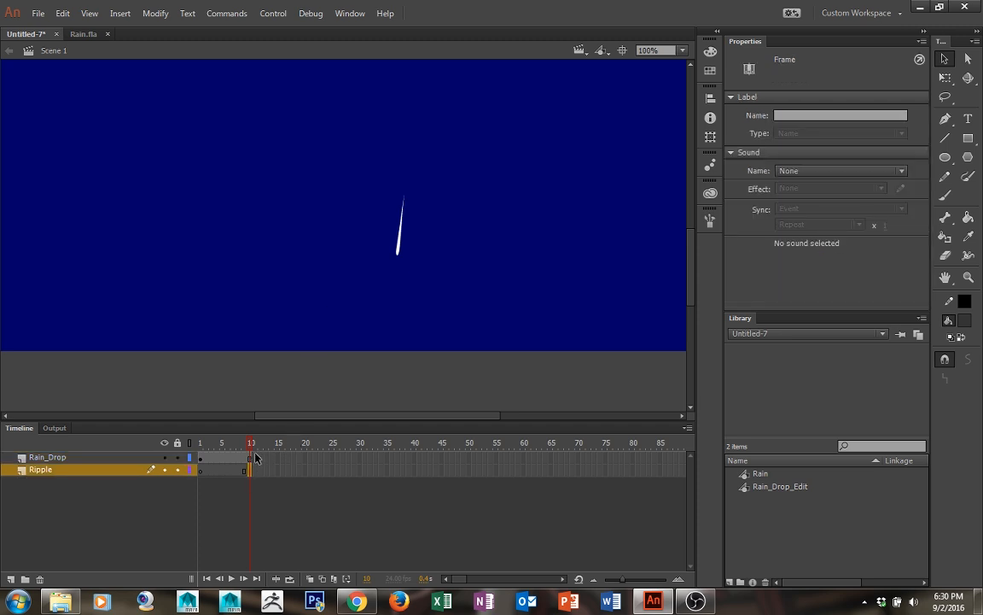
left_click_drag(252, 459, 350, 459)
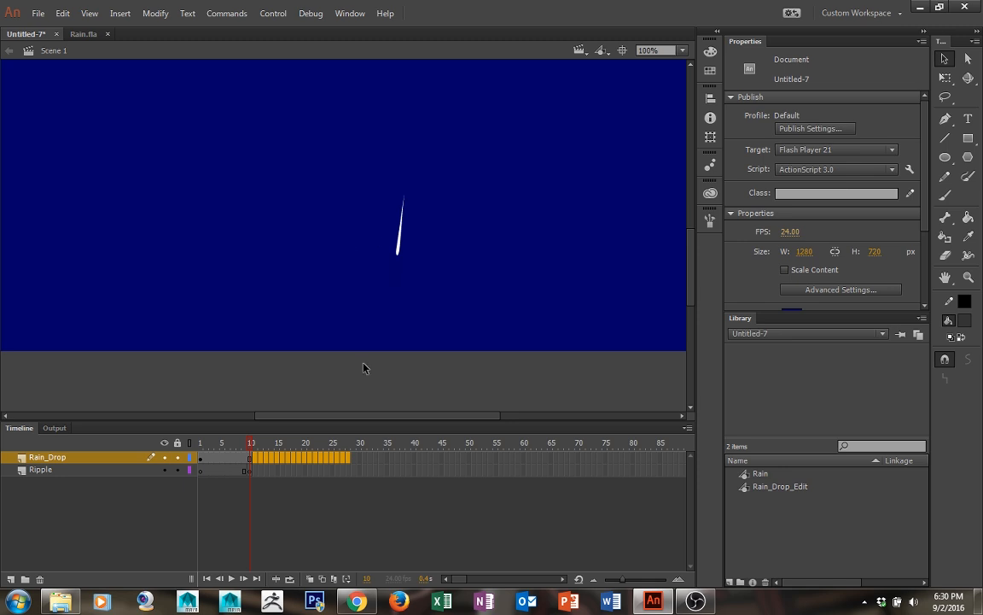
left_click(255, 483)
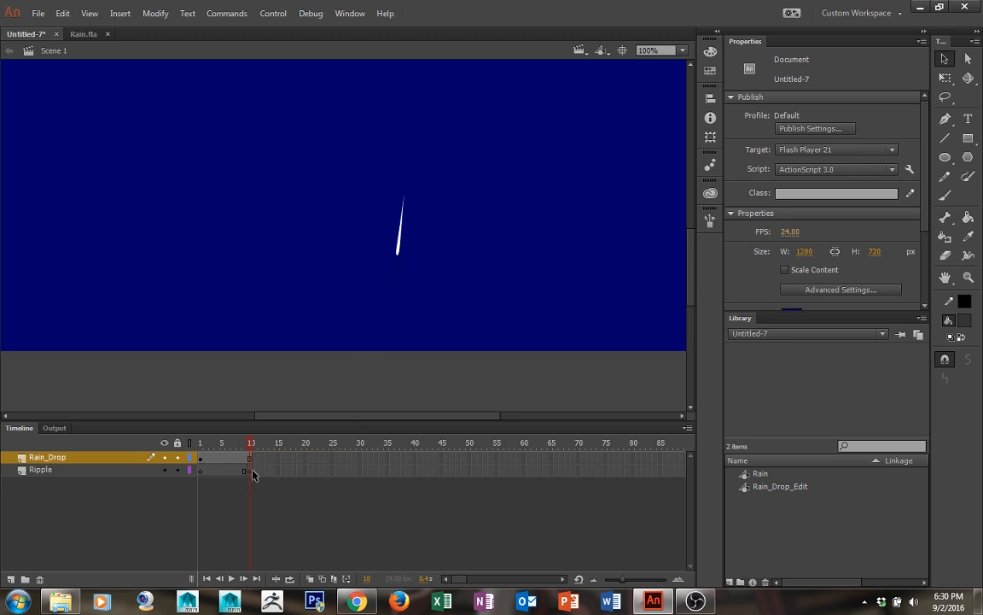
Select frame 10 of the Ripple layer and set up the Brush tool with a white fill
left_click(250, 469)
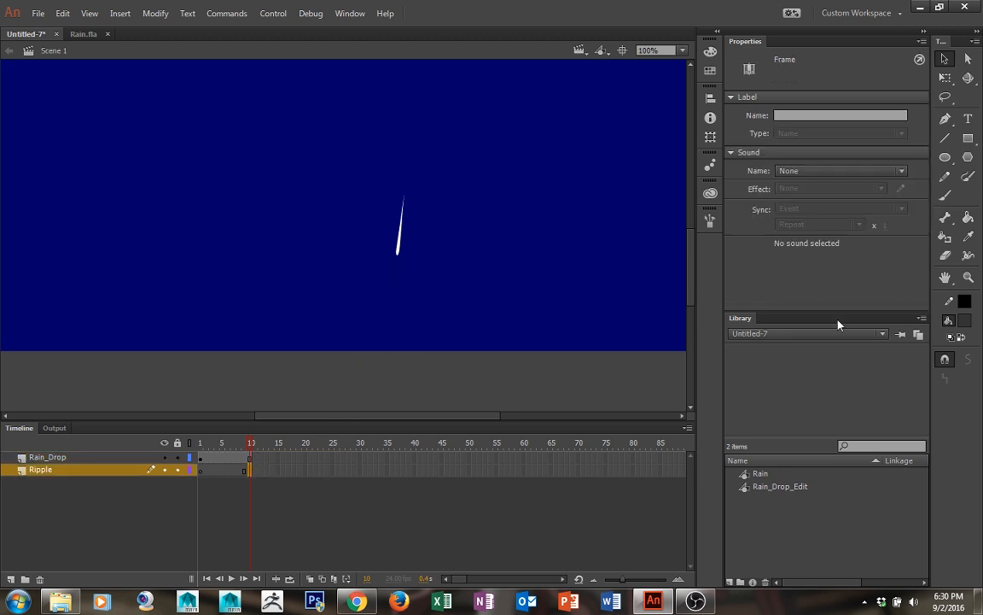
left_click(950, 319)
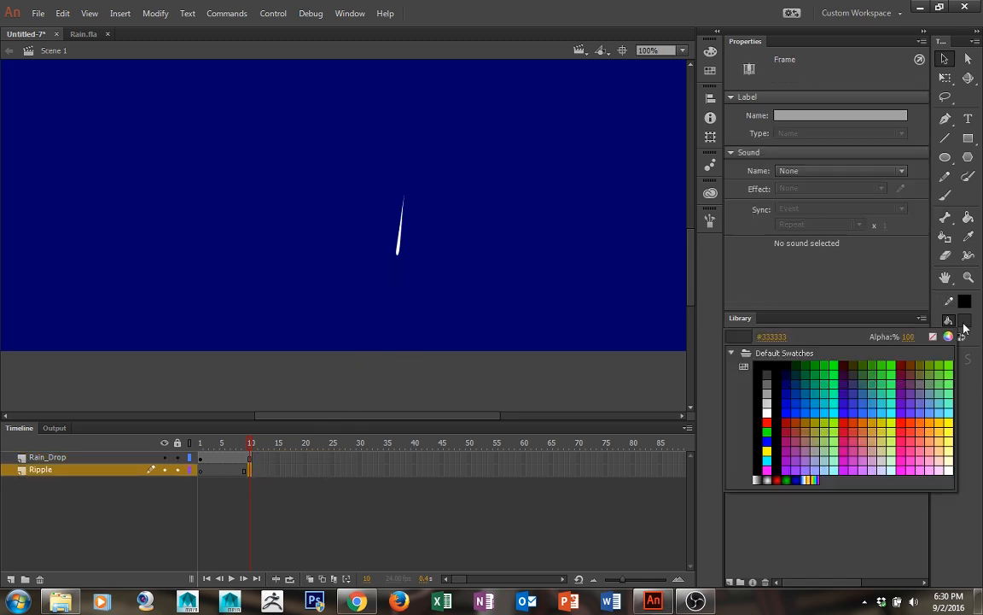
left_click(767, 408)
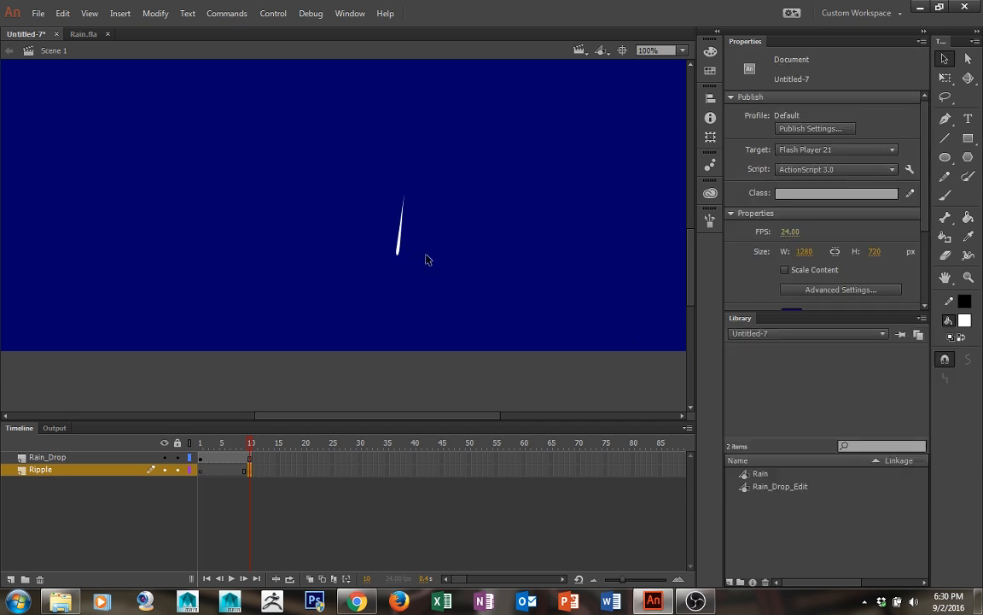
key("b")
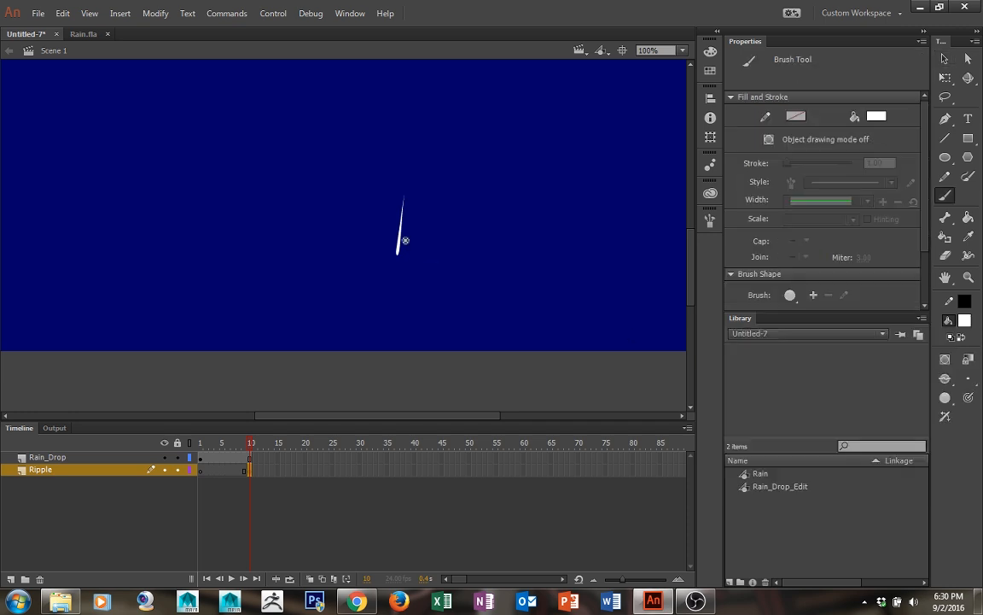
Choose a brush size for the ripple by trying short strokes at the raindrop's lower tip and undoing them
left_click(968, 378)
left_click(954, 393)
left_click_drag(409, 248, 381, 248)
key("ctrl+z")
left_click(967, 378)
left_click(943, 392)
left_click_drag(420, 246, 368, 246)
key("ctrl+z")
Paint a small flattened white ring around the raindrop's lower tip on frame 10 of the Ripple layer
mouse_move(409, 254)
left_mouse_down()
mouse_move(395, 249)
mouse_move(393, 260)
mouse_move(409, 255)
left_mouse_up()
mouse_move(252, 443)
left_mouse_down()
mouse_move(238, 441)
mouse_move(257, 439)
left_mouse_up()
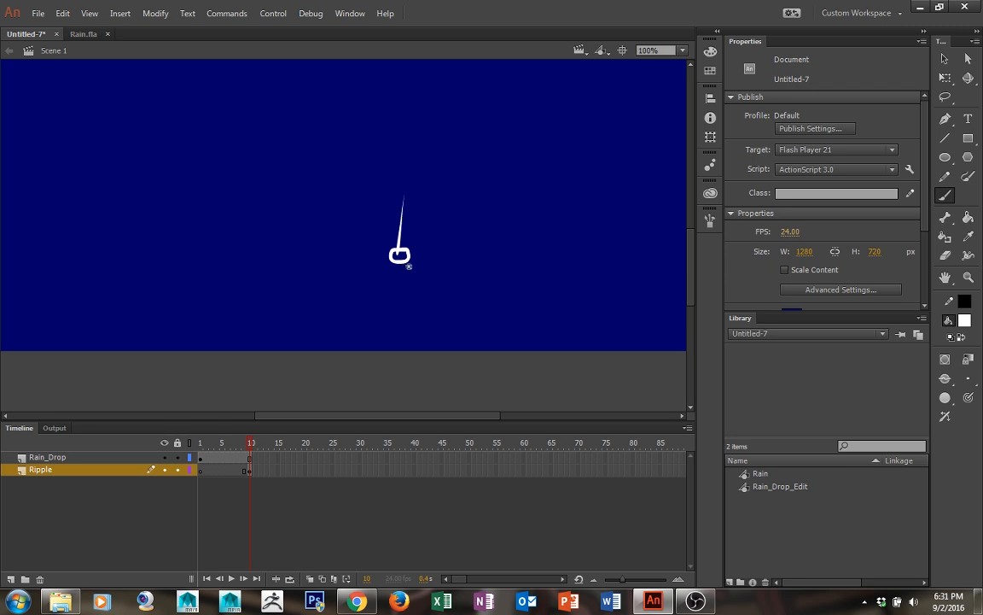
key("ctrl+z")
mouse_move(408, 257)
left_mouse_down()
mouse_move(388, 255)
mouse_move(406, 262)
mouse_move(402, 255)
left_mouse_up()
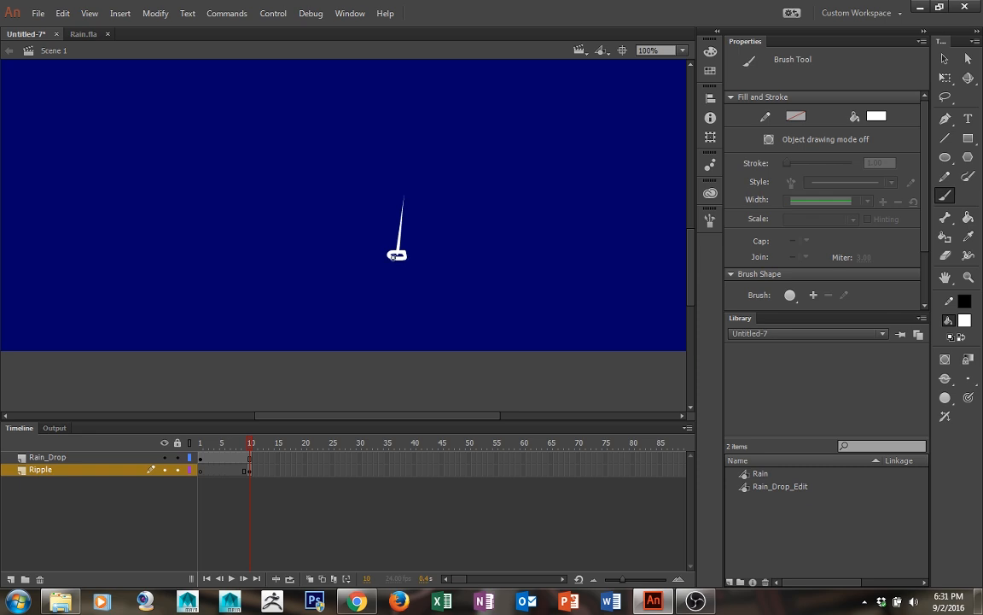
Insert blank keyframes at frame 11 on the Ripple and Rain_Drop layers
key("F7")
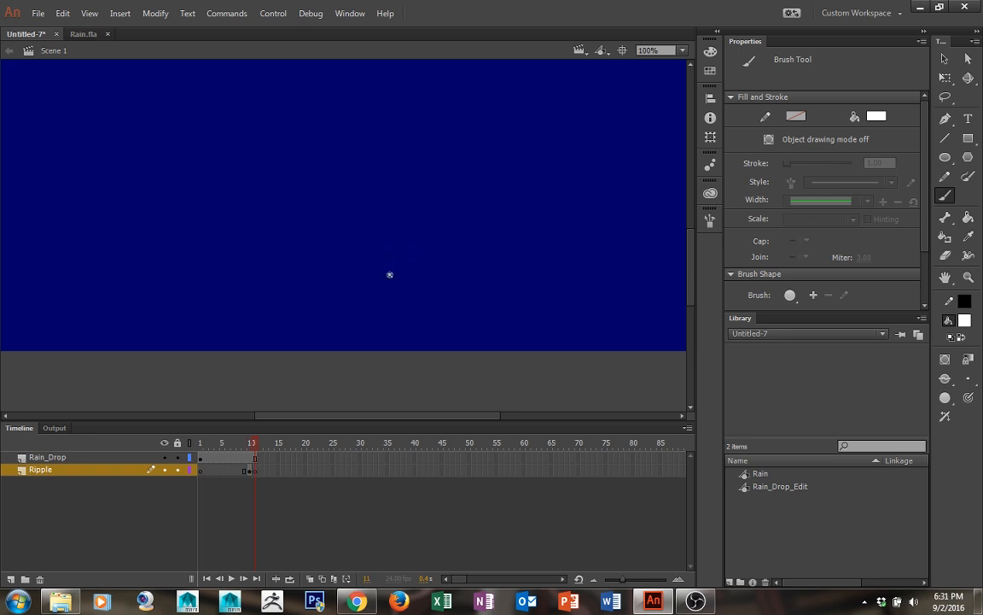
left_click(254, 459)
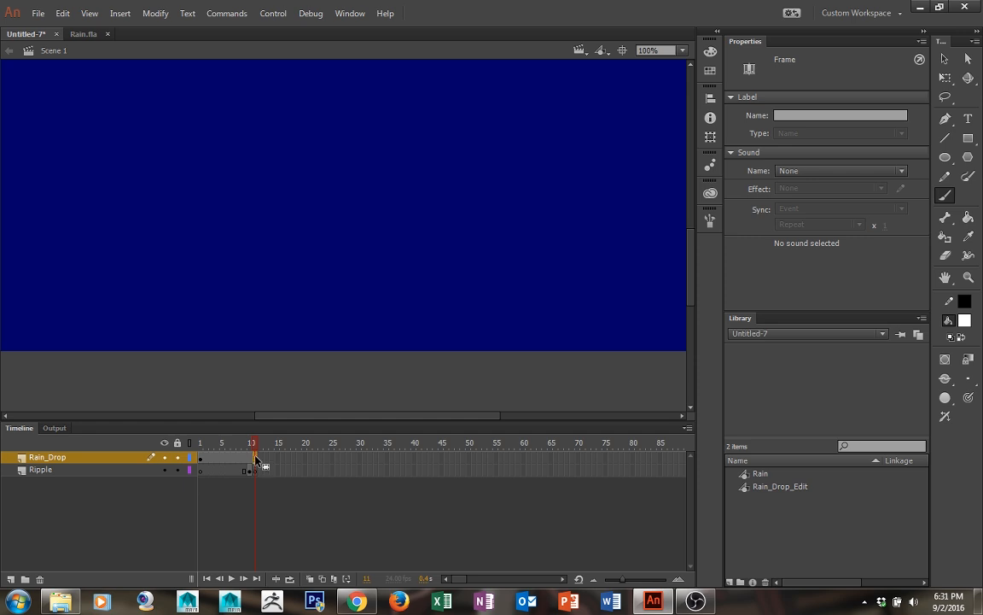
key("F7")
right_click(253, 460)
key("Escape")
left_click(266, 460)
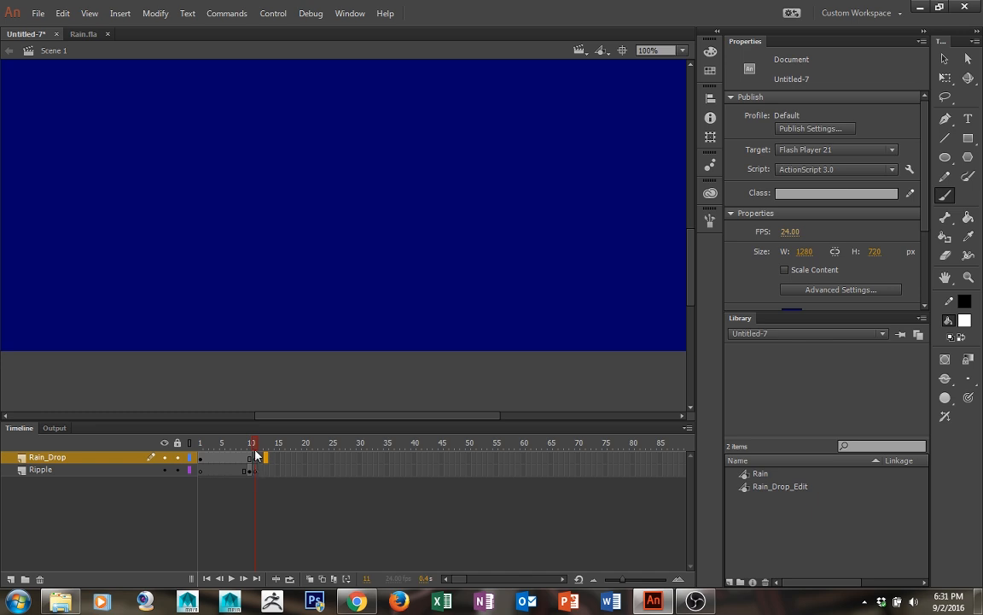
Select frame 11 of the Ripple layer and turn on onion skinning
left_click(236, 445)
left_click_drag(223, 449, 251, 458)
left_click(255, 469)
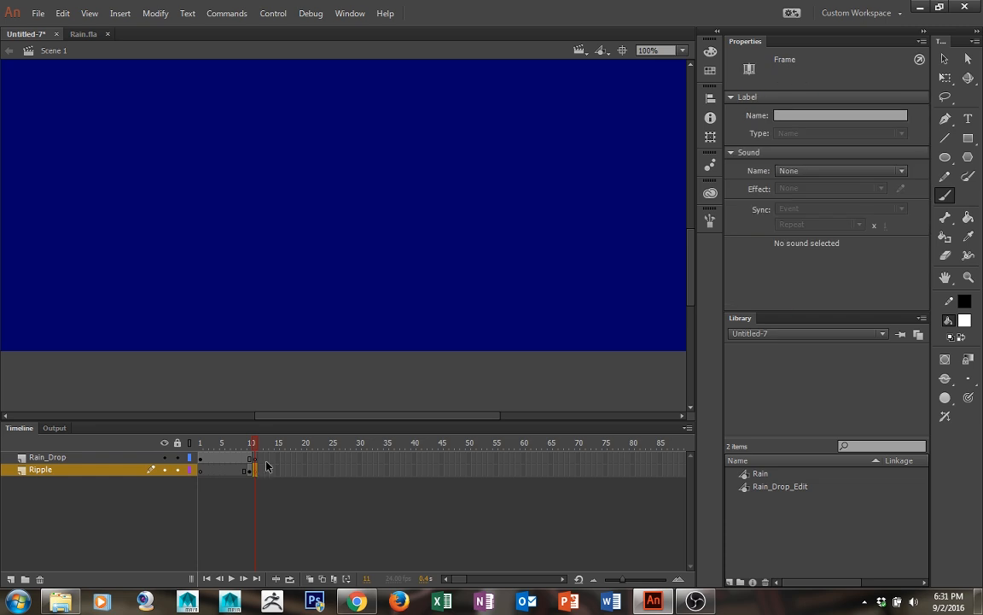
left_click(312, 578)
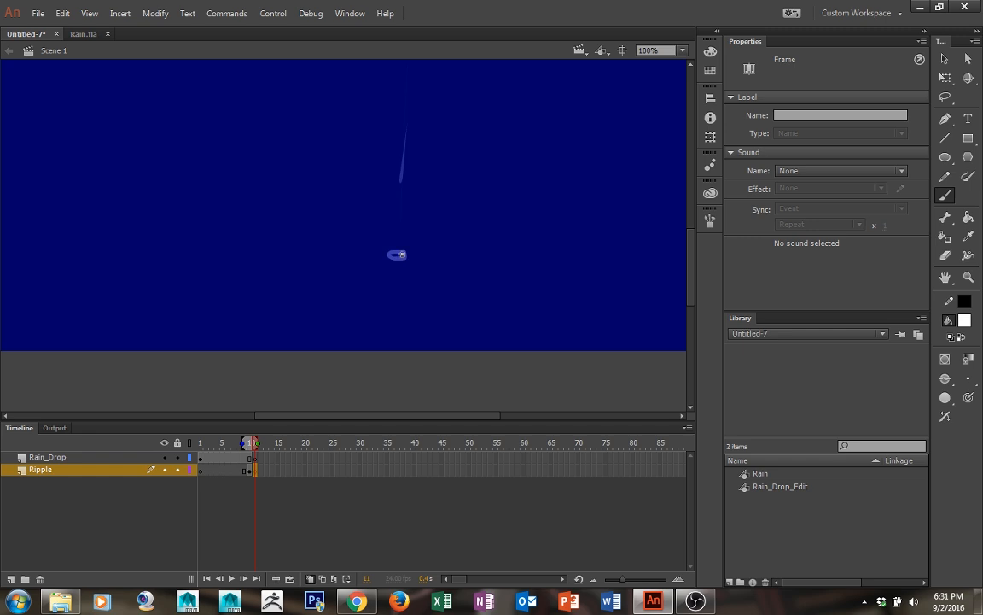
Paint a larger white ring on frame 11 of the Ripple layer and a still larger one on a new blank keyframe at frame 12
left_click_drag(402, 254, 389, 261)
key("ctrl+z")
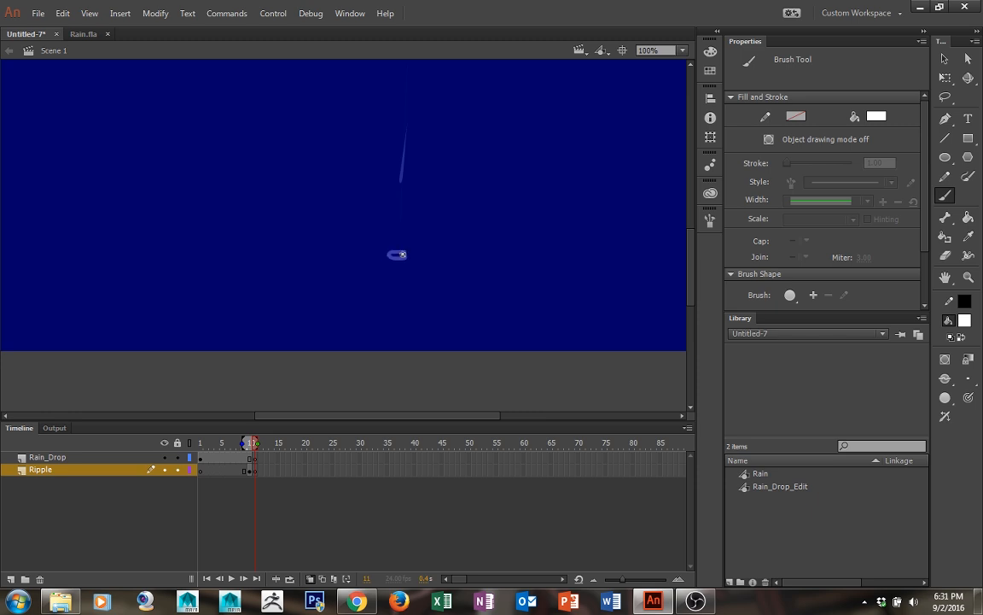
mouse_move(393, 256)
left_mouse_down()
mouse_move(383, 257)
mouse_move(408, 260)
left_mouse_up()
key("F7")
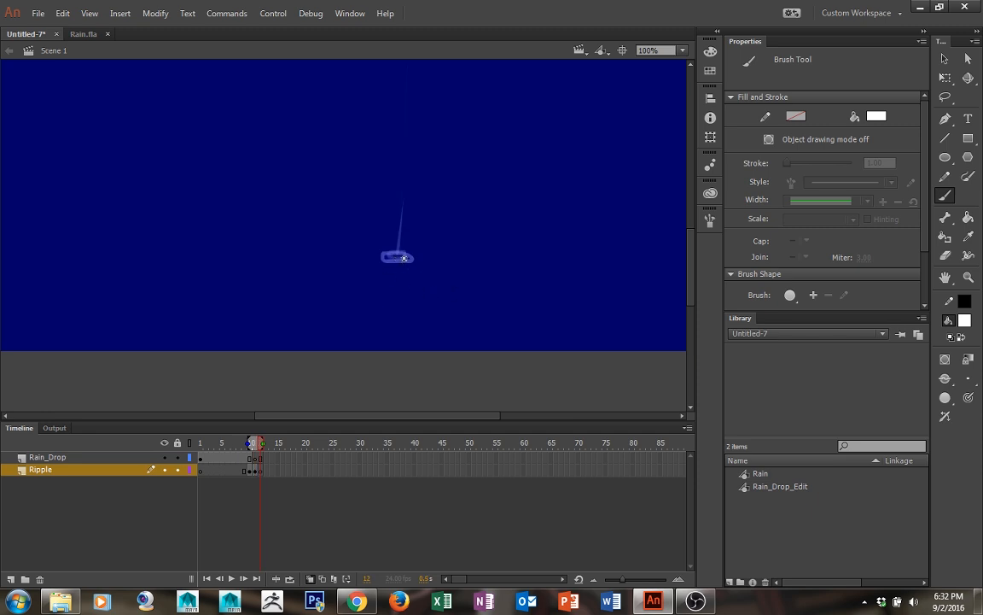
mouse_move(402, 257)
left_mouse_down()
mouse_move(382, 261)
mouse_move(393, 269)
mouse_move(405, 258)
left_mouse_up()
key("Return")
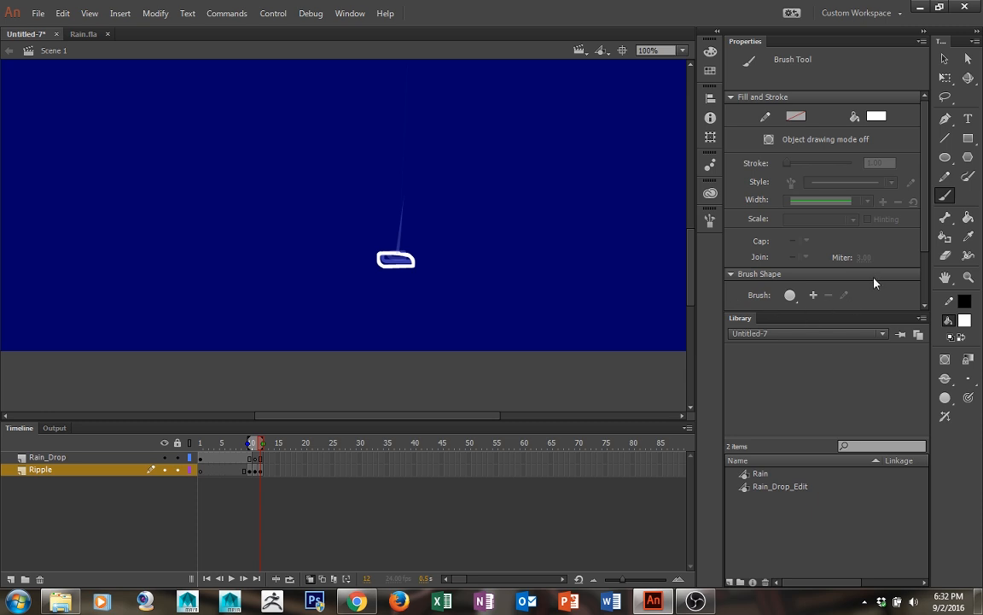
Choose a smaller brush size and delete the thick rings on frames 10, 11 and 12 of the Ripple layer
left_click(968, 379)
left_click(943, 375)
left_click(253, 469)
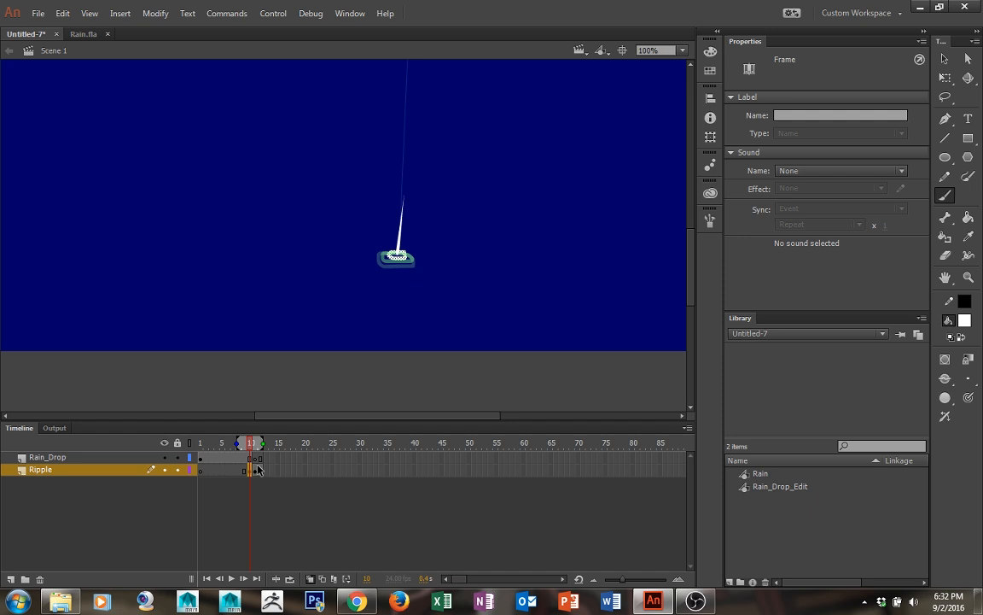
key("Delete")
left_click(256, 468)
key("Delete")
left_click(261, 470)
key("Delete")
left_click(255, 469)
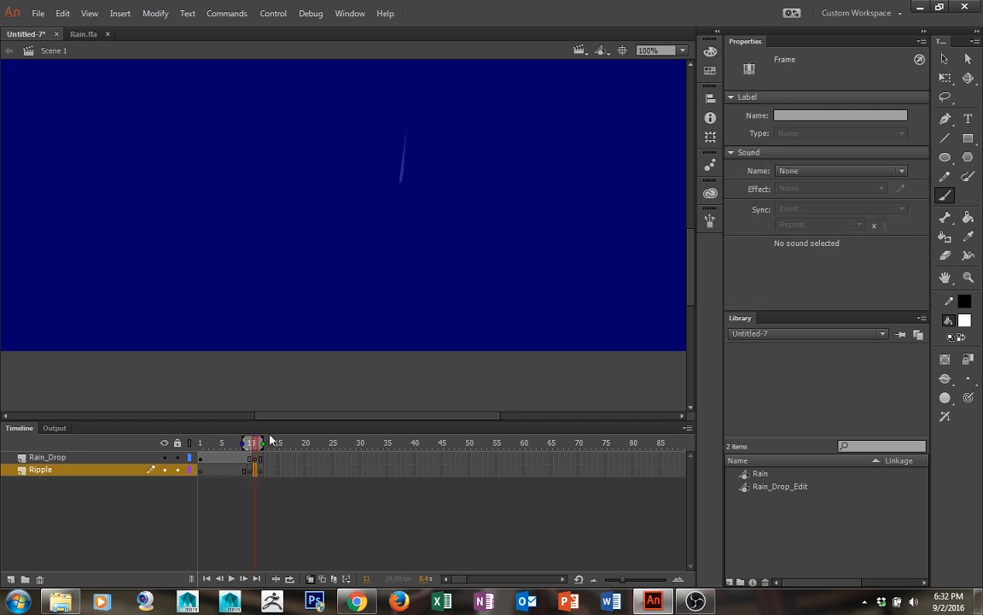
Repaint thinner rings around the raindrop's lower tip: a small one on frame 10 and a slightly larger one on frame 11
left_click(250, 469)
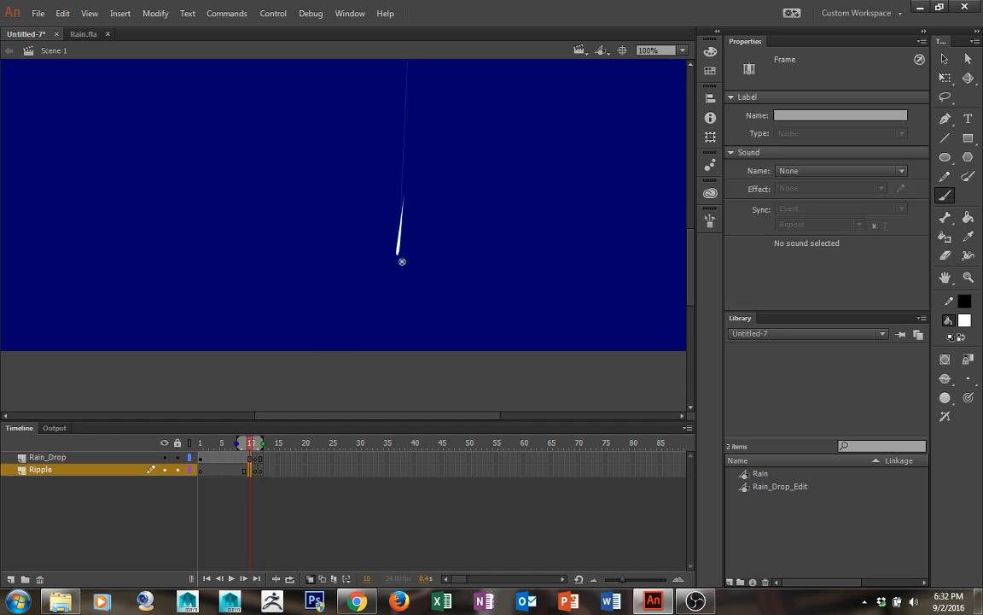
mouse_move(406, 254)
left_mouse_down()
mouse_move(391, 249)
mouse_move(397, 261)
mouse_move(409, 258)
mouse_move(391, 264)
left_mouse_up()
key(".")
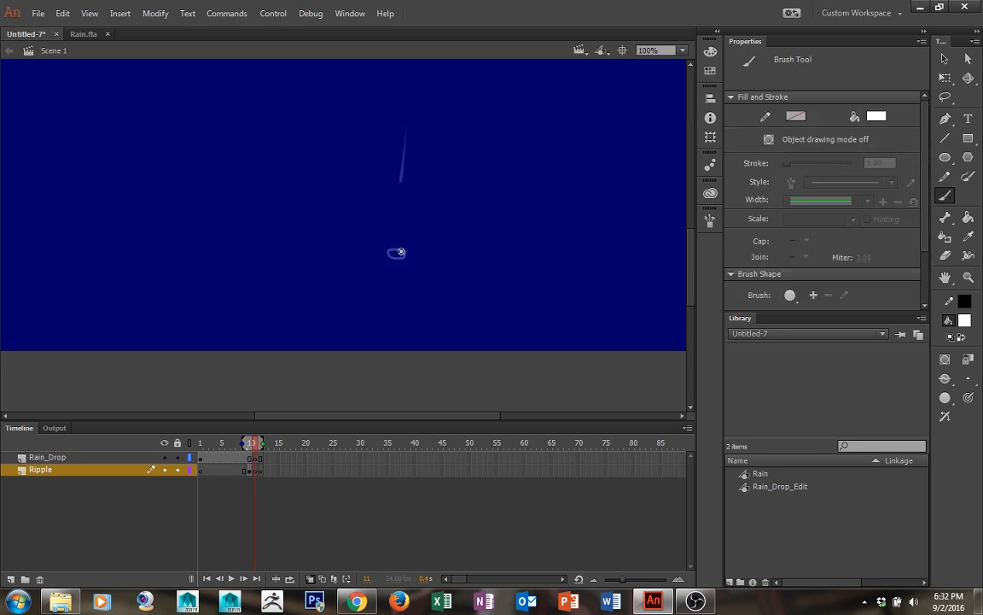
mouse_move(394, 254)
left_mouse_down()
mouse_move(382, 254)
mouse_move(396, 267)
mouse_move(406, 256)
left_mouse_up()
Paint a thin white ring on frame 12 of the Ripple layer, enclosing the onion-skinned ring of frame 11
key(".")
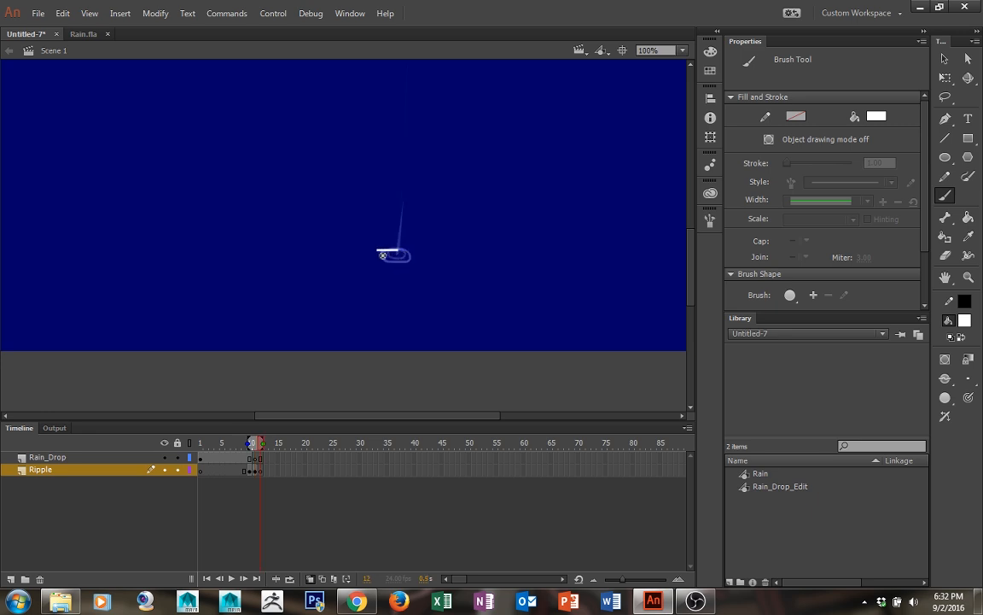
left_click_drag(382, 255, 394, 269)
key("ctrl+z")
mouse_move(393, 253)
left_mouse_down()
mouse_move(375, 255)
mouse_move(396, 270)
left_mouse_up()
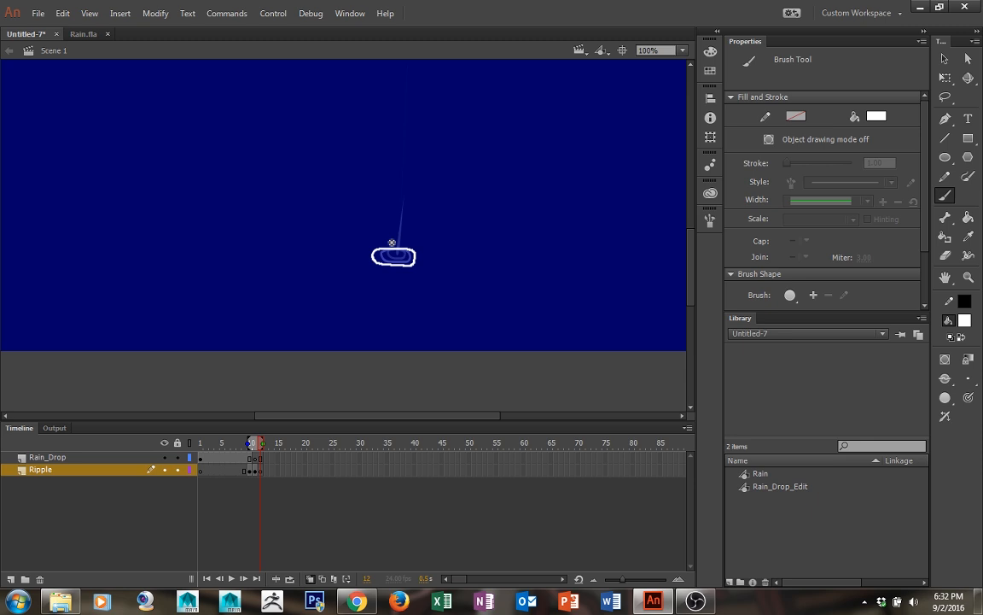
left_click_drag(392, 242, 392, 242)
Paint a ring about 91 × 38 px on a new blank keyframe at frame 13 and shift it 6 px to the right
key("F7")
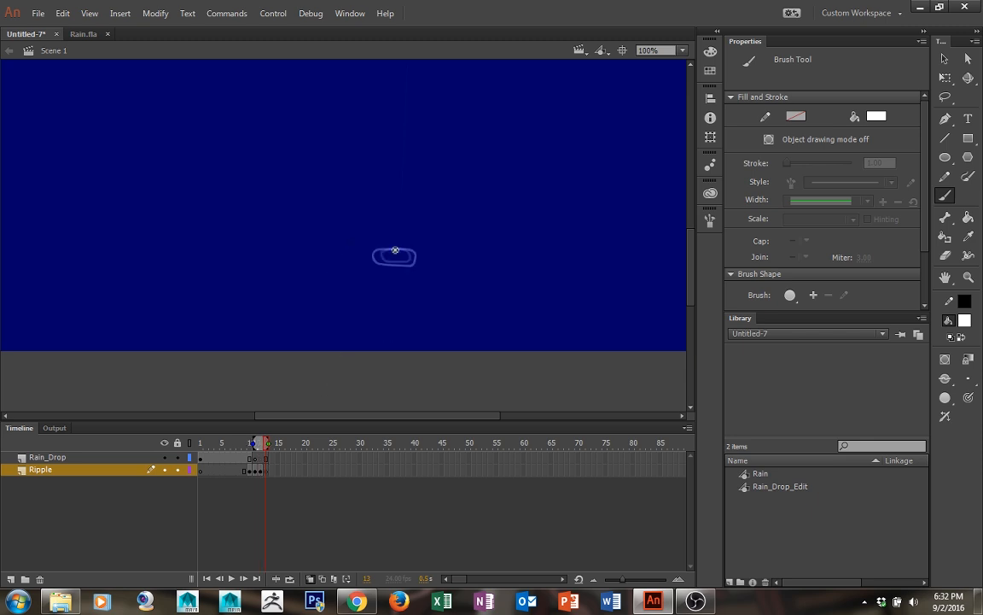
mouse_move(388, 251)
left_mouse_down()
mouse_move(373, 269)
mouse_move(427, 267)
mouse_move(422, 254)
mouse_move(389, 249)
left_mouse_up()
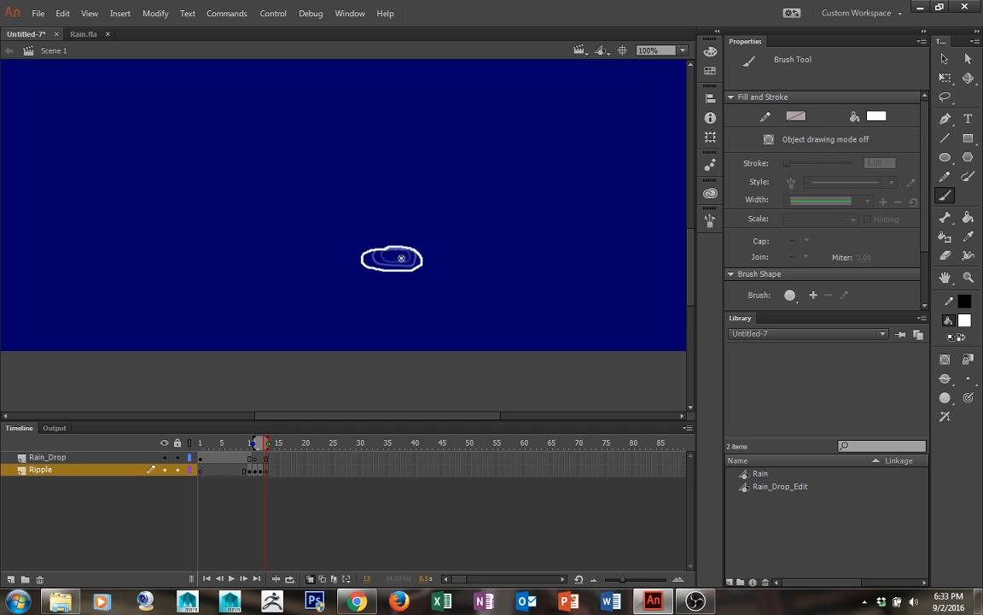
left_click(948, 60)
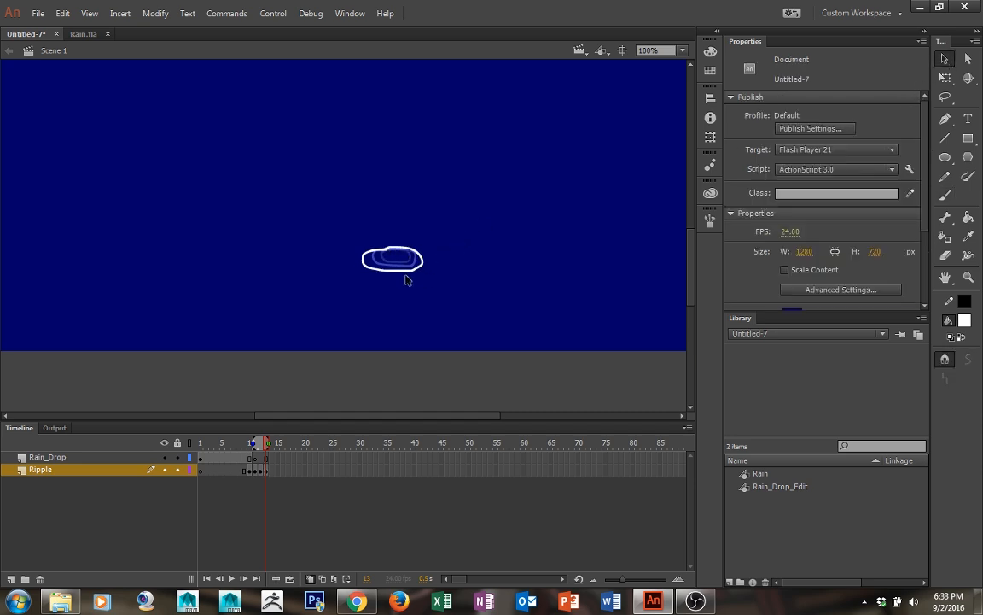
left_click(380, 270)
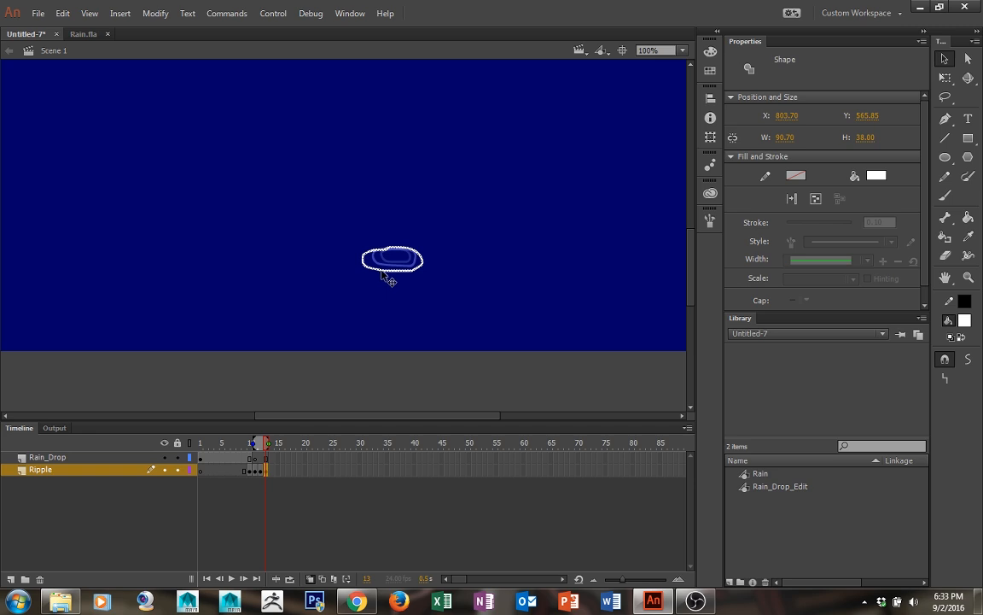
left_click_drag(382, 269, 386, 270)
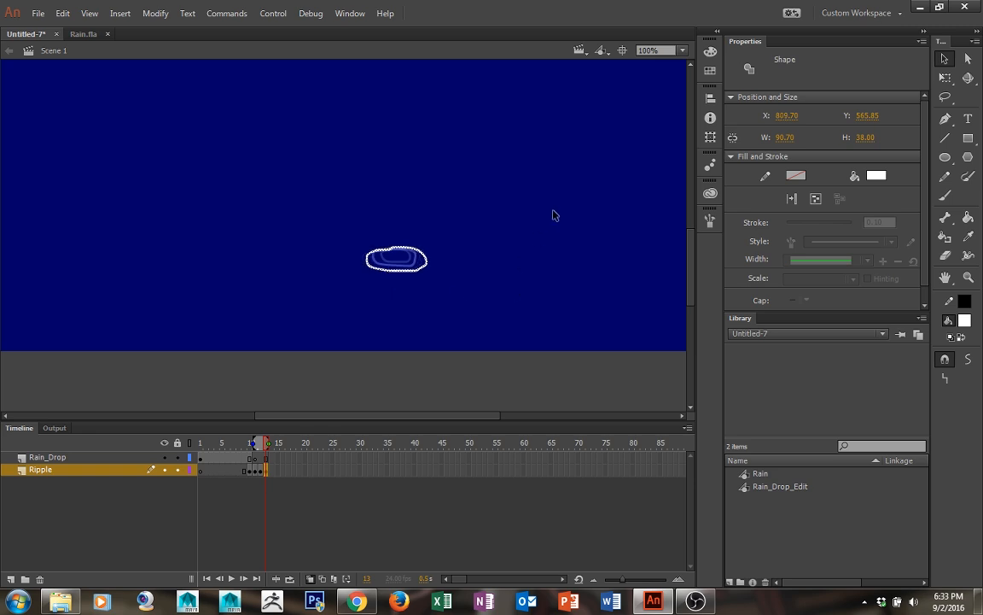
left_click(498, 257)
Add a blank keyframe at frame 14 of the Ripple layer and paint a wider white ring around the previous one
key(".")
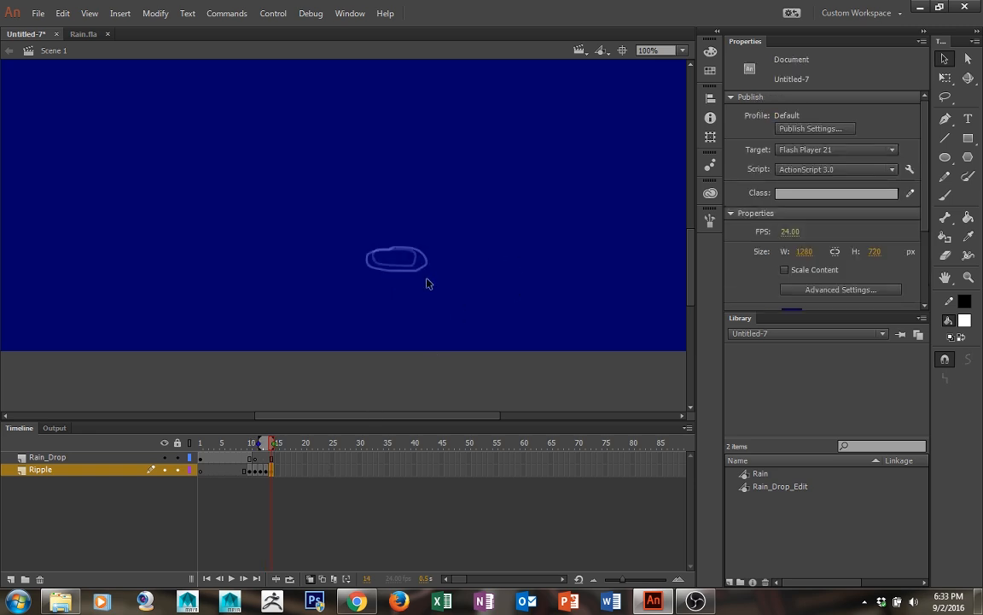
left_click(945, 195)
mouse_move(398, 253)
left_mouse_down()
mouse_move(361, 259)
mouse_move(372, 278)
mouse_move(391, 248)
mouse_move(363, 254)
mouse_move(358, 267)
mouse_move(418, 281)
mouse_move(431, 265)
mouse_move(395, 253)
left_mouse_up()
key("ctrl+z")
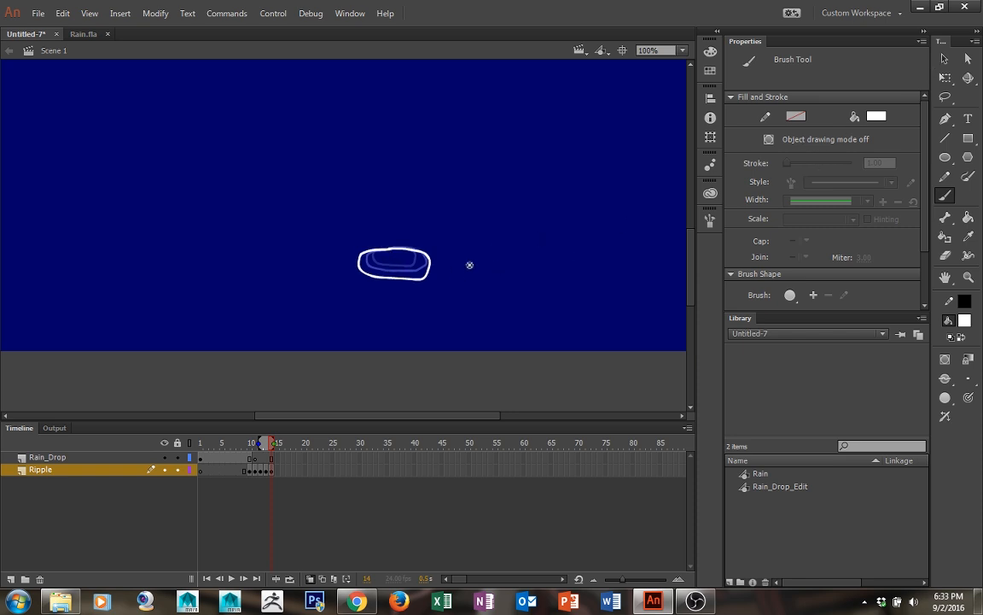
Play the timeline and preview the raindrop and ripple as a test movie
key("Return")
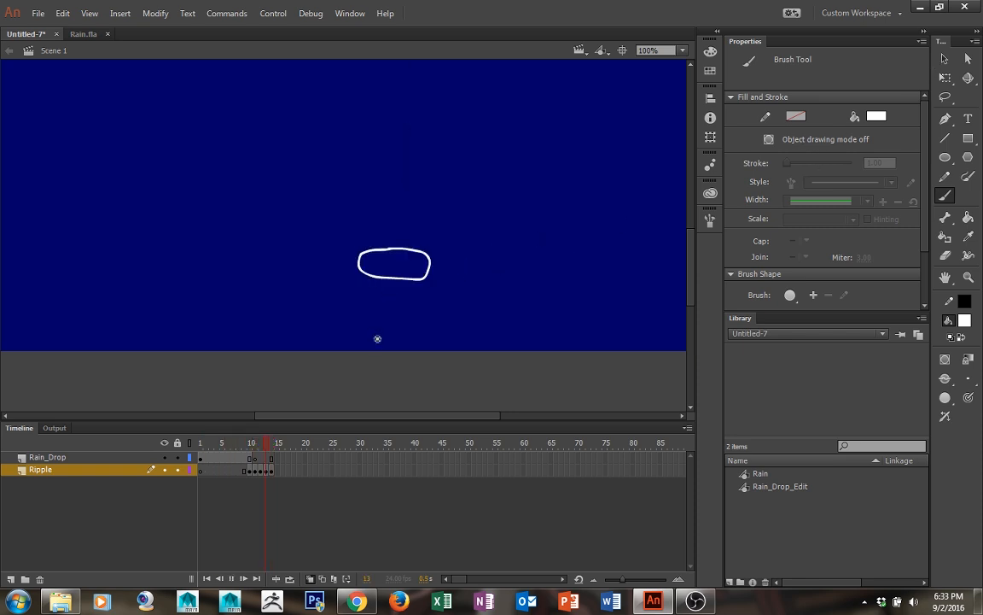
key("Return")
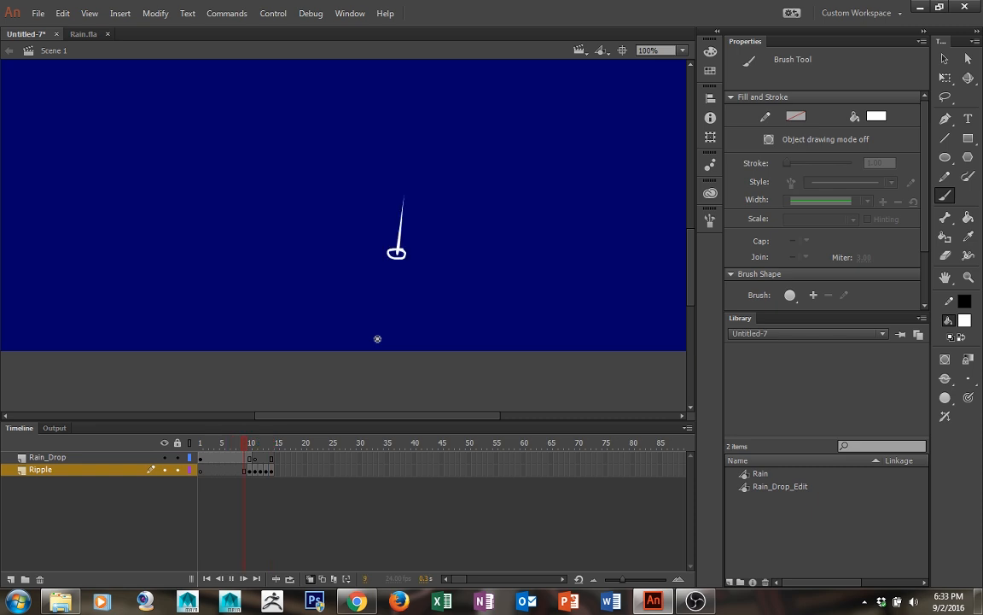
key("ctrl+Return")
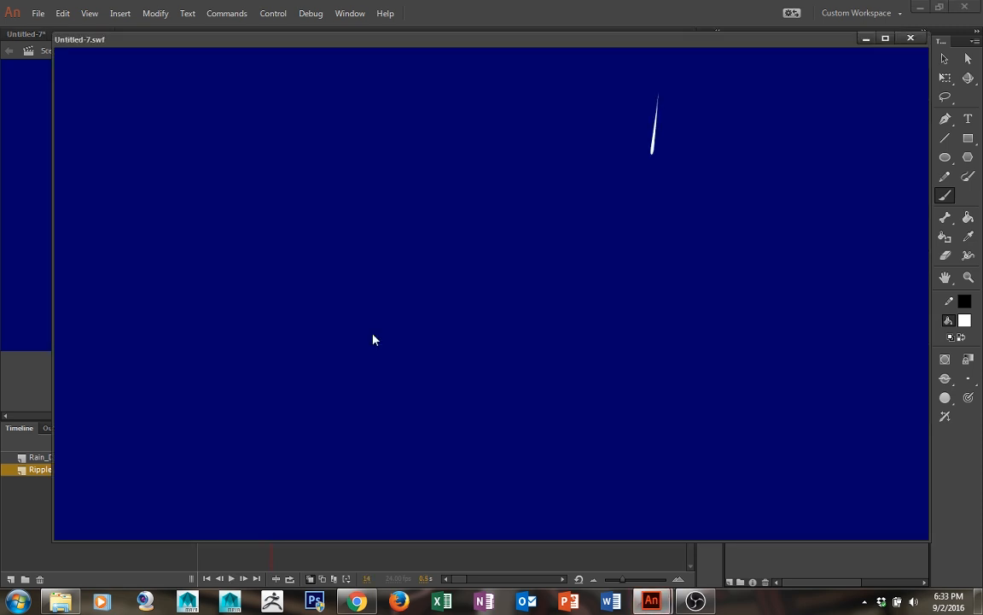
left_click(909, 40)
Undo the ring on frame 14 and repaint it around the onion-skinned ring of frame 13
key("ctrl+z")
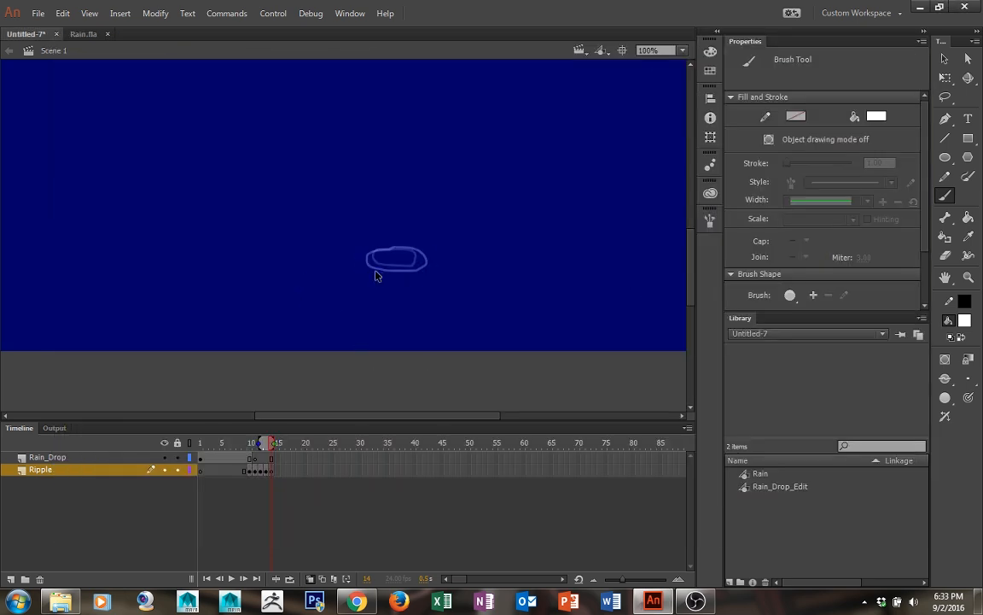
mouse_move(400, 253)
left_mouse_down()
mouse_move(364, 253)
mouse_move(366, 270)
mouse_move(401, 281)
mouse_move(435, 270)
mouse_move(423, 254)
mouse_move(400, 254)
mouse_move(425, 283)
left_mouse_up()
key("ctrl+z")
Add blank keyframes at frames 15 and 16 of the Ripple layer and paint a progressively larger dashed ring on each
key("F7")
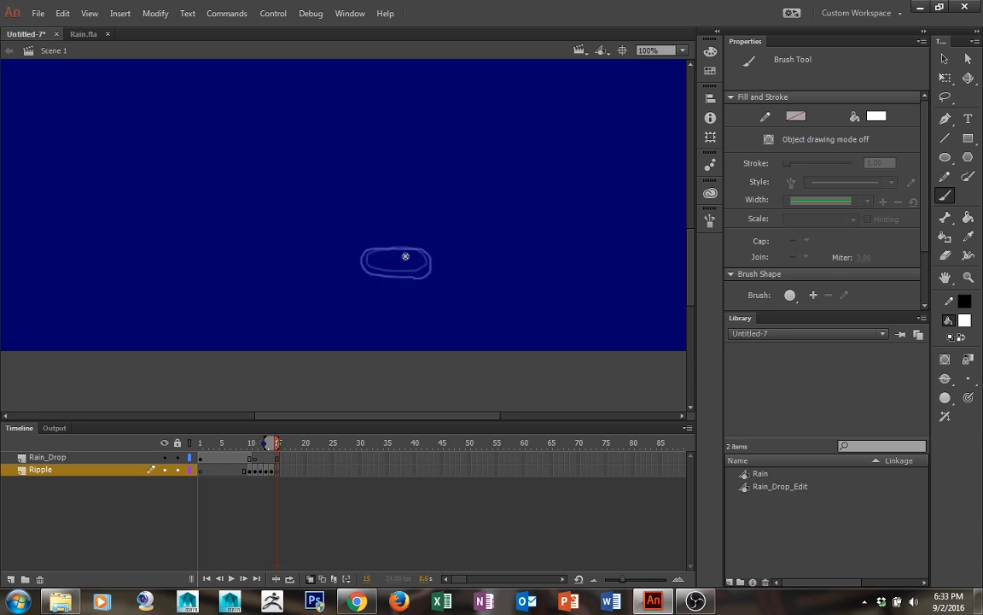
mouse_move(409, 253)
left_mouse_down()
mouse_move(353, 258)
mouse_move(352, 273)
mouse_move(402, 288)
mouse_move(439, 278)
mouse_move(439, 263)
mouse_move(396, 254)
mouse_move(364, 258)
mouse_move(357, 278)
mouse_move(432, 290)
mouse_move(441, 284)
mouse_move(397, 288)
mouse_move(439, 286)
mouse_move(430, 253)
left_mouse_up()
key("ctrl+z")
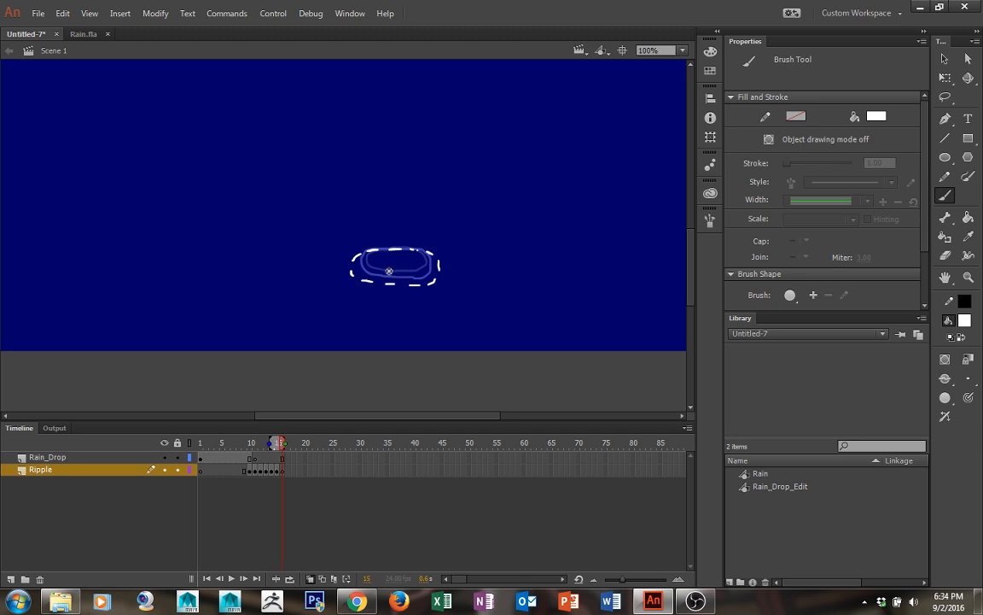
key("F7")
mouse_move(395, 253)
left_mouse_down()
mouse_move(347, 262)
mouse_move(353, 287)
mouse_move(395, 303)
mouse_move(449, 296)
mouse_move(455, 281)
mouse_move(414, 255)
left_mouse_up()
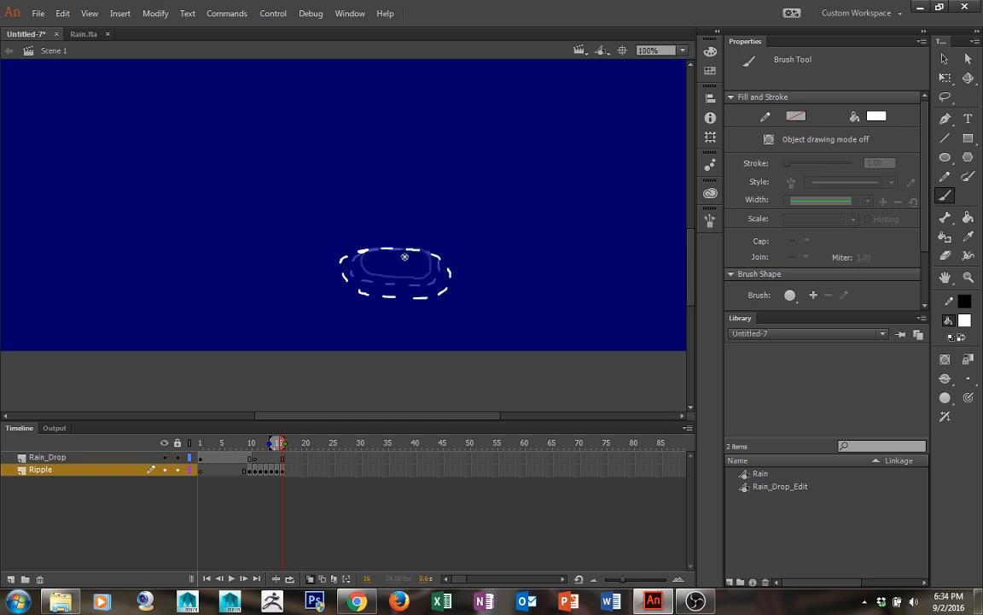
Add a blank keyframe at frame 17 and paint a wider ring of short dashes and dots around the previous one
key("F7")
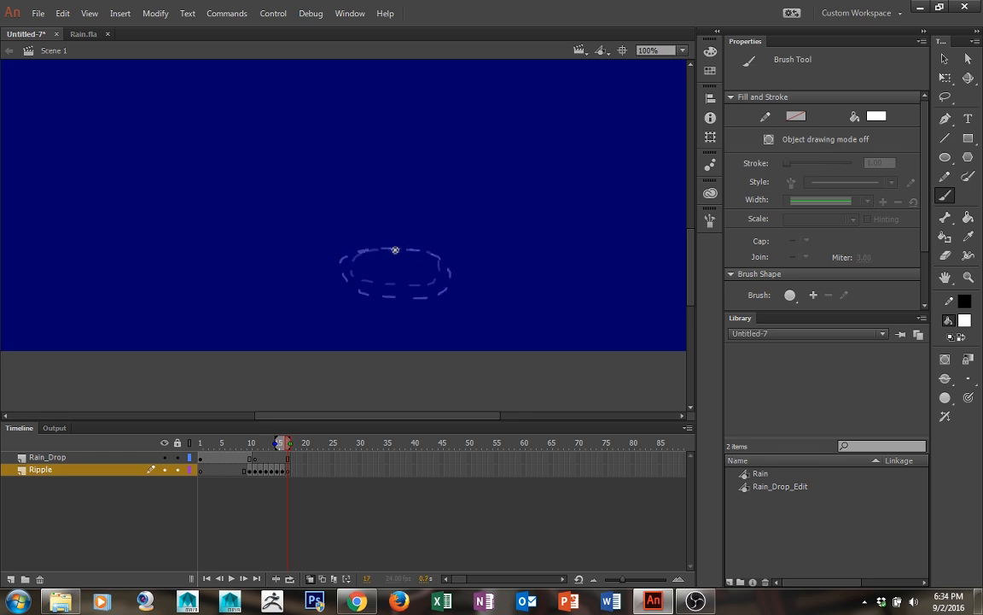
left_click(362, 255)
mouse_move(355, 257)
left_mouse_down()
mouse_move(335, 273)
mouse_move(348, 294)
mouse_move(381, 309)
mouse_move(425, 308)
left_mouse_up()
left_click(401, 310)
left_click(441, 306)
left_click(454, 296)
mouse_move(460, 284)
left_mouse_down()
mouse_move(453, 265)
mouse_move(418, 253)
left_mouse_up()
left_click(436, 257)
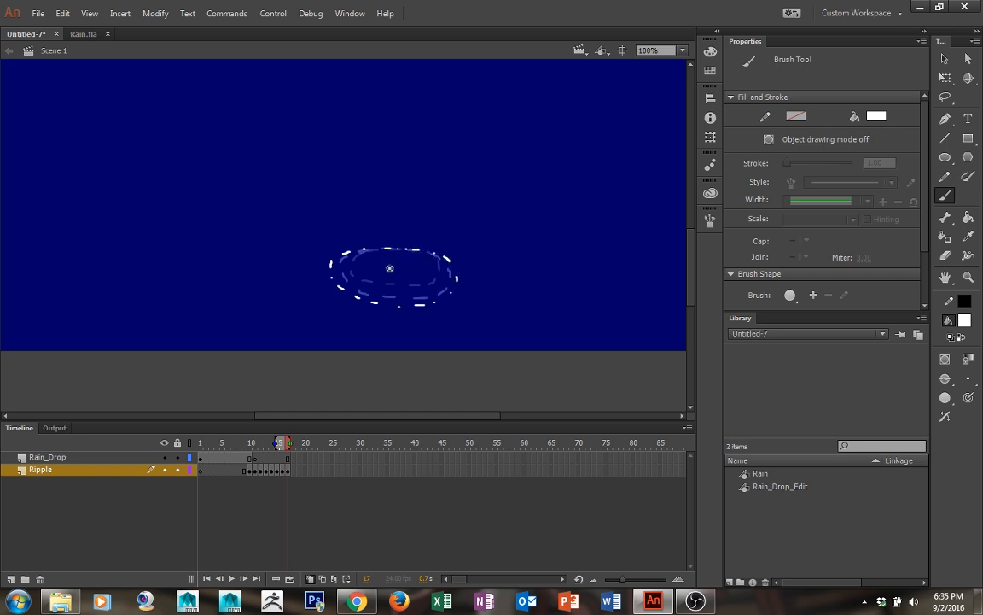
Add a blank keyframe at frame 18 and paint a slightly larger, sparser ring of small dashes and dots
key("F7")
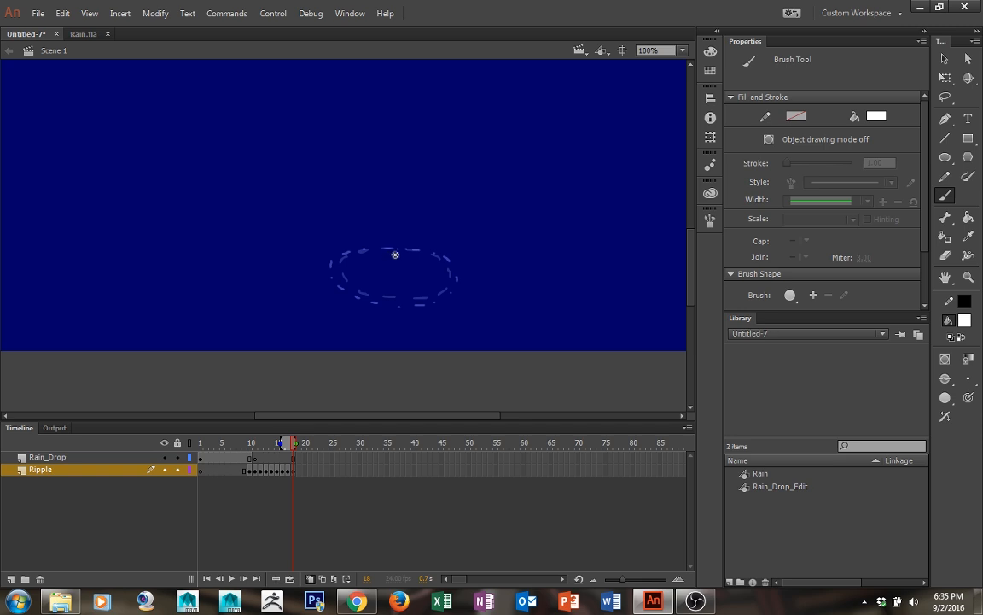
left_click_drag(390, 254, 378, 253)
mouse_move(352, 250)
left_mouse_down()
mouse_move(329, 277)
mouse_move(329, 290)
mouse_move(352, 304)
left_mouse_up()
left_click(383, 309)
left_click(404, 312)
left_click(423, 310)
Add a blank keyframe at frame 19 and paint a larger ring made of small separate dots
key("F7")
left_click(372, 247)
left_click(355, 249)
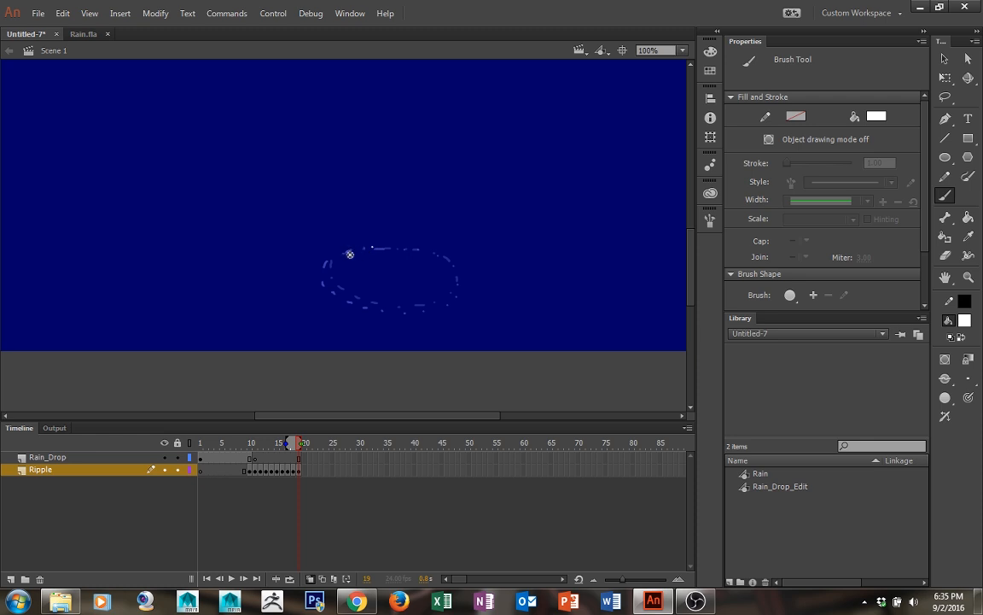
left_click(342, 250)
left_click(313, 280)
left_click(318, 295)
left_click(334, 309)
left_click(350, 315)
left_click(377, 322)
left_click(407, 324)
left_click(431, 322)
left_click(449, 314)
left_click(466, 302)
left_click(462, 283)
left_click(462, 268)
left_click(455, 256)
left_click(437, 252)
left_click(411, 248)
left_click(396, 247)
Paint a wide ring of sparse dots on a new blank keyframe at frame 20 and end the ripple with a blank keyframe at frame 21
key("F7")
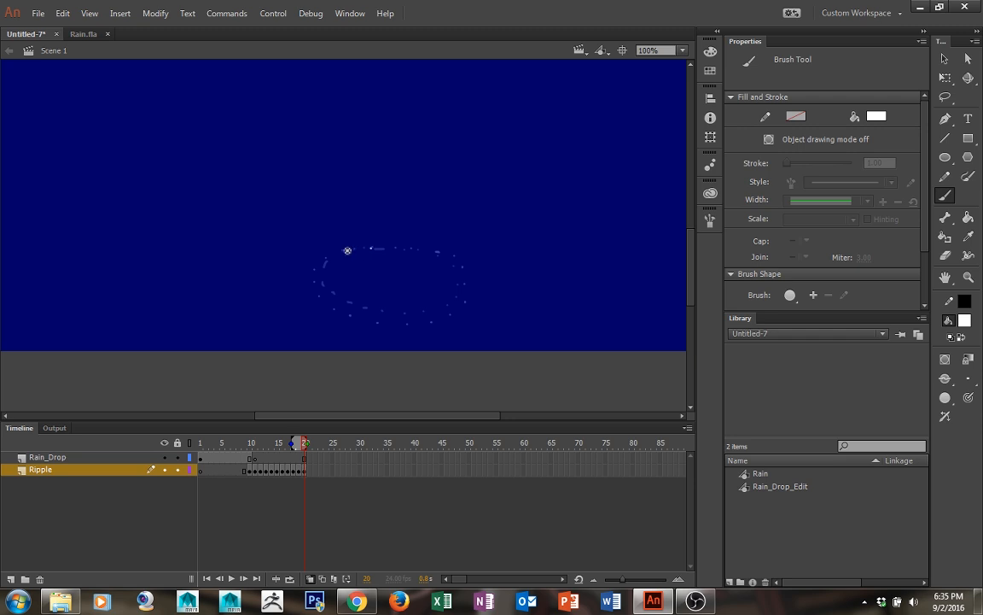
left_click(317, 254)
left_click(298, 275)
left_click(297, 300)
left_click(310, 321)
left_click(341, 334)
left_click(377, 340)
left_click(432, 341)
left_click(467, 326)
left_click(483, 304)
left_click(483, 277)
left_click(468, 259)
left_click(435, 247)
left_click(404, 247)
key("F7")
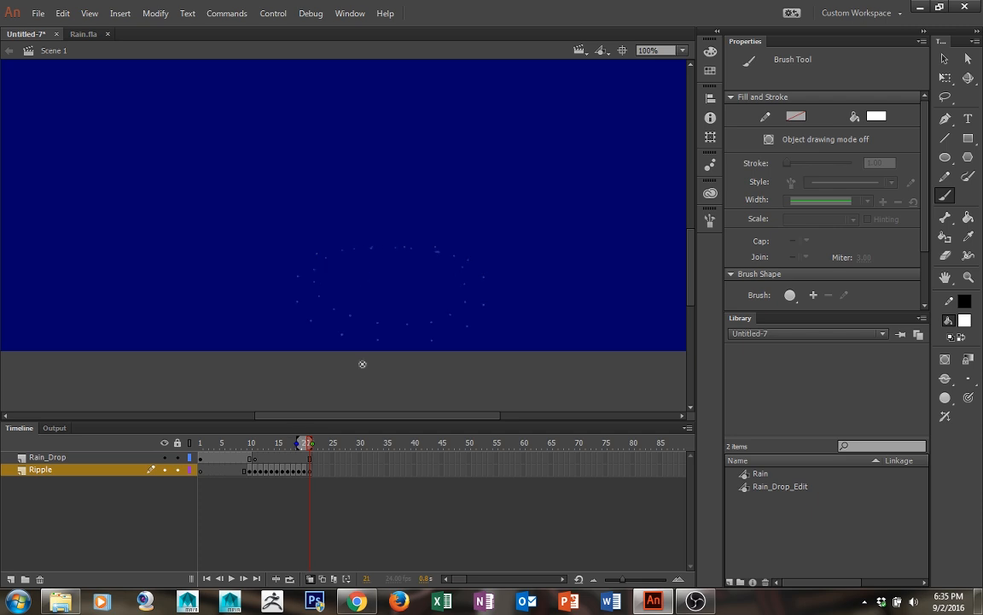
Extend the Rain_Drop and Ripple layers to frame 40 and preview the animation as a test movie
left_click_drag(411, 457, 414, 469)
right_click(413, 470)
left_click(479, 145)
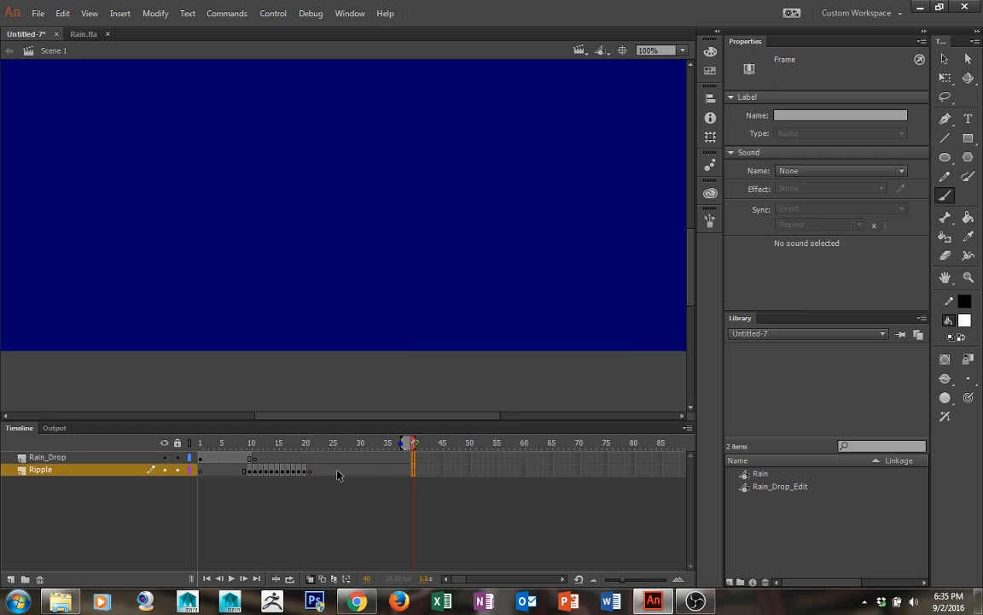
key("ctrl+Return")
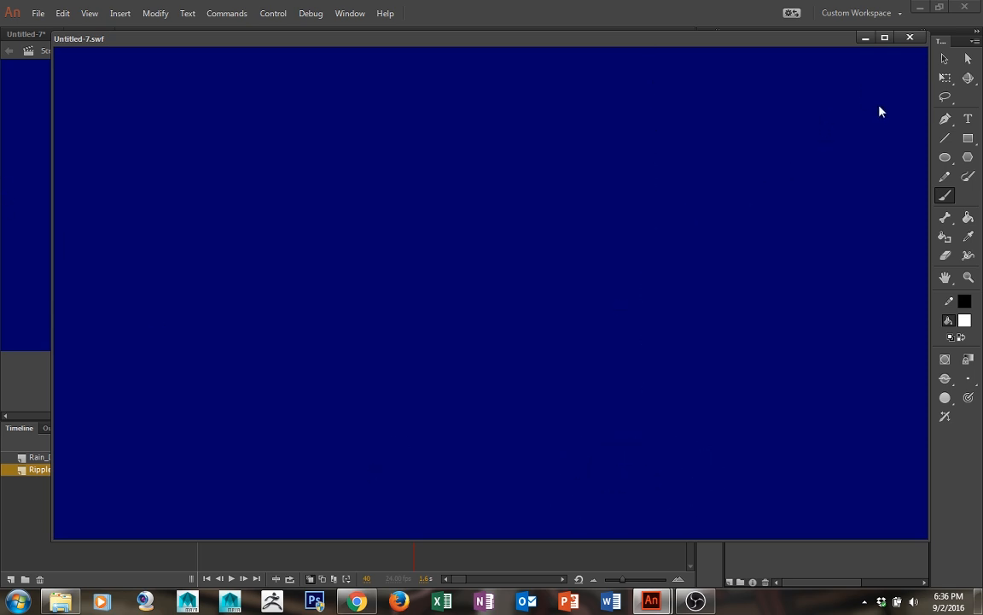
left_click(910, 37)
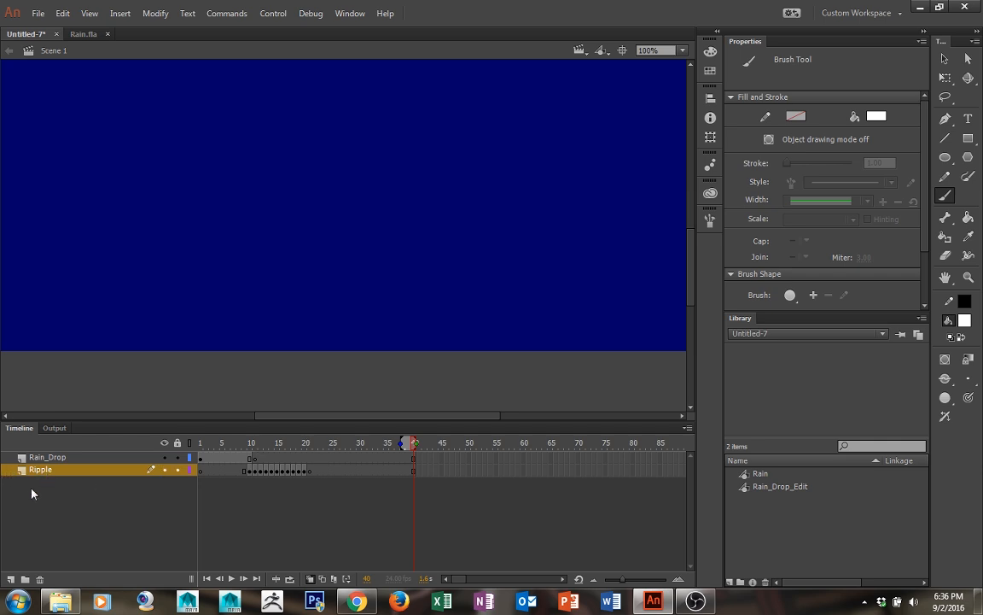
Add a new layer between Rain_Drop and Ripple and name it Splash
left_click(11, 579)
double_click(42, 469)
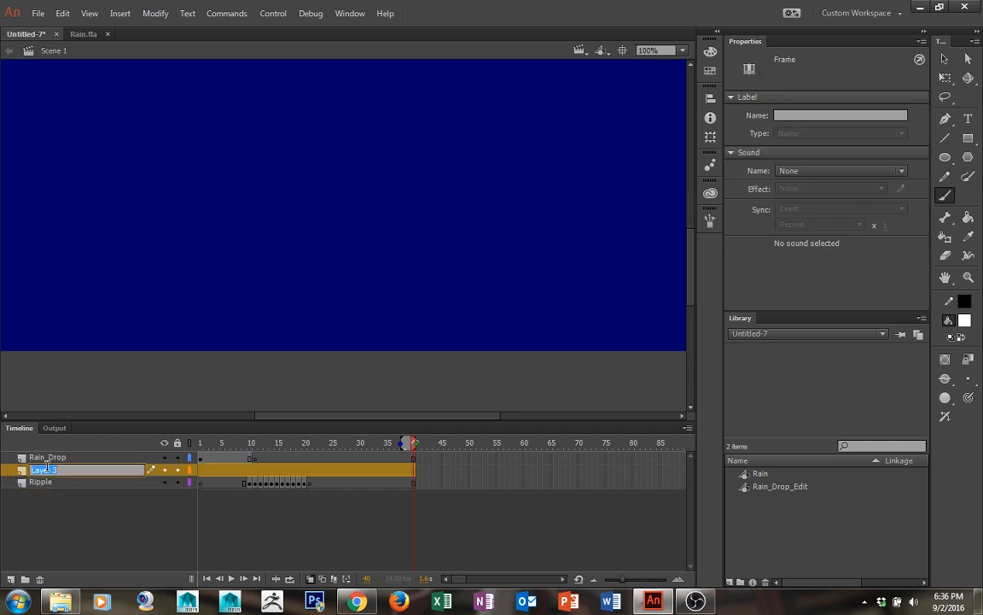
type("Splash")
key("Return")
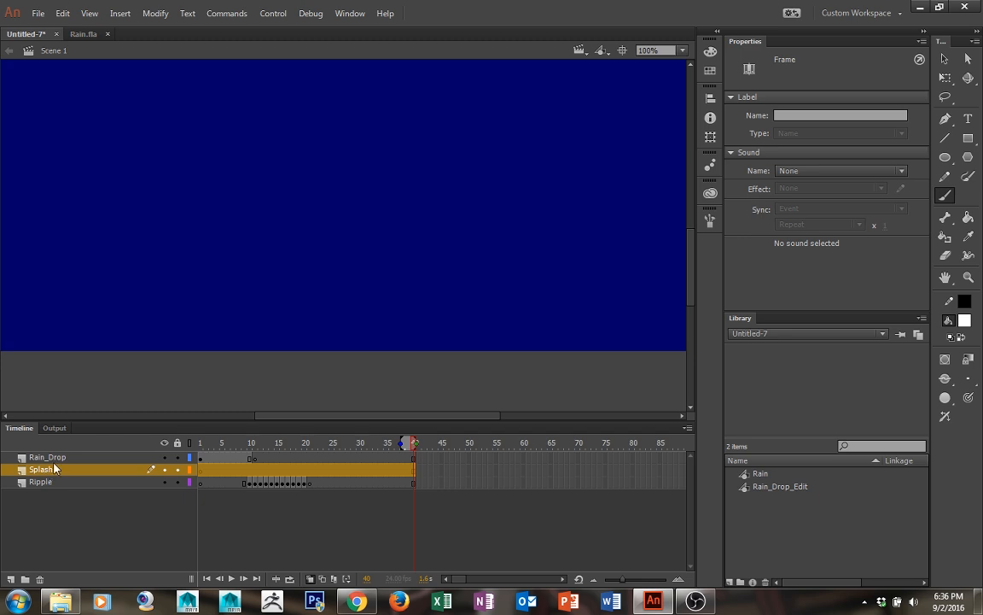
Add a blank keyframe at frame 10 of the Splash layer, where the raindrop lands
left_click(250, 469)
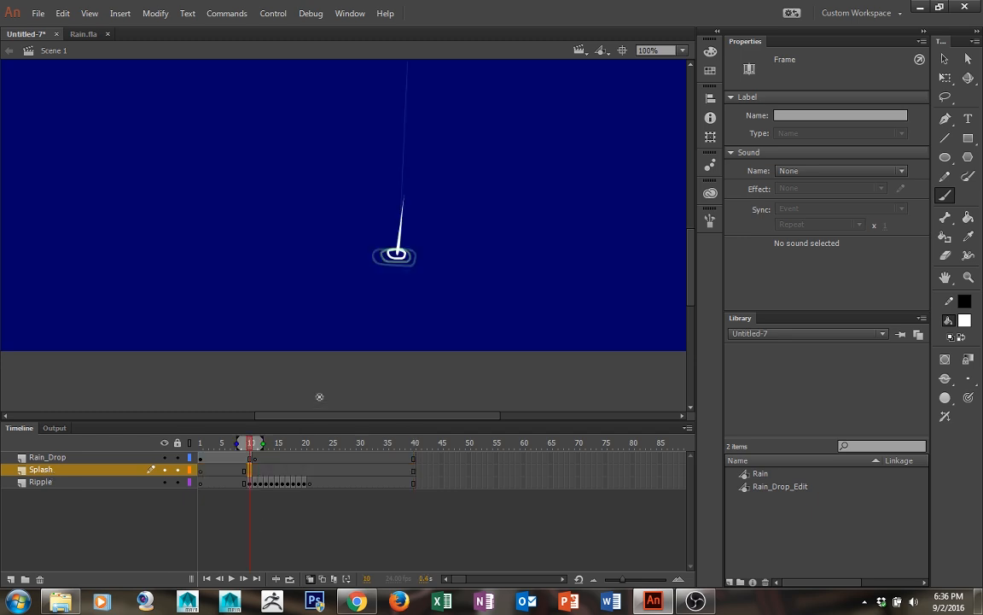
key("ctrl+equal")
key("ctrl+equal")
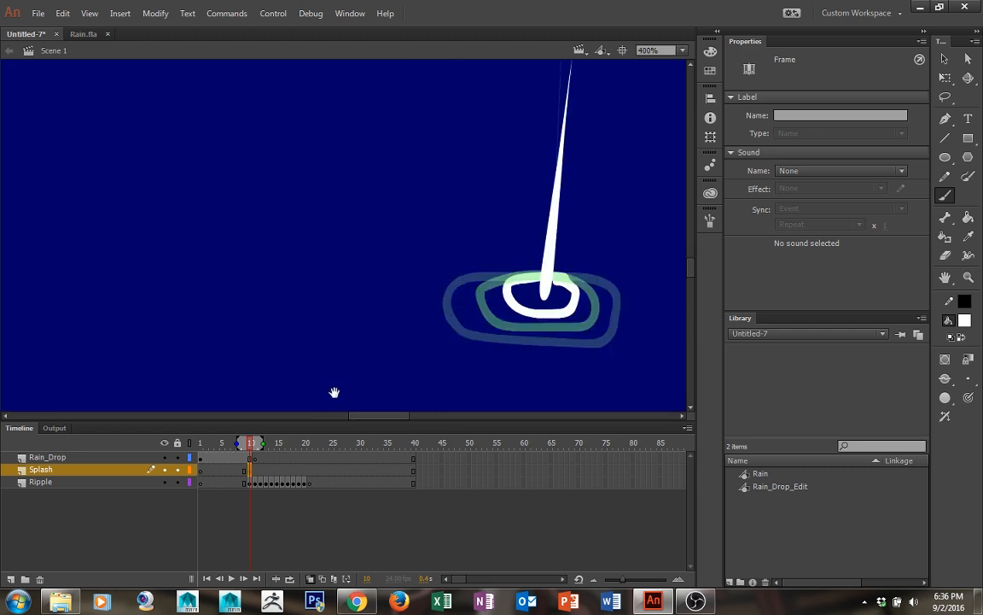
left_click_drag(451, 357, 401, 352)
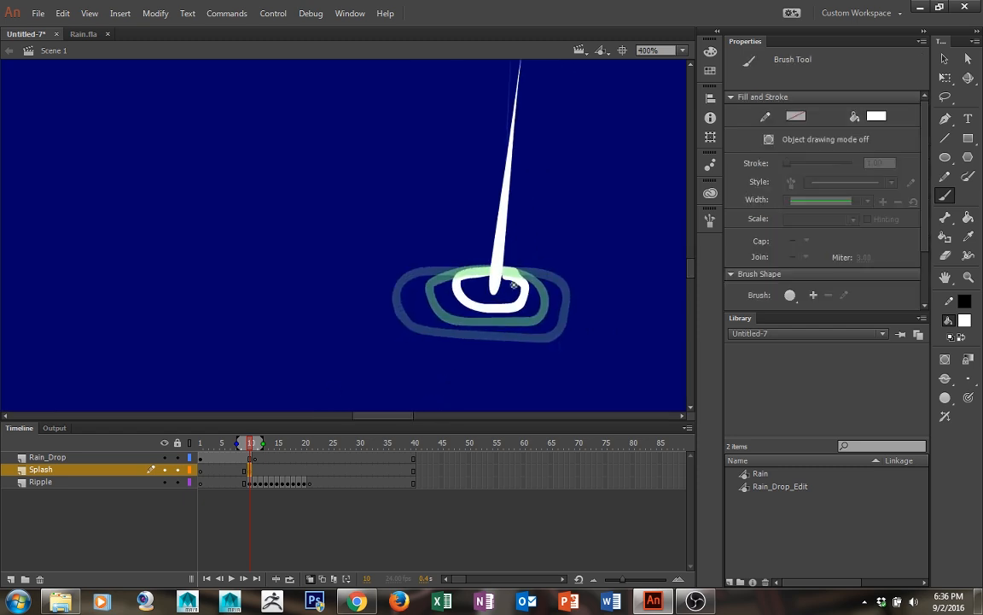
mouse_move(519, 259)
left_mouse_down()
mouse_move(544, 230)
mouse_move(523, 258)
mouse_move(546, 233)
mouse_move(522, 259)
left_mouse_up()
key("ctrl+z")
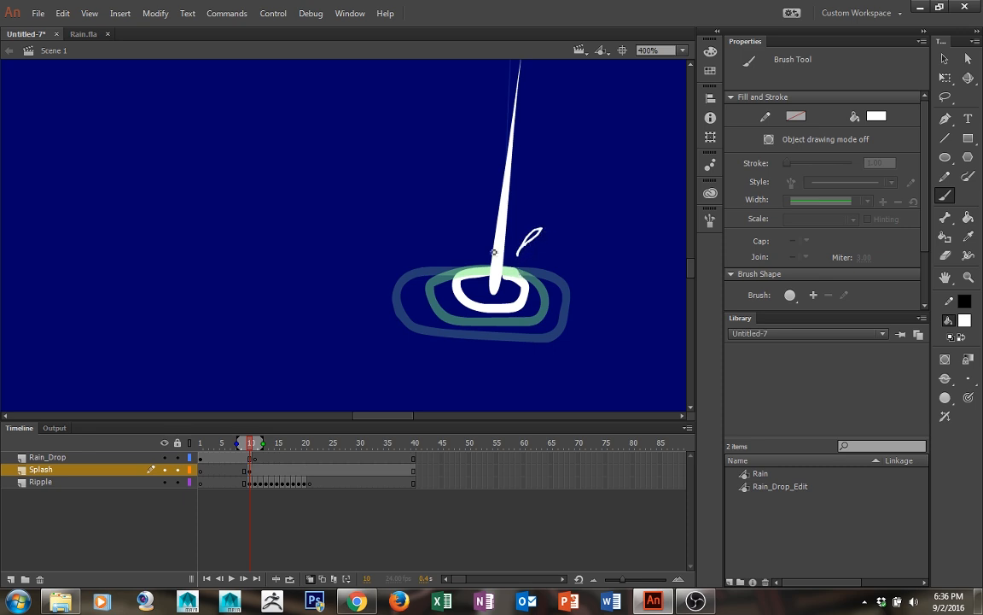
key("ctrl+z")
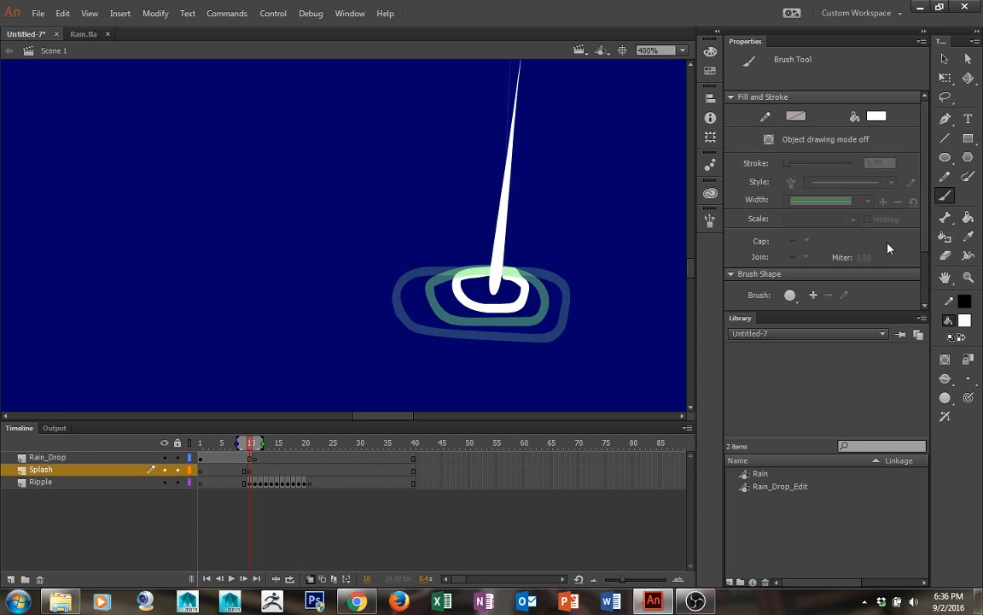
Set the brush to size 8 without scaling with the stage zoom and paint small splash strokes on both sides of the drop's tip
scroll(832, 231, "down", 3)
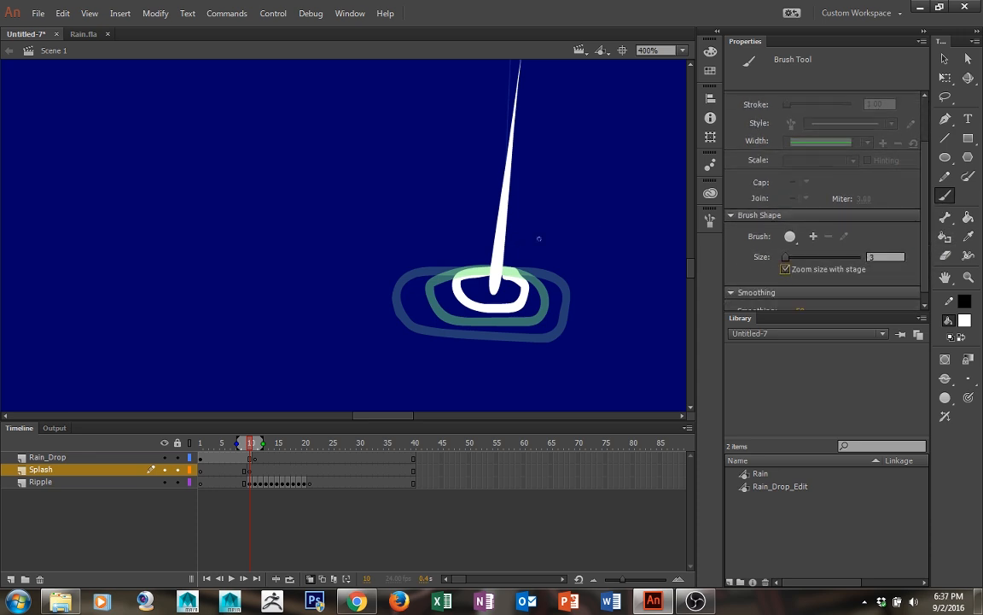
left_click(783, 268)
left_click(785, 268)
left_click(885, 257)
type("8")
key("Return")
mouse_move(505, 288)
left_mouse_down()
mouse_move(535, 267)
mouse_move(516, 280)
mouse_move(459, 259)
mouse_move(480, 279)
left_mouse_up()
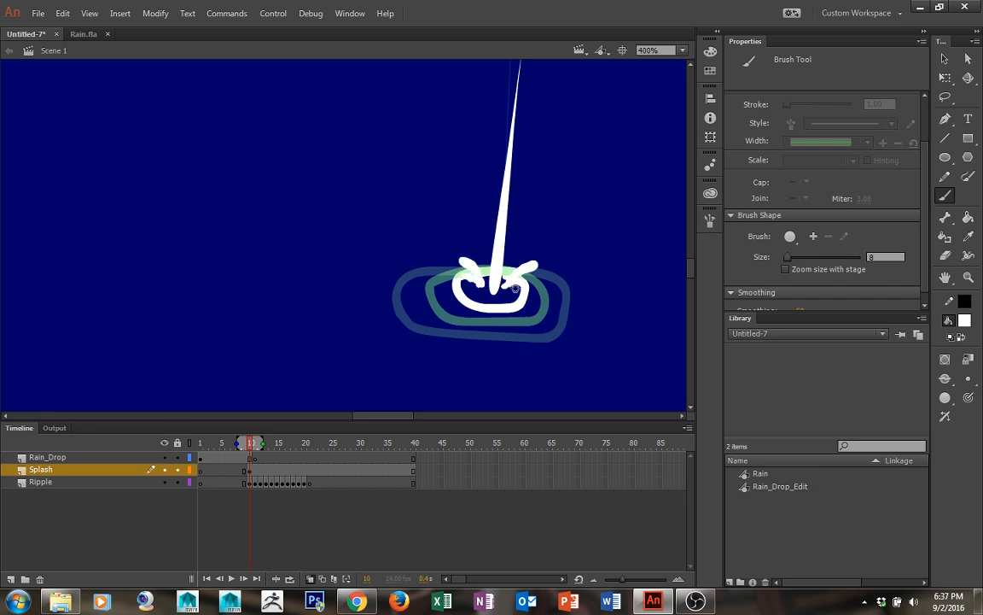
Add a blank keyframe at frame 11 and paint two short splash strokes fanning outward on each side above the ripple
key("period")
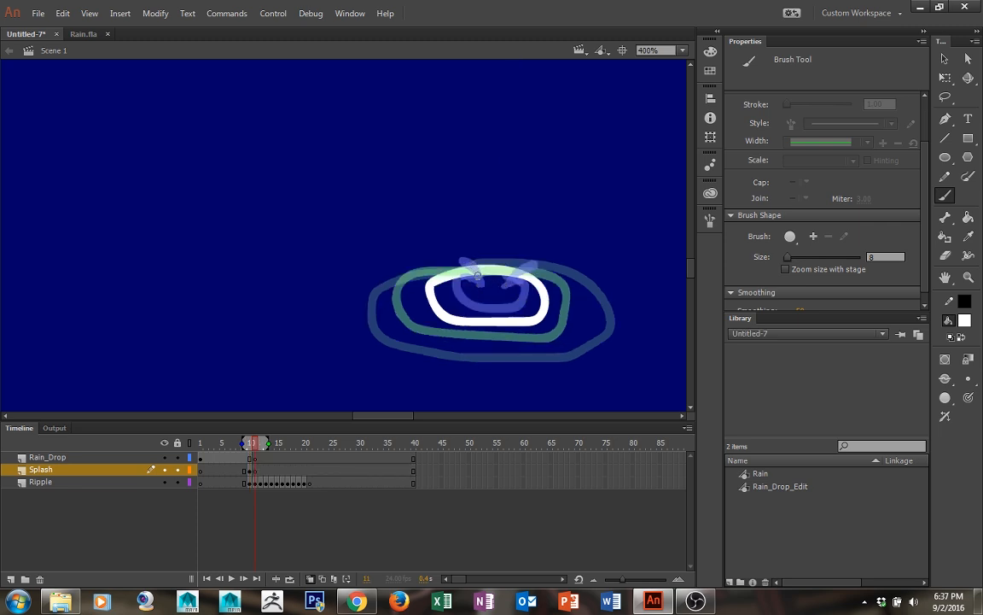
mouse_move(473, 267)
left_mouse_down()
mouse_move(449, 249)
mouse_move(437, 256)
mouse_move(473, 273)
mouse_move(535, 257)
left_mouse_up()
key("ctrl+z")
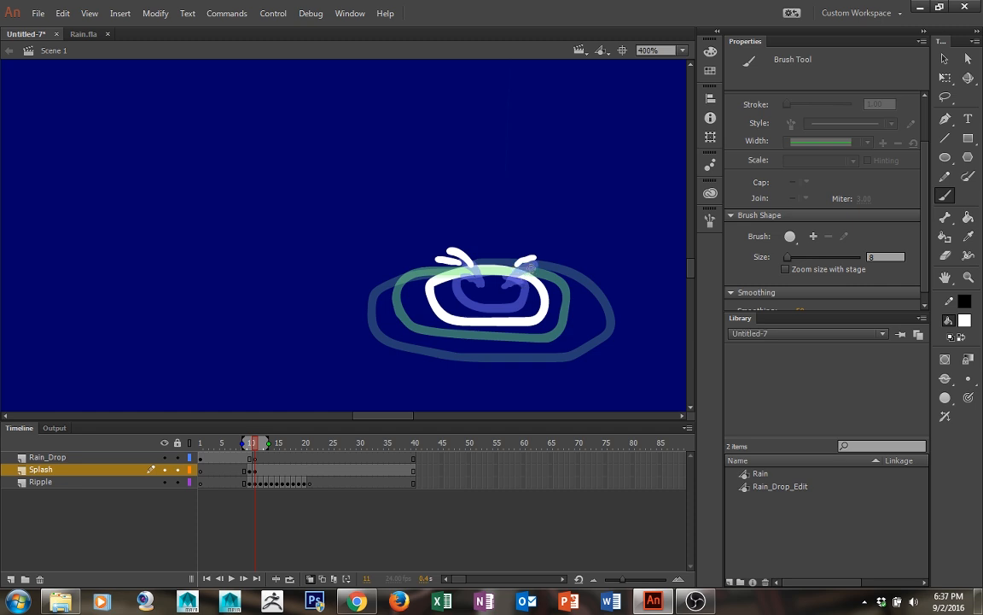
left_click_drag(518, 264, 541, 256)
key("ctrl+z")
mouse_move(522, 266)
left_mouse_down()
mouse_move(543, 262)
mouse_move(533, 271)
left_mouse_up()
key("ctrl+z")
key("ctrl+z")
left_click_drag(526, 261, 551, 255)
Add a blank keyframe at frame 12 and paint the paired splash strokes slightly higher and farther outward on both sides
key("period")
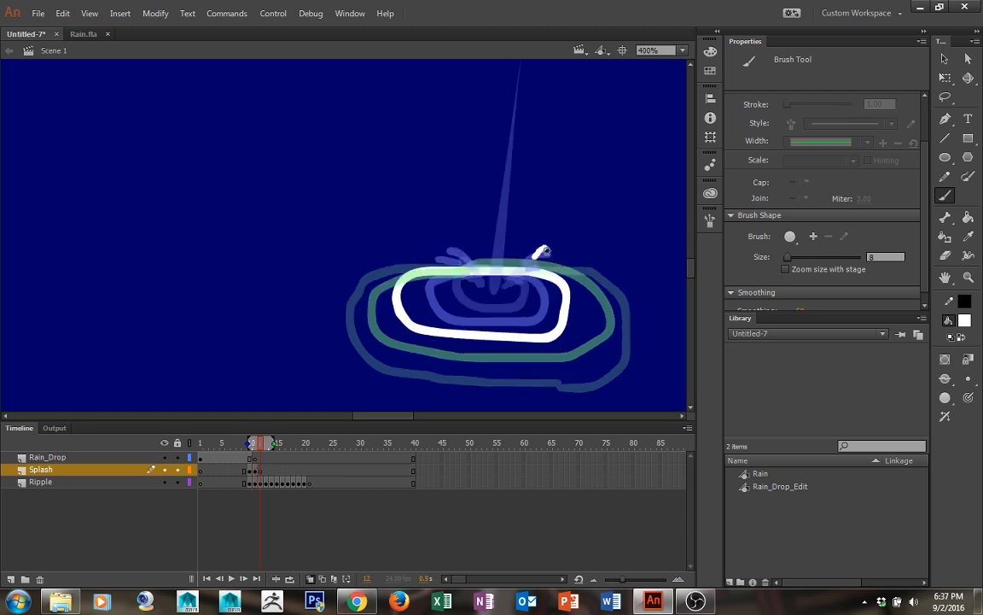
mouse_move(535, 257)
left_mouse_down()
mouse_move(566, 244)
mouse_move(556, 257)
left_mouse_up()
key("ctrl+z")
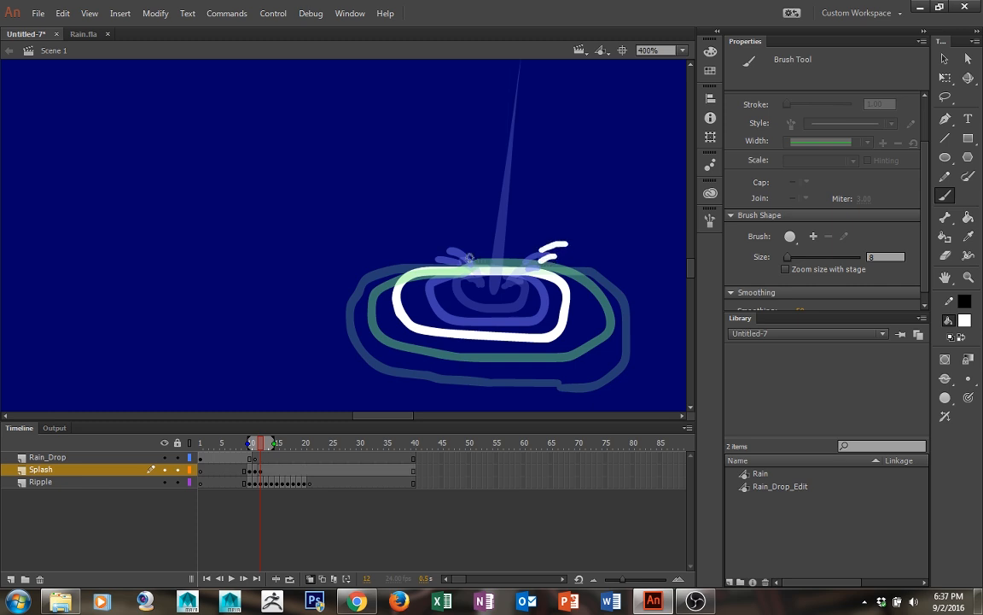
mouse_move(466, 252)
left_mouse_down()
mouse_move(445, 241)
mouse_move(422, 253)
left_mouse_up()
Add a blank keyframe at frame 13 and paint flatter pairs of splash dashes farther out at the peak of their arc
key(".")
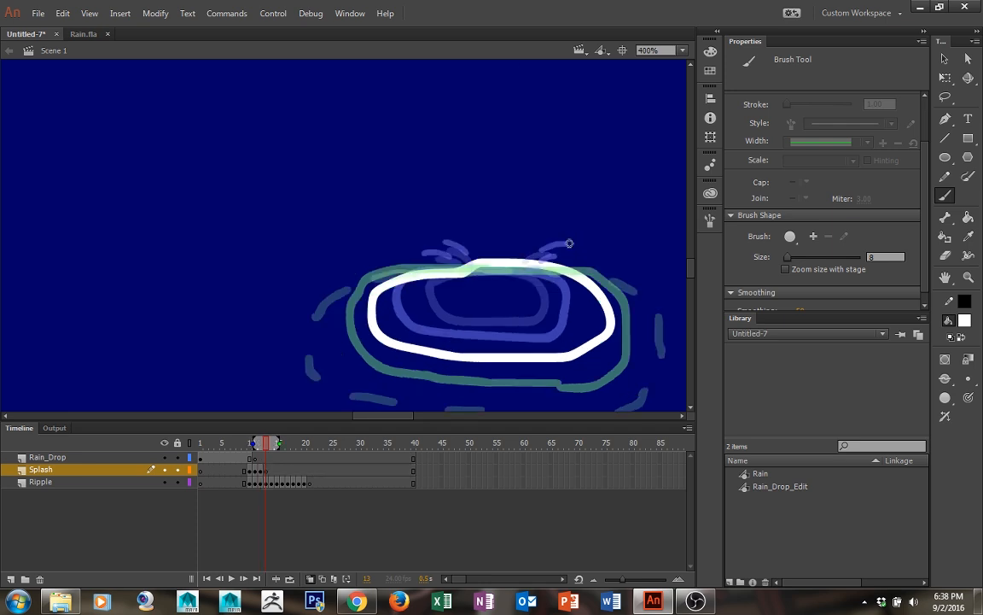
mouse_move(563, 236)
left_mouse_down()
mouse_move(590, 239)
mouse_move(559, 251)
left_mouse_up()
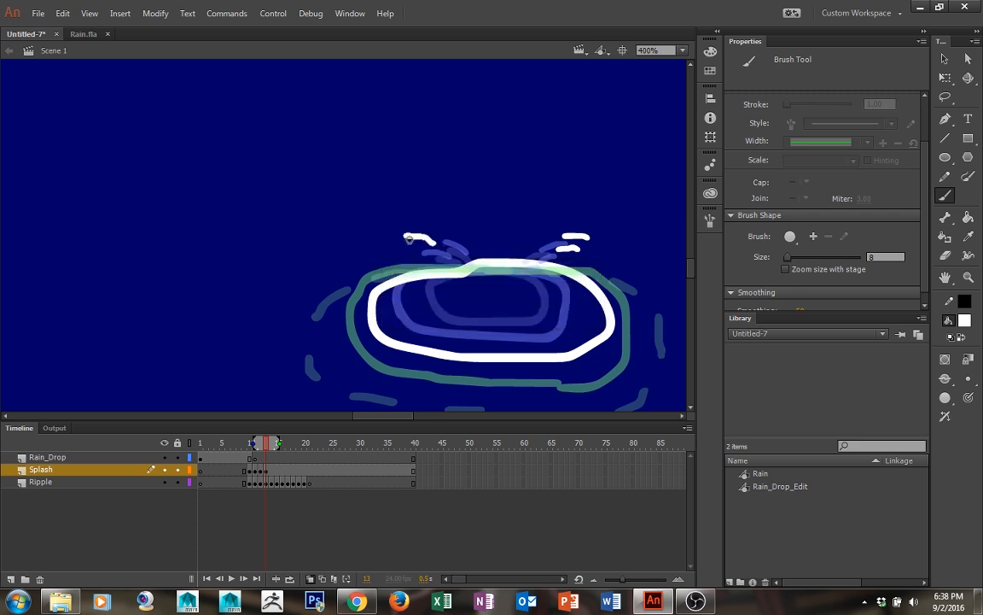
mouse_move(442, 231)
left_mouse_down()
mouse_move(413, 233)
mouse_move(399, 247)
left_mouse_up()
key("ctrl+z")
Add a blank keyframe at frame 14 and paint the splash dashes farther out, curving downward at their outer ends
key("F6")
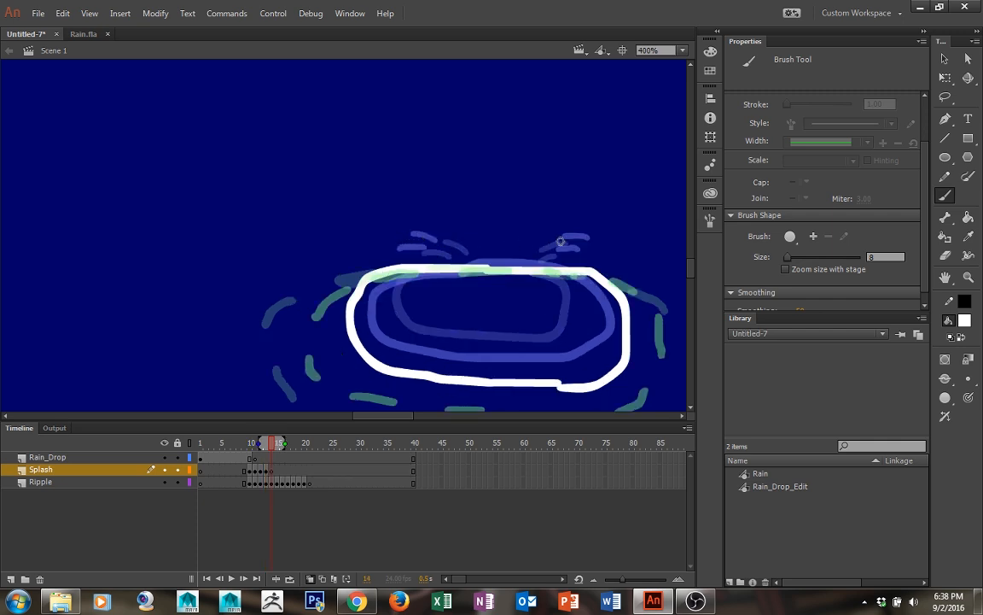
mouse_move(587, 240)
left_mouse_down()
mouse_move(606, 250)
mouse_move(591, 254)
left_mouse_up()
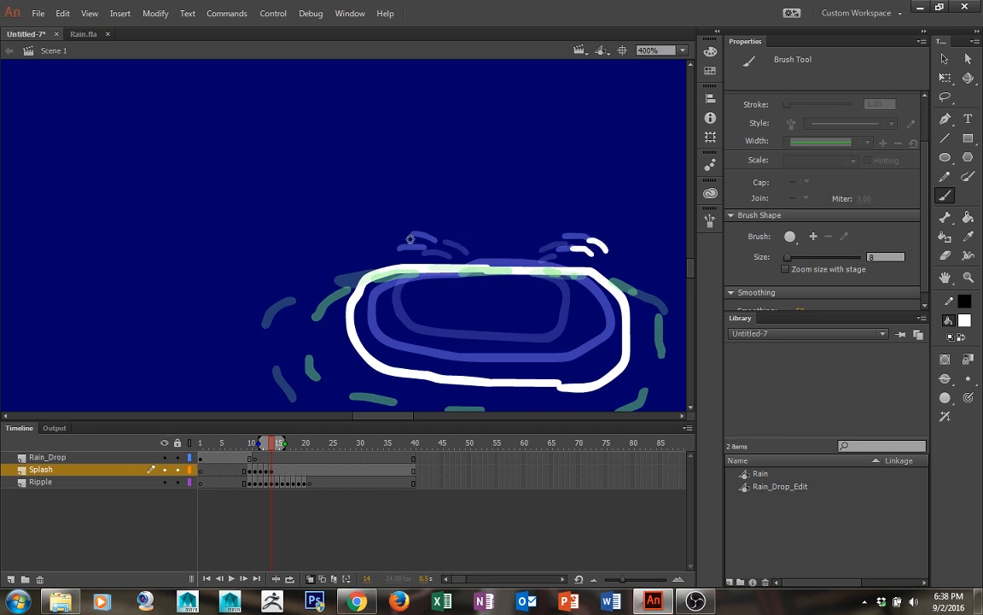
mouse_move(420, 238)
left_mouse_down()
mouse_move(390, 239)
mouse_move(406, 233)
mouse_move(393, 240)
mouse_move(397, 254)
left_mouse_up()
key("ctrl+z")
Add a blank keyframe at frame 15 and paint steeper splash strokes bending down toward the ripple on both sides
key("period")
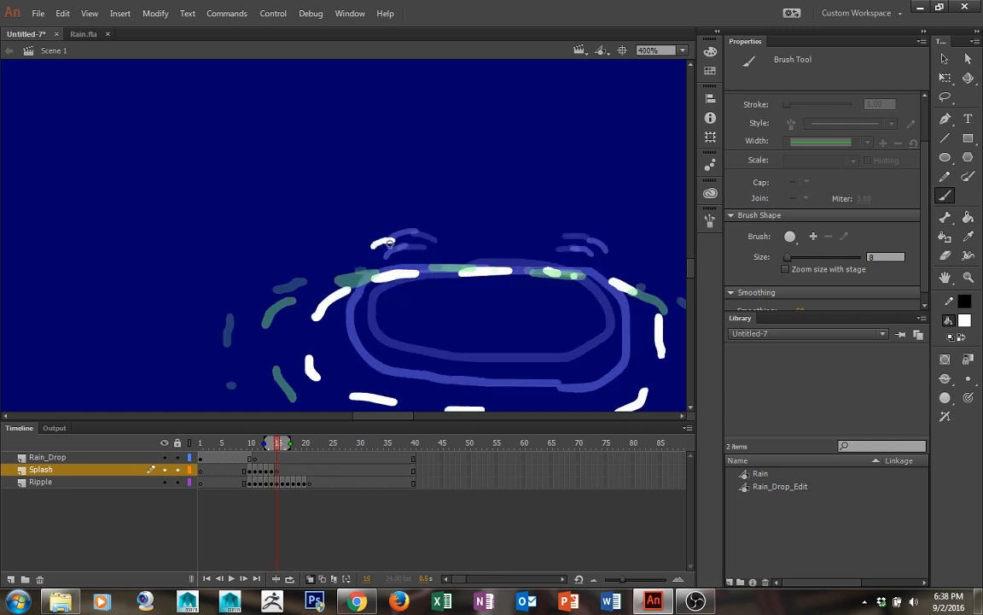
key("ctrl+z")
left_click_drag(394, 238, 375, 247)
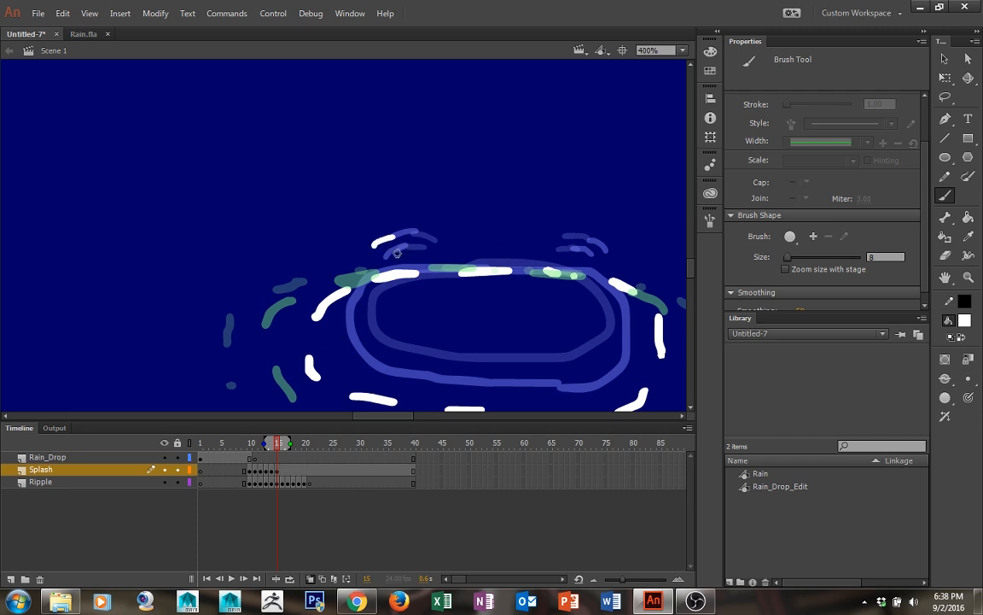
key("ctrl+z")
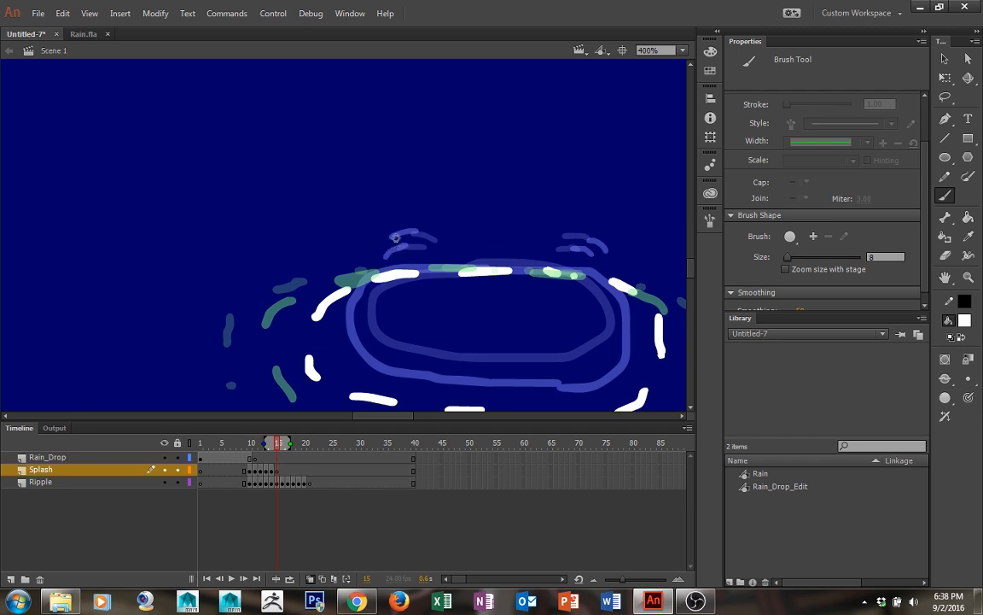
mouse_move(394, 235)
left_mouse_down()
mouse_move(378, 247)
mouse_move(382, 266)
left_mouse_up()
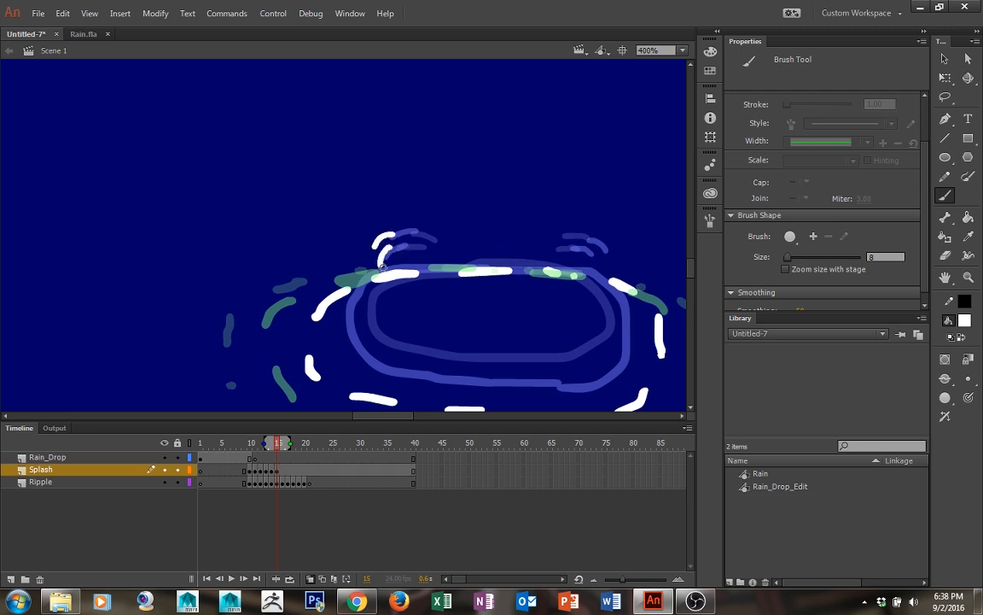
mouse_move(599, 250)
left_mouse_down()
mouse_move(613, 269)
mouse_move(599, 266)
left_mouse_up()
Add a blank keyframe at frame 16 and paint short, nearly vertical splash dashes falling to the water on both sides
key("period")
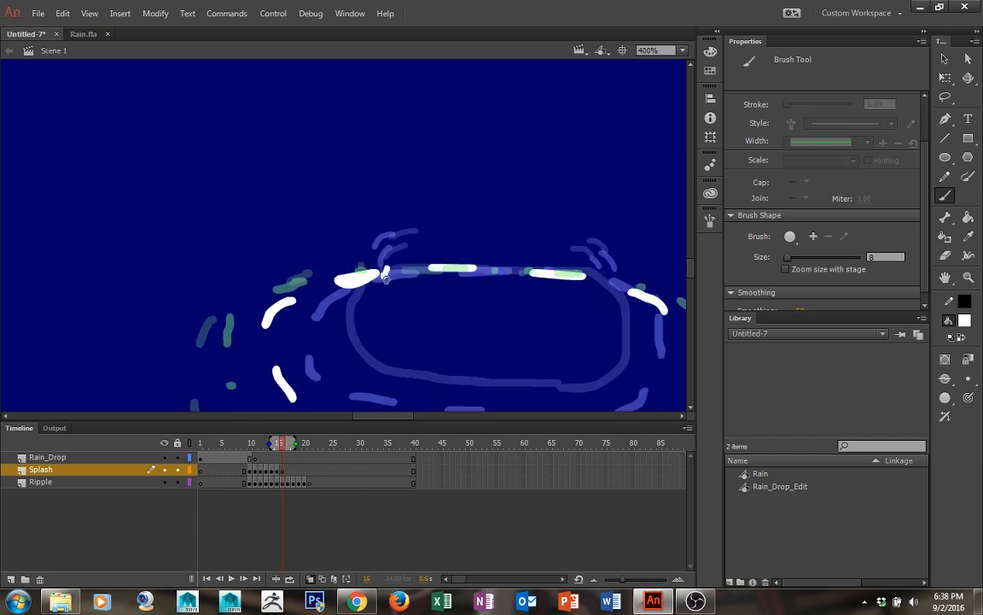
left_click_drag(388, 279, 375, 262)
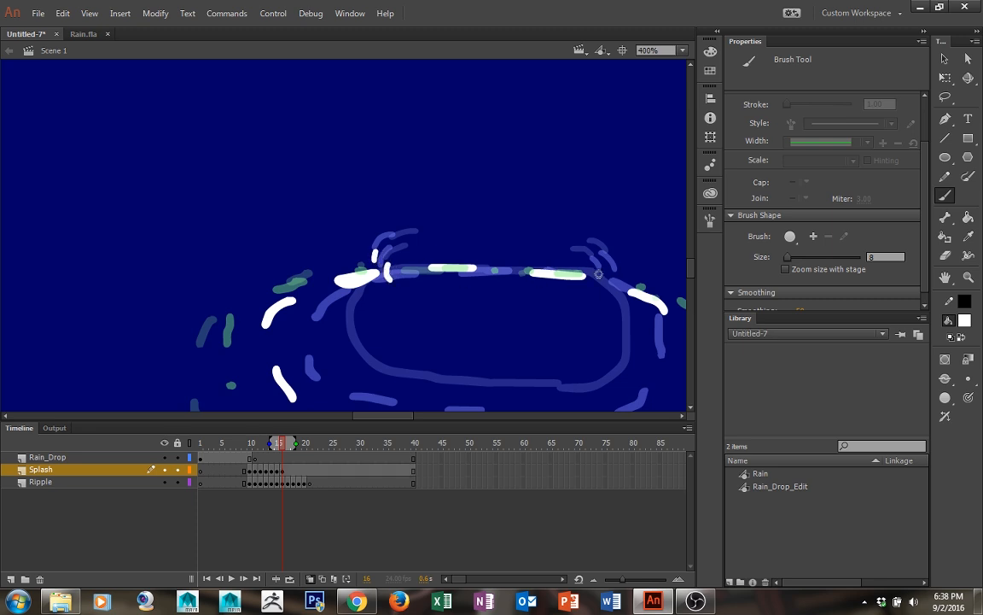
left_click_drag(598, 269, 597, 284)
key("ctrl+z")
left_click_drag(607, 263, 613, 272)
Paint tiny, lower splash dashes on both sides on a new blank keyframe at frame 17 and preview the animation as a test movie
key(".")
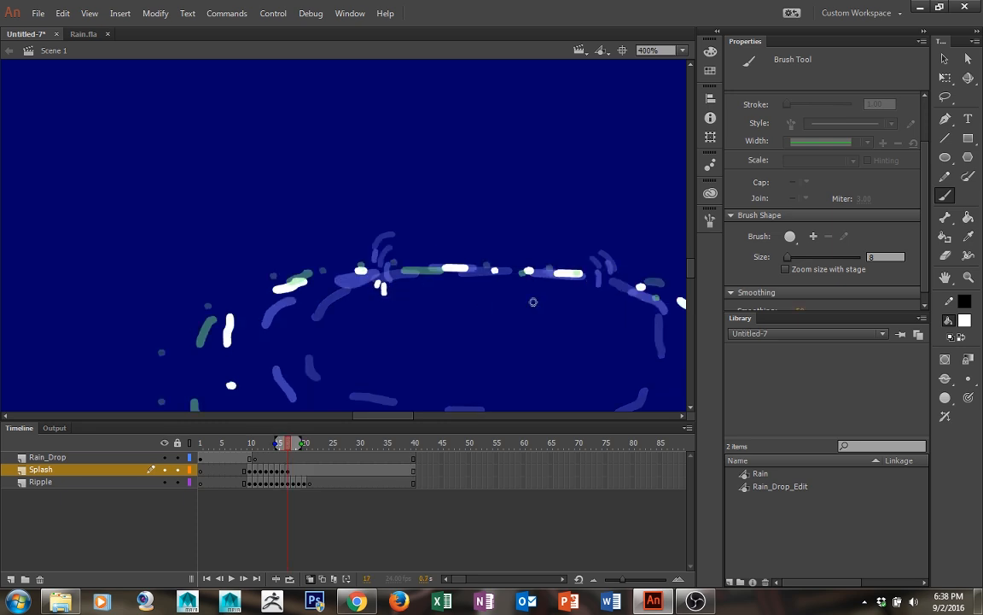
left_click_drag(604, 282, 601, 293)
key("ctrl+Return")
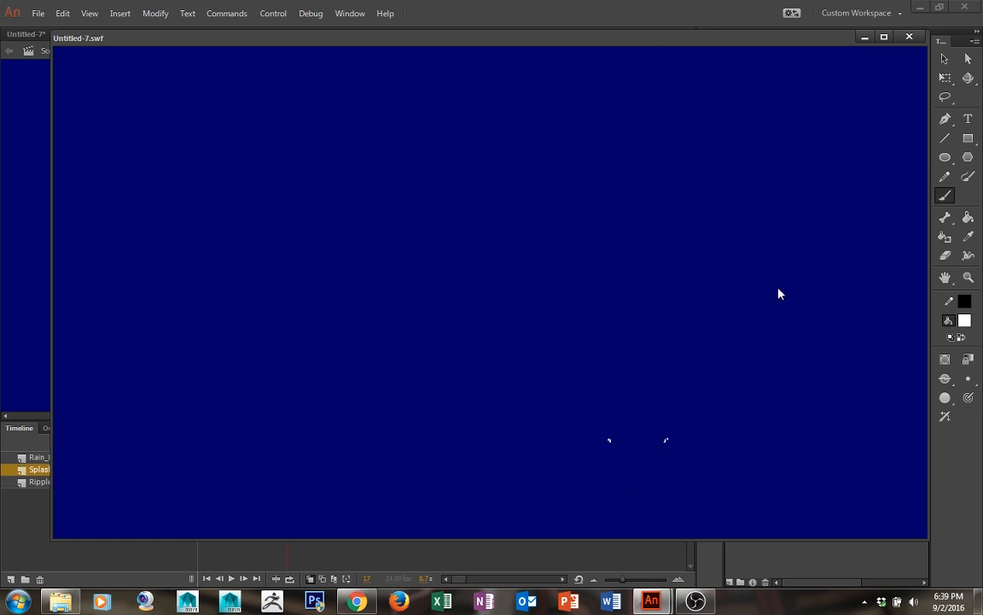
left_click(909, 37)
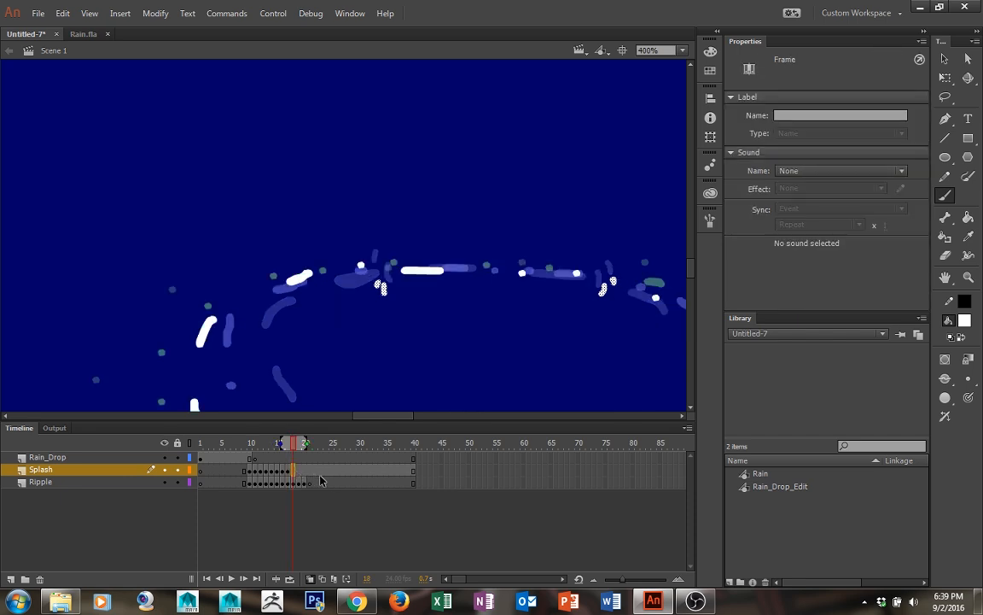
End the splash with a blank keyframe at frame 18 and preview the animation as a test movie
key("F7")
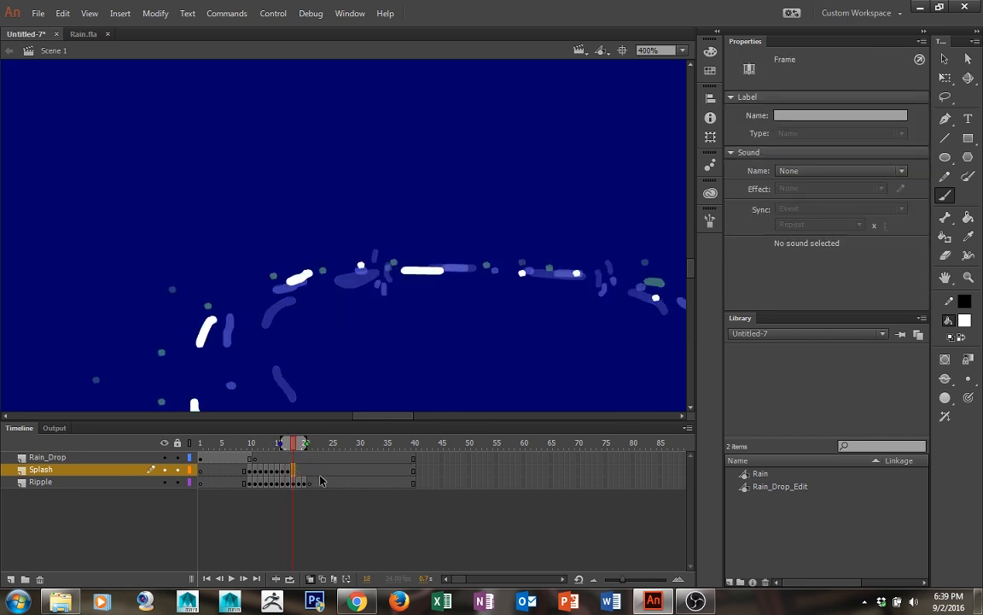
key("ctrl+Return")
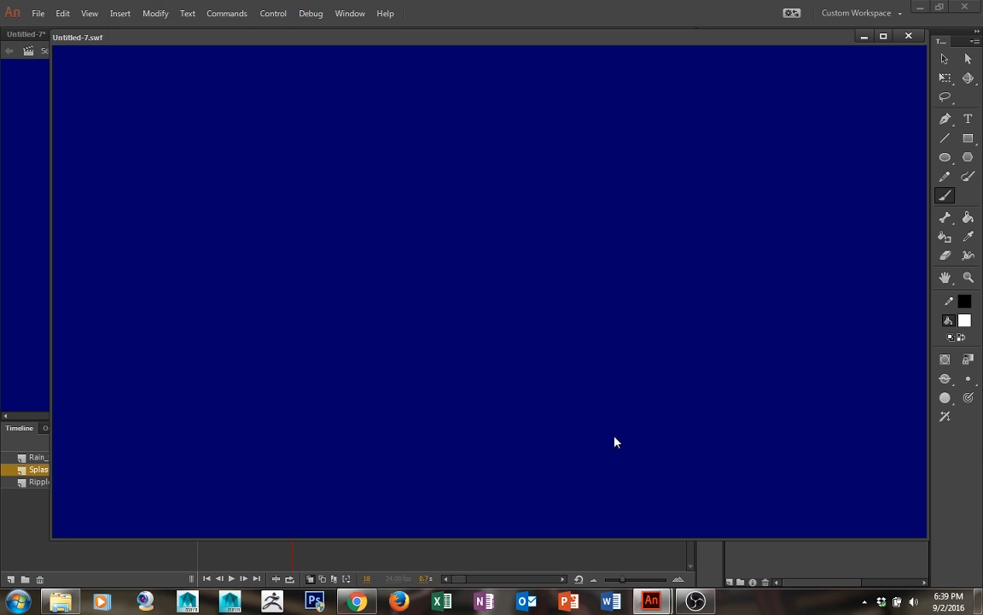
left_click(908, 36)
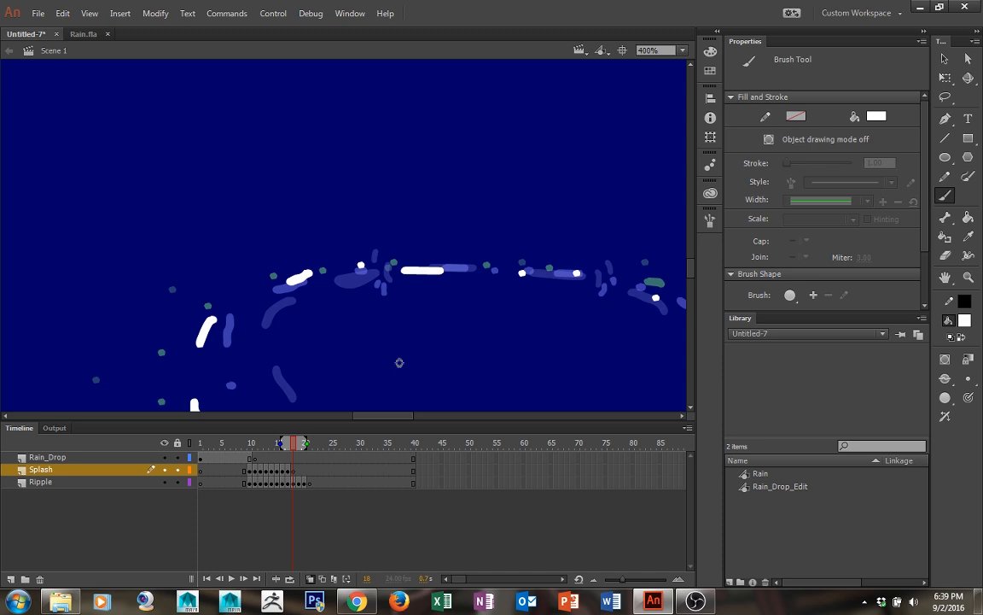
Draw a black-filled vertical post with a rounded lower end on the Splash layer's frame 18, near the stage's left edge
key("ctrl+minus")
key("ctrl+minus")
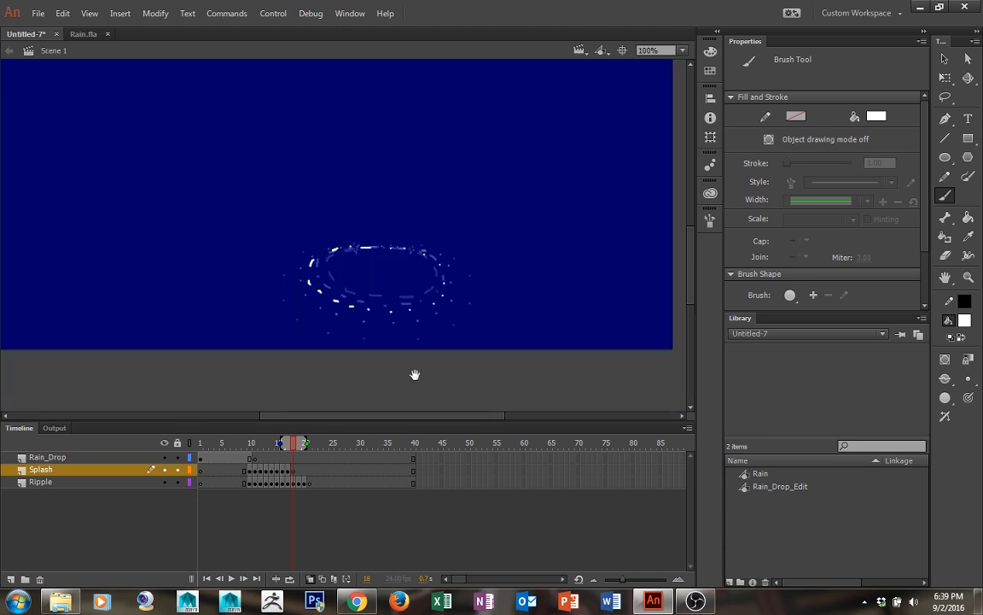
left_click_drag(246, 176, 450, 325)
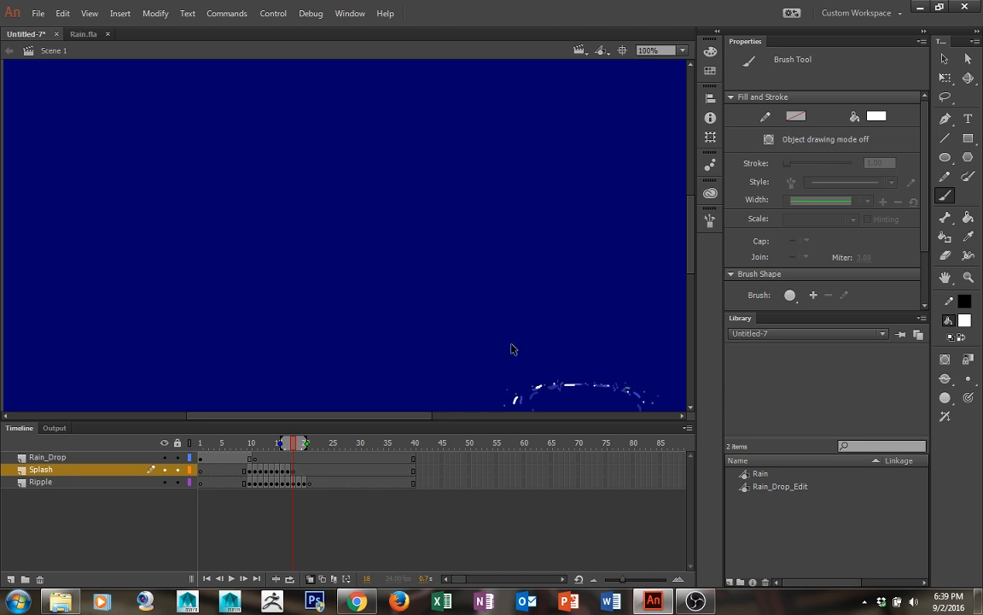
key("ctrl+minus")
left_click_drag(509, 345, 491, 333)
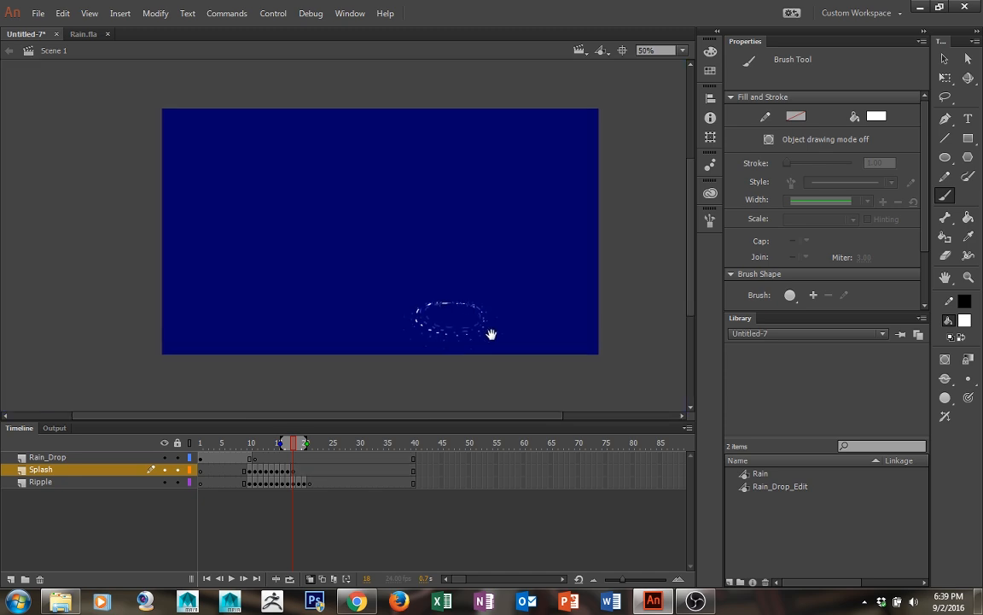
key("v")
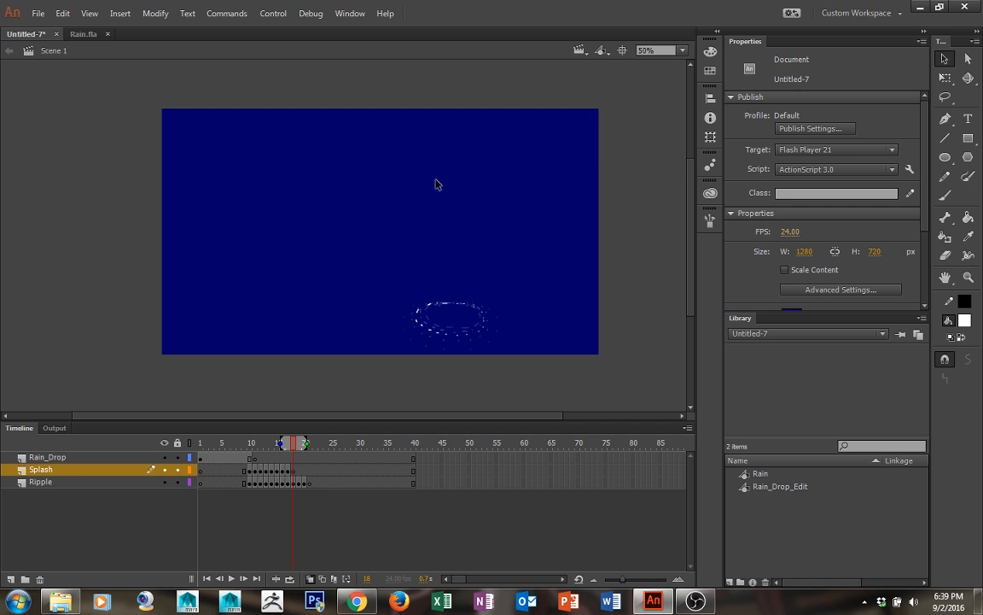
key("ctrl+equal")
left_click_drag(437, 180, 564, 236)
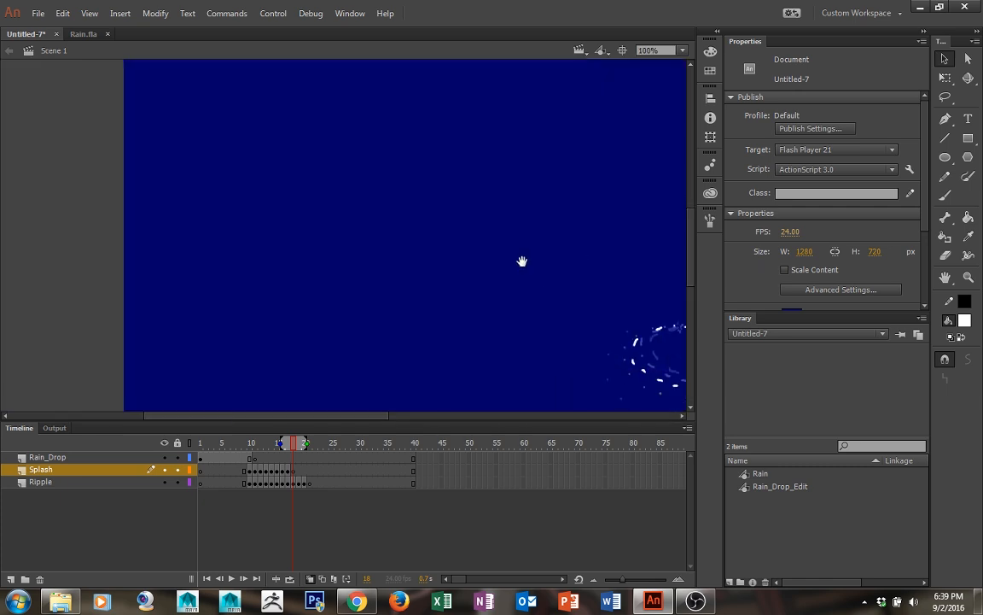
left_click(968, 141)
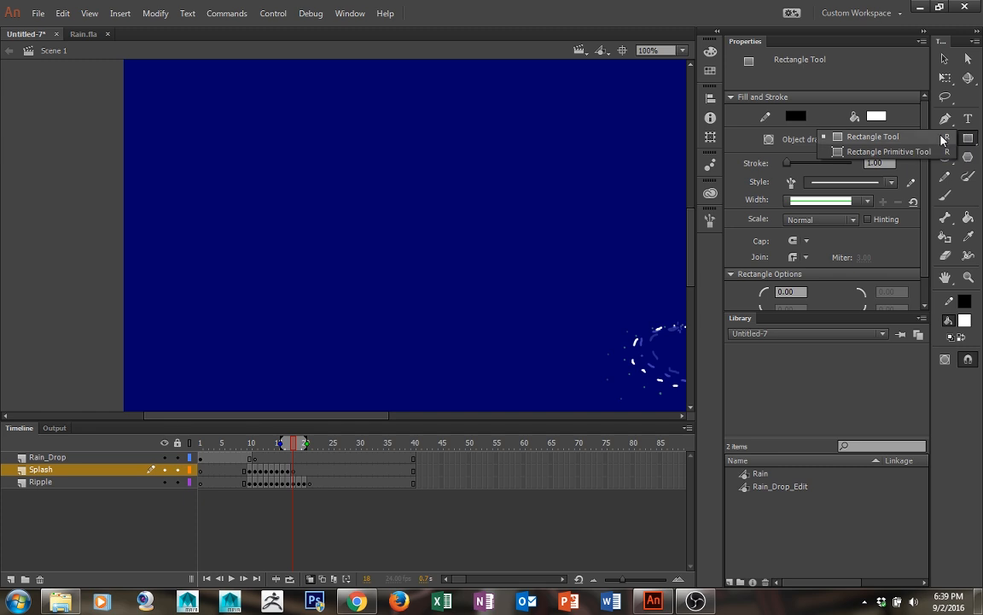
left_click(939, 139)
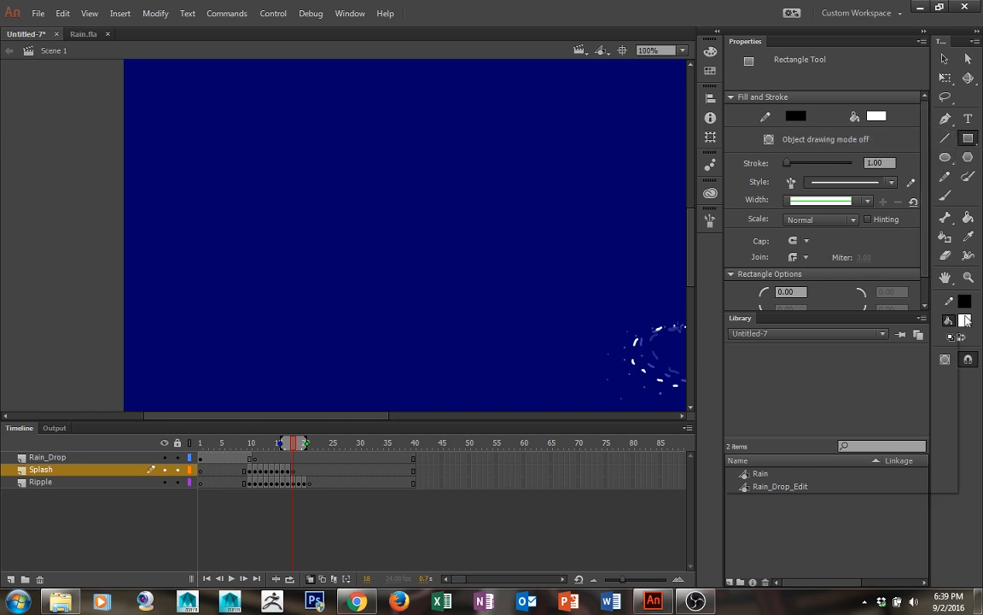
left_click(964, 320)
left_click(762, 368)
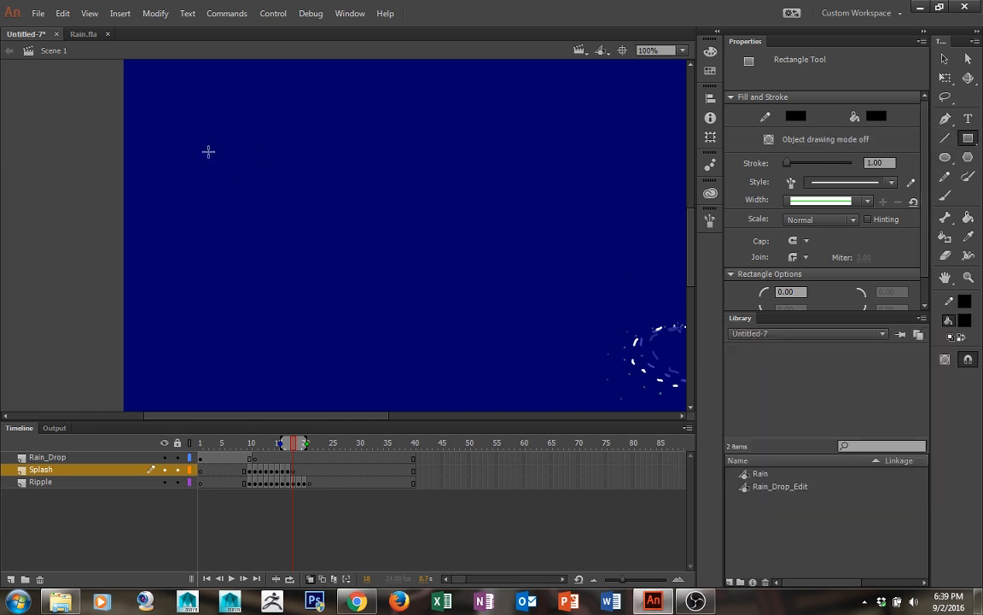
mouse_move(207, 152)
left_mouse_down()
mouse_move(213, 269)
mouse_move(243, 333)
mouse_move(256, 324)
mouse_move(233, 339)
left_mouse_up()
key("v")
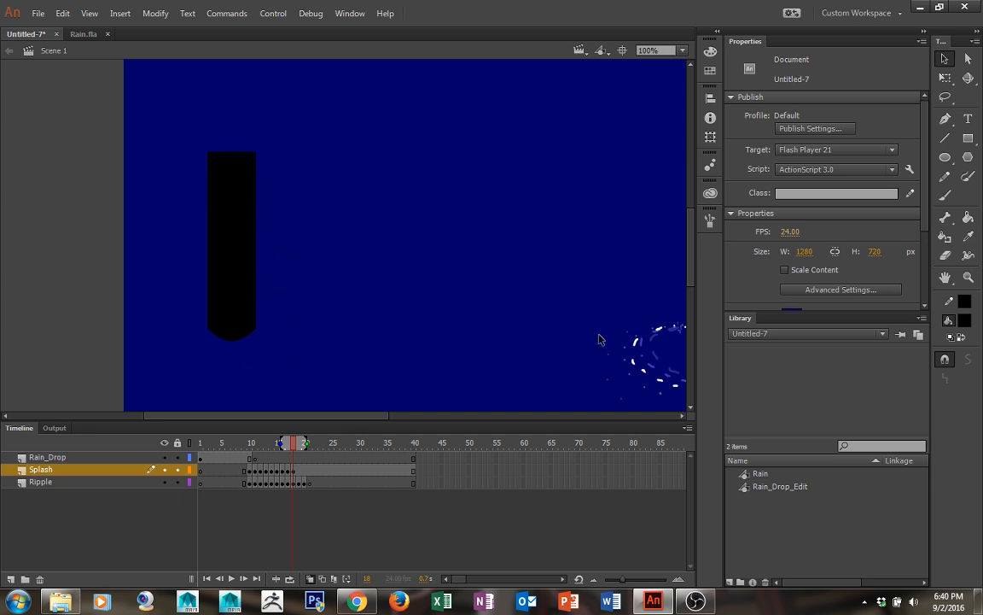
Draw a wide black horizontal bar across the post's top, extending past the stage's left edge, and preview the animation as a test movie
left_click(968, 139)
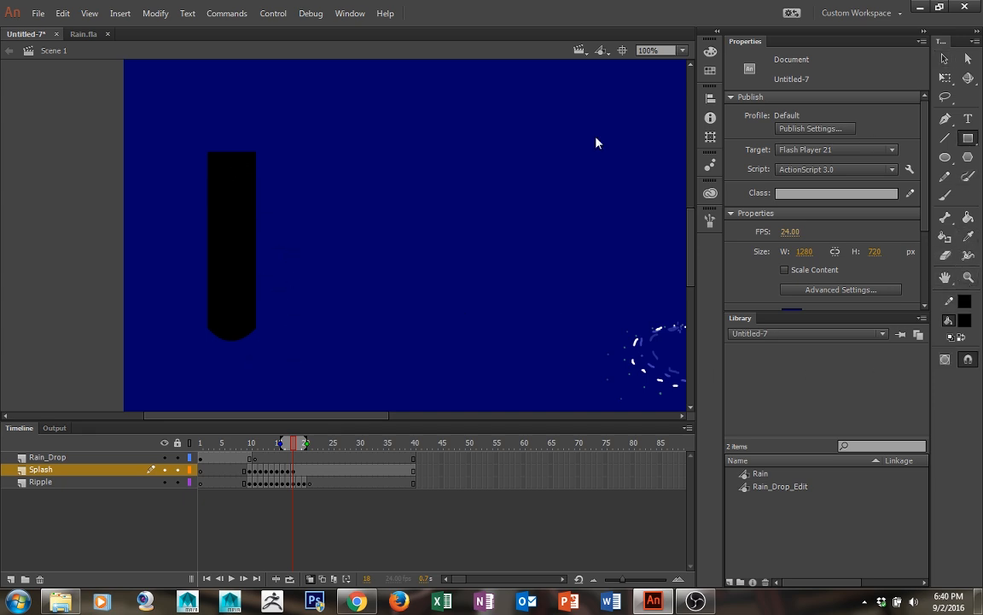
key("space")
left_click_drag(322, 141, 86, 189)
left_click_drag(316, 226, 270, 215)
key("ctrl+z")
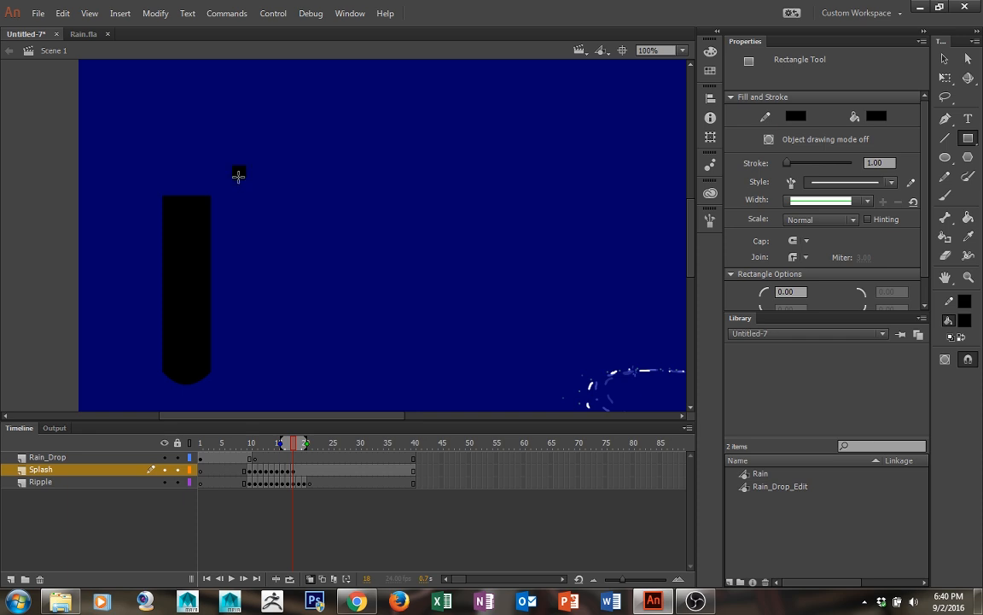
left_click_drag(246, 165, 15, 198)
key("ctrl+z")
left_click_drag(300, 157, 141, 181)
key("ctrl+z")
left_click_drag(319, 172, 50, 196)
left_click_drag(381, 211, 504, 154)
key("ctrl+Return")
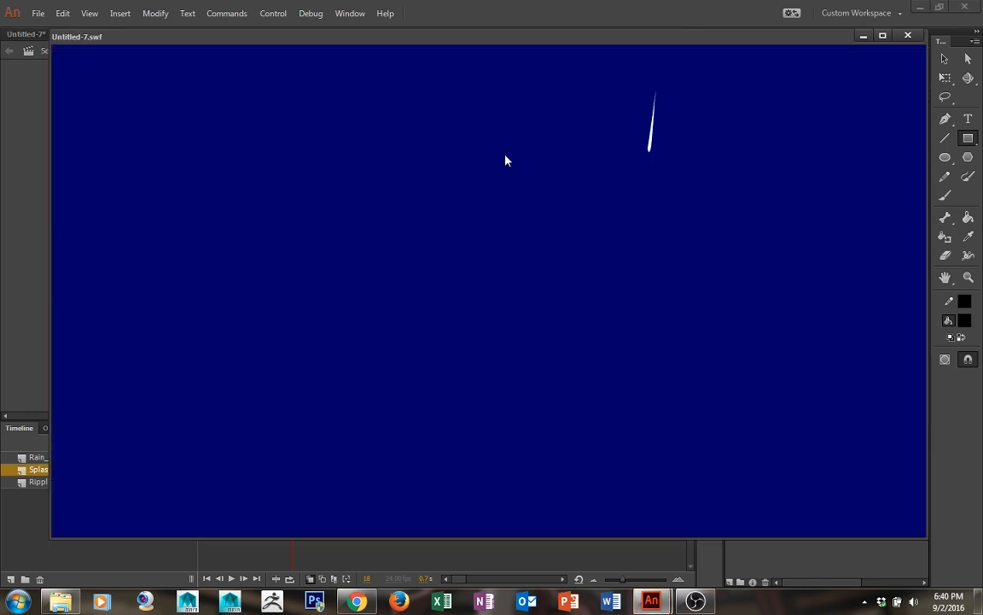
left_click(908, 36)
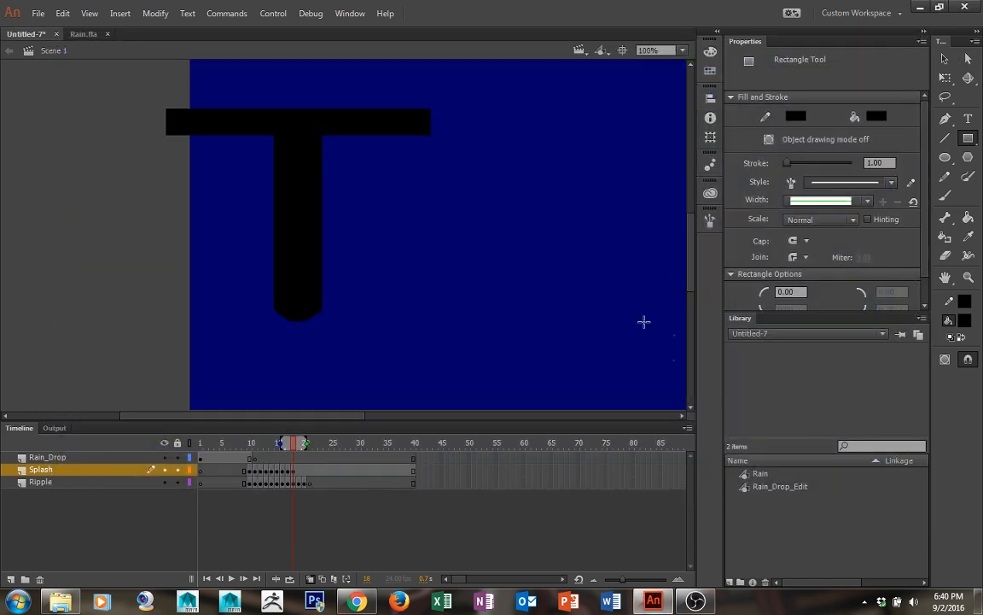
Move the entire black T shape from the Splash layer onto a new layer above it, keeping its position
key("v")
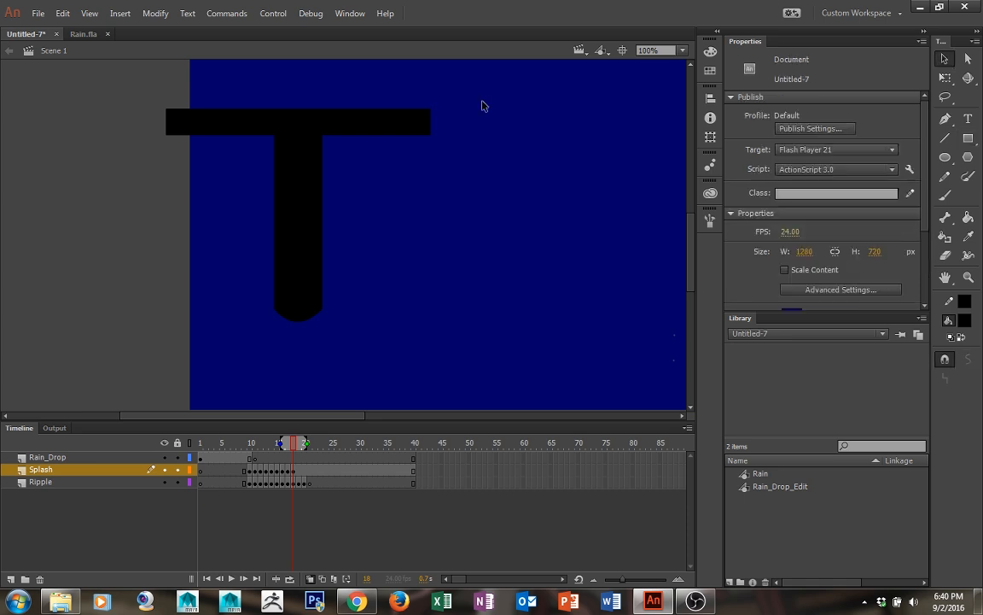
left_click_drag(457, 88, 59, 359)
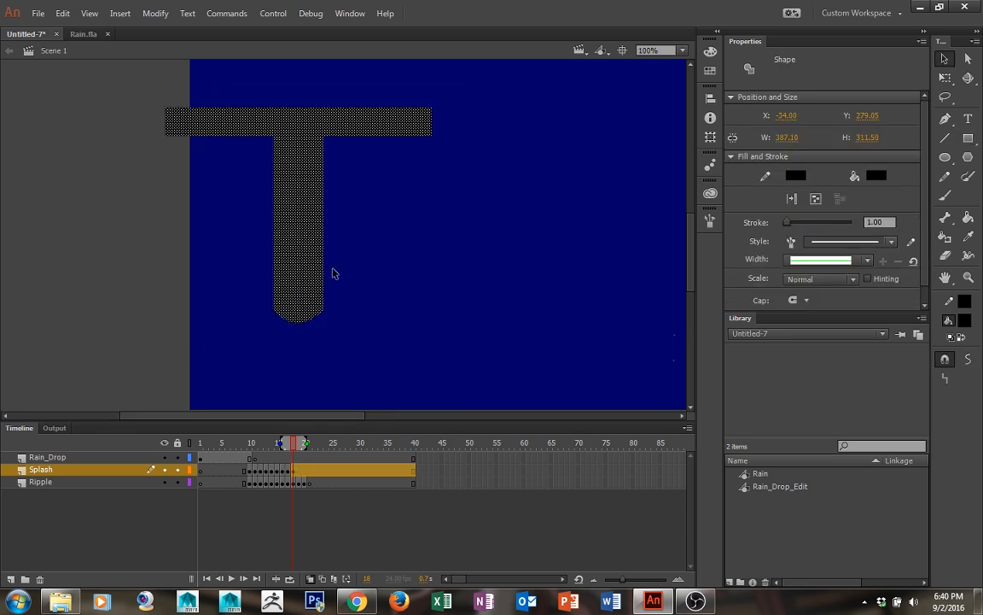
right_click(284, 216)
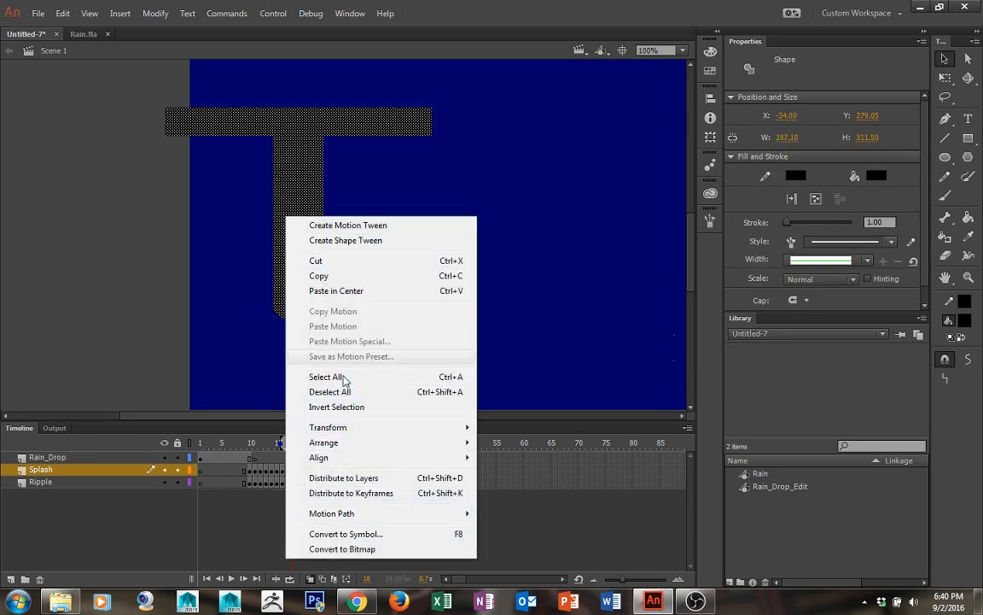
left_click(323, 261)
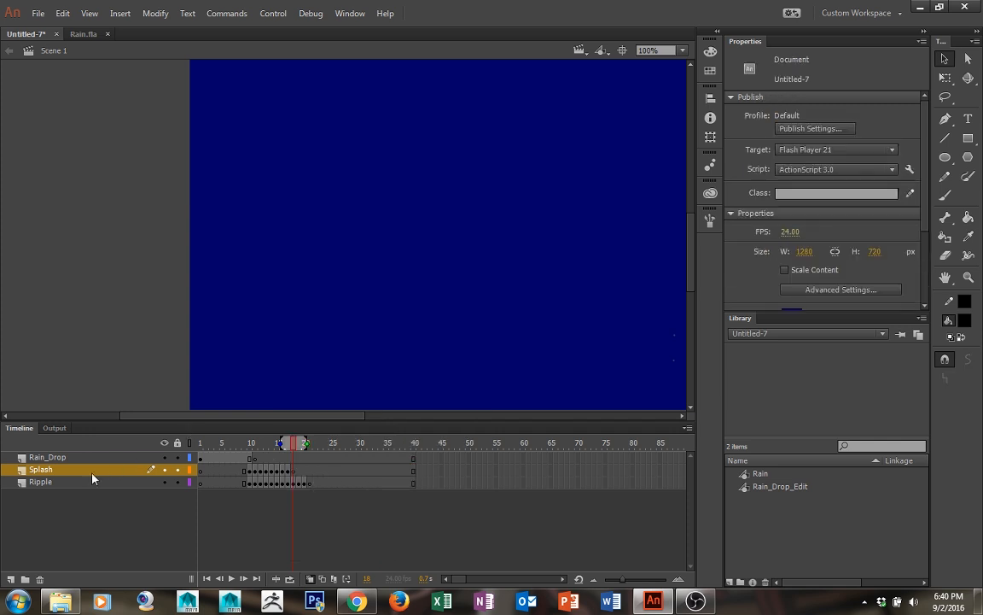
left_click(10, 579)
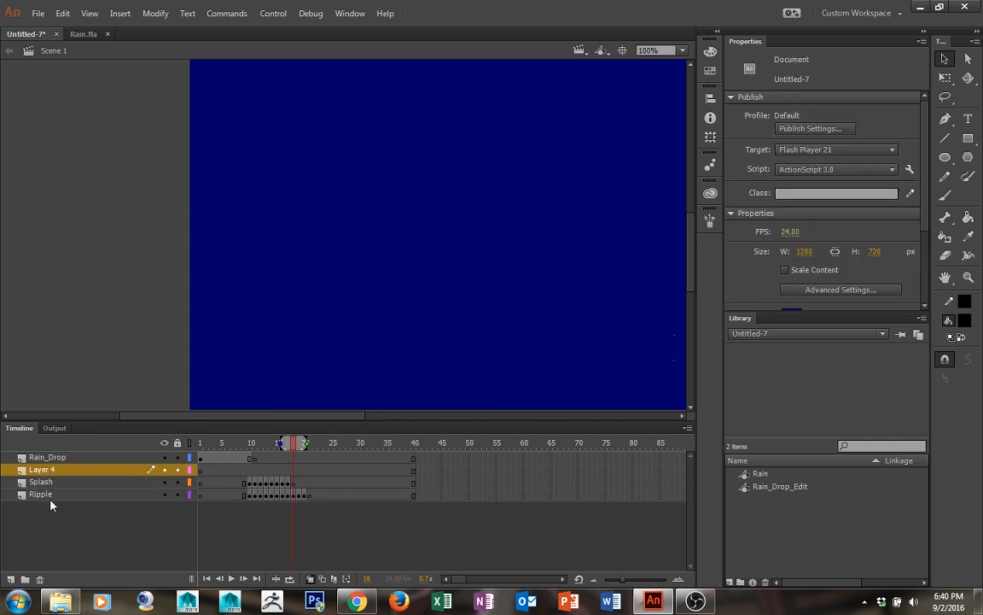
right_click(130, 293)
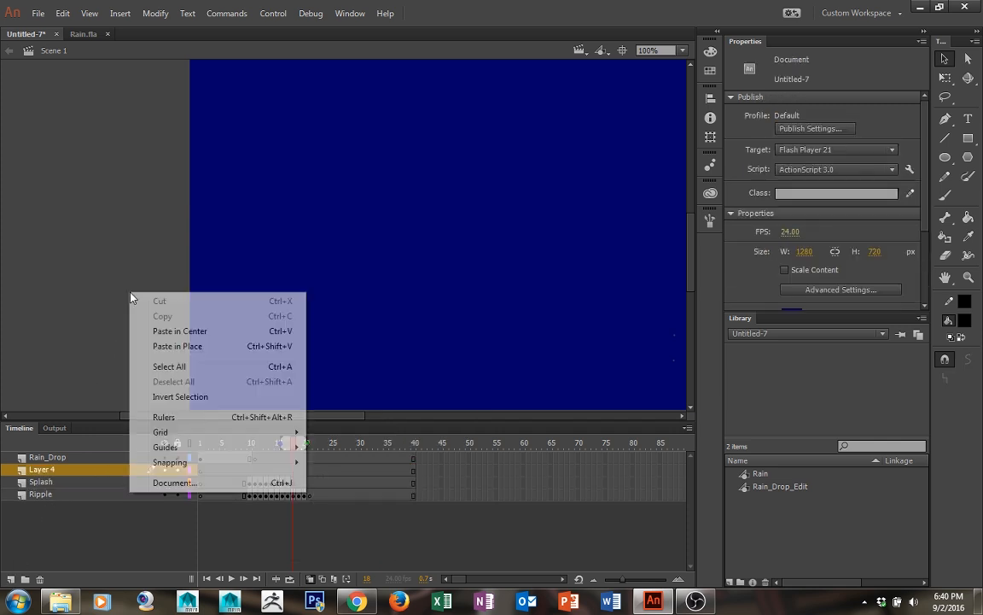
left_click(165, 353)
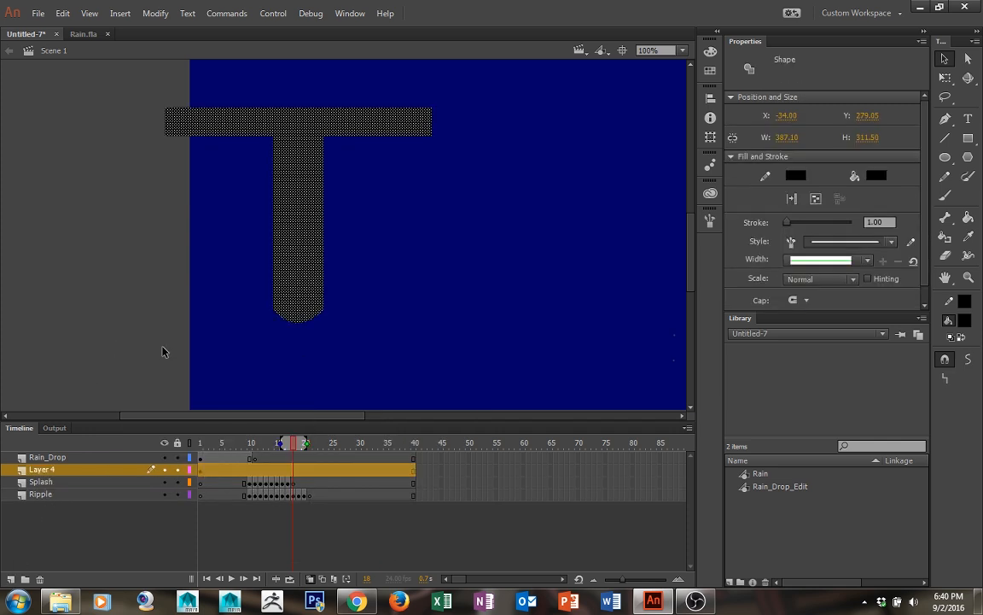
Rename the new layer holding the black T shape as Dock and deselect the shape
double_click(42, 471)
type("Dock")
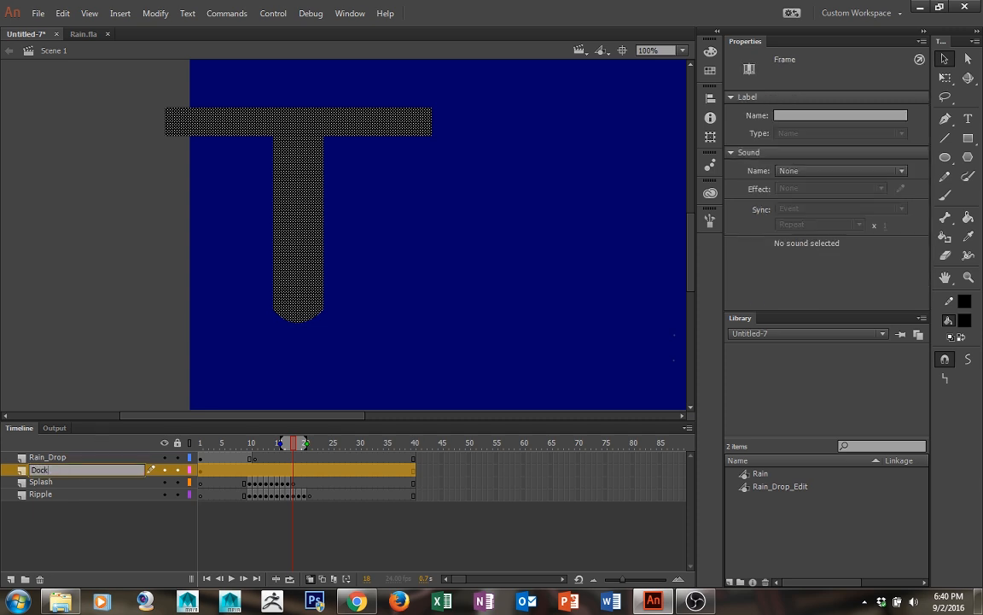
key("Return")
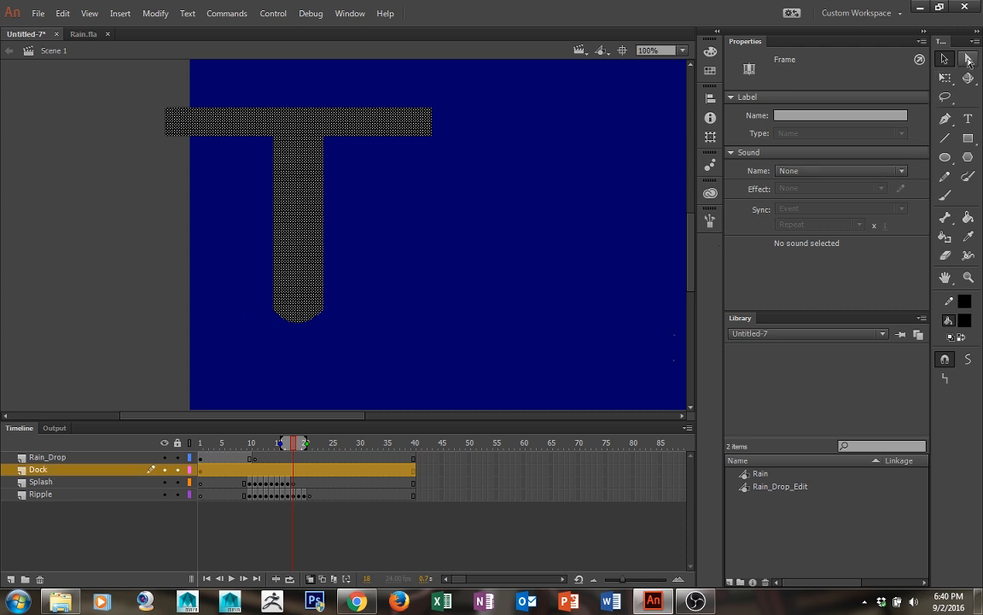
left_click(474, 290)
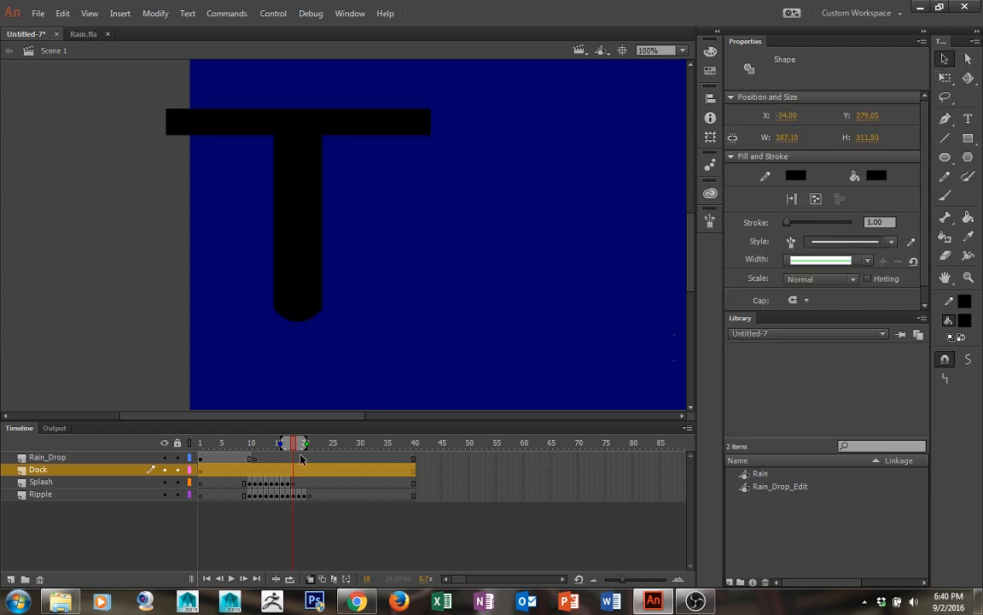
Add a layer above Dock and name it Dock_Ripple
left_click_drag(295, 444, 312, 449)
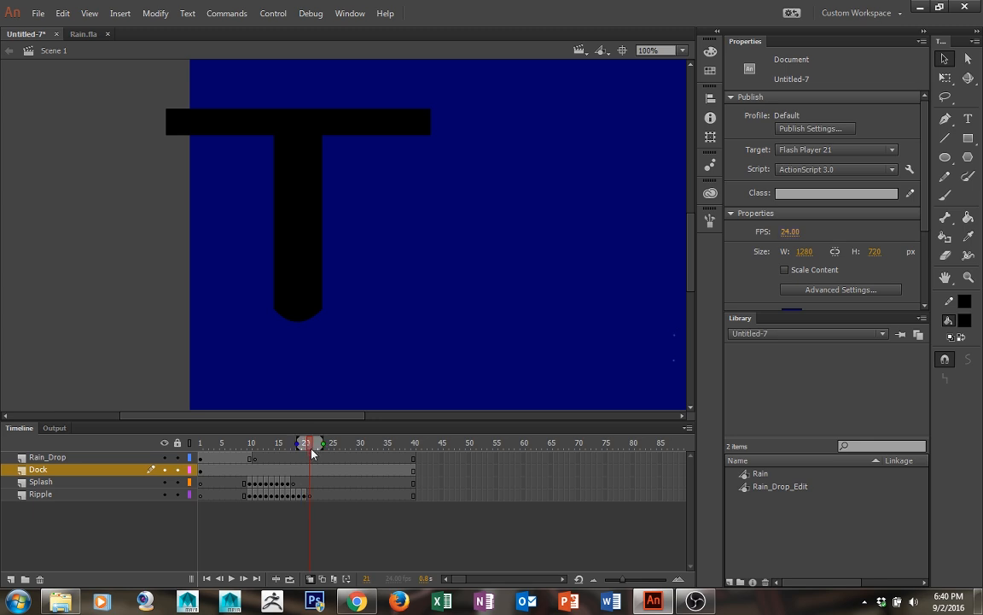
left_click(313, 445)
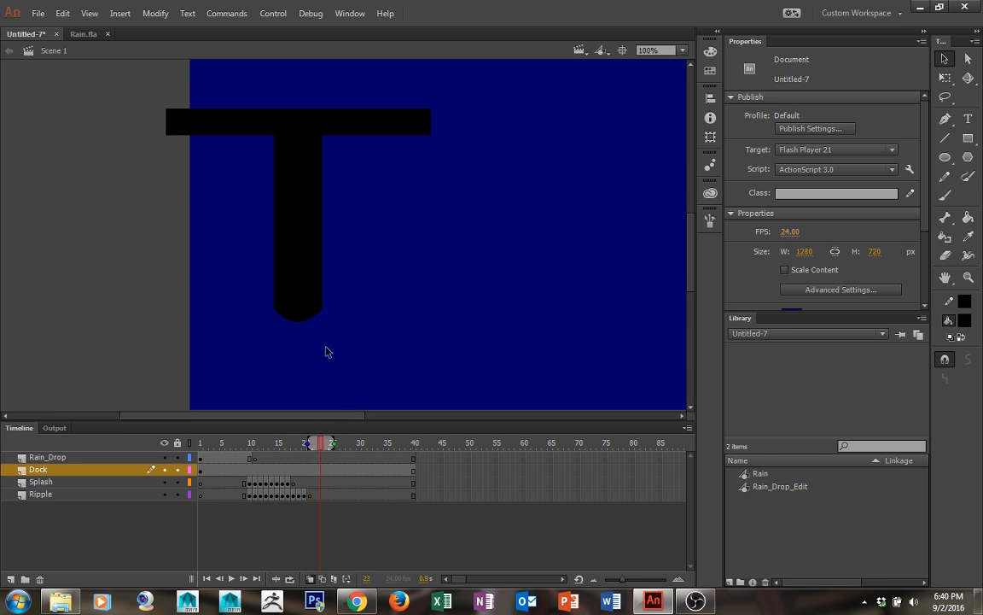
key("b")
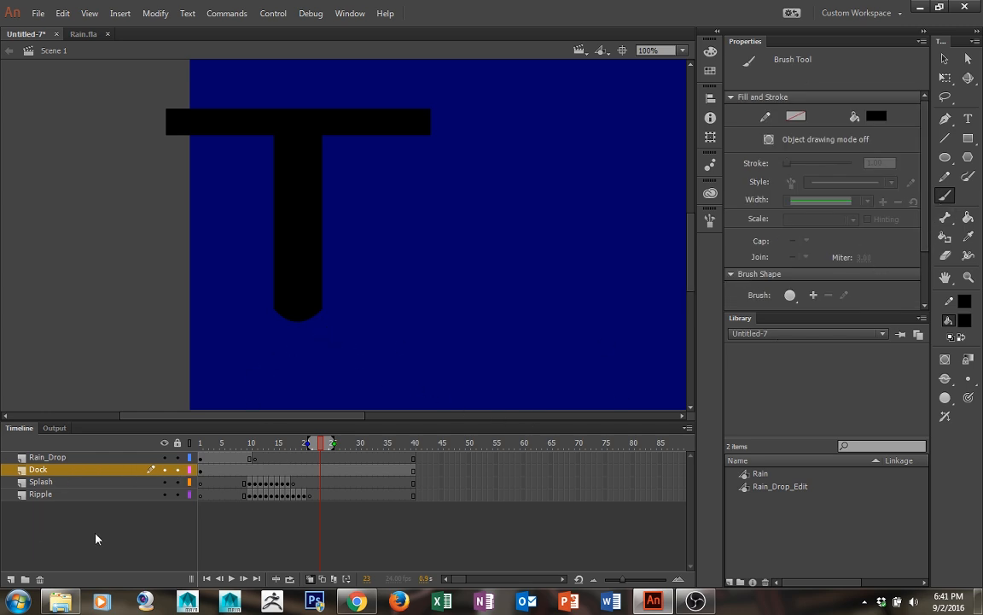
left_click(7, 580)
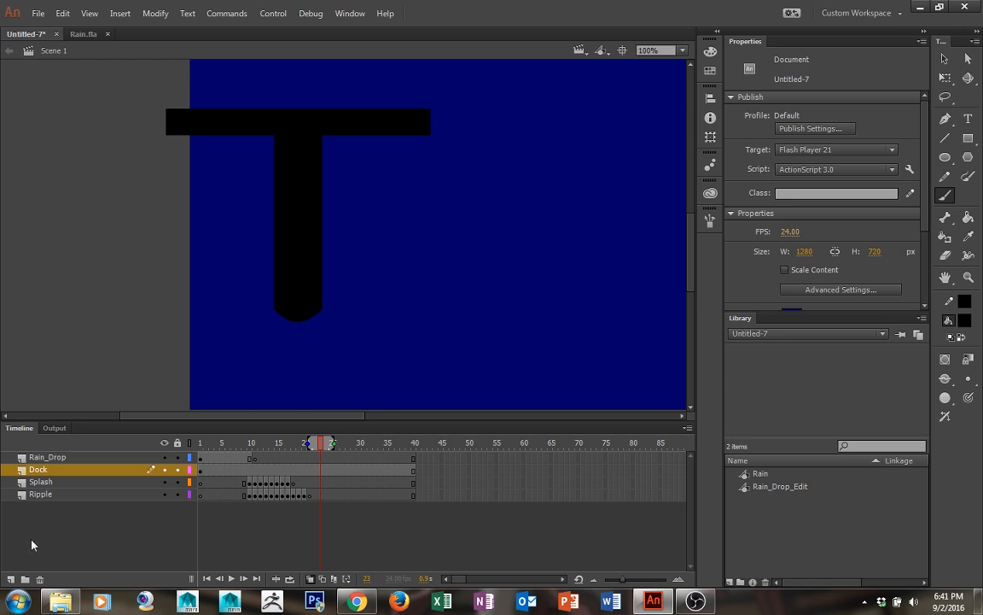
left_click(11, 579)
double_click(43, 469)
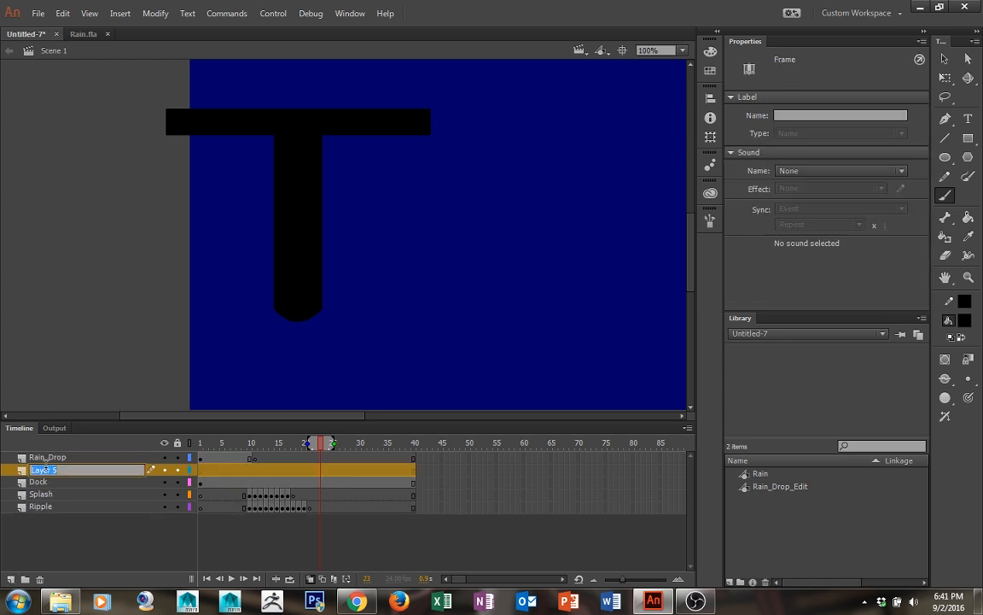
type("Ripple")
key("Return")
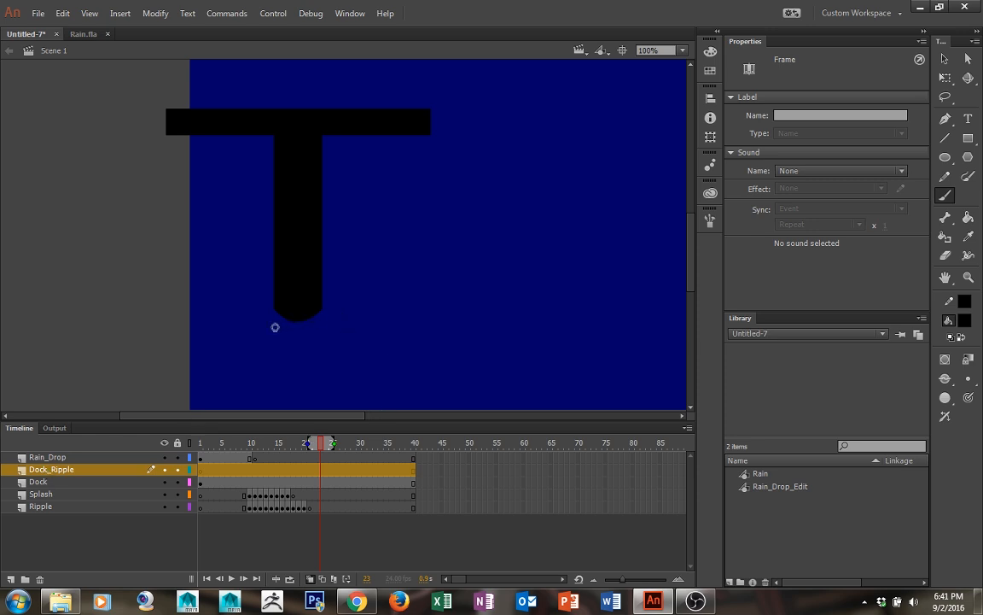
Add a blank keyframe at frame 22 of Dock_Ripple and paint a short, thin white curve beside the post's rounded lower end
left_click_drag(275, 327, 295, 332)
key("ctrl+z")
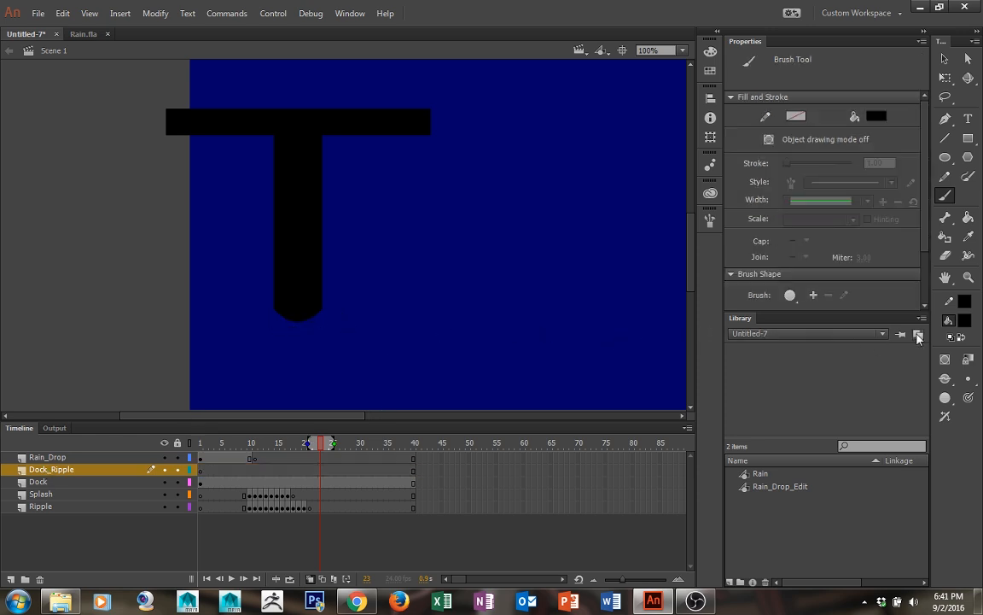
left_click(963, 321)
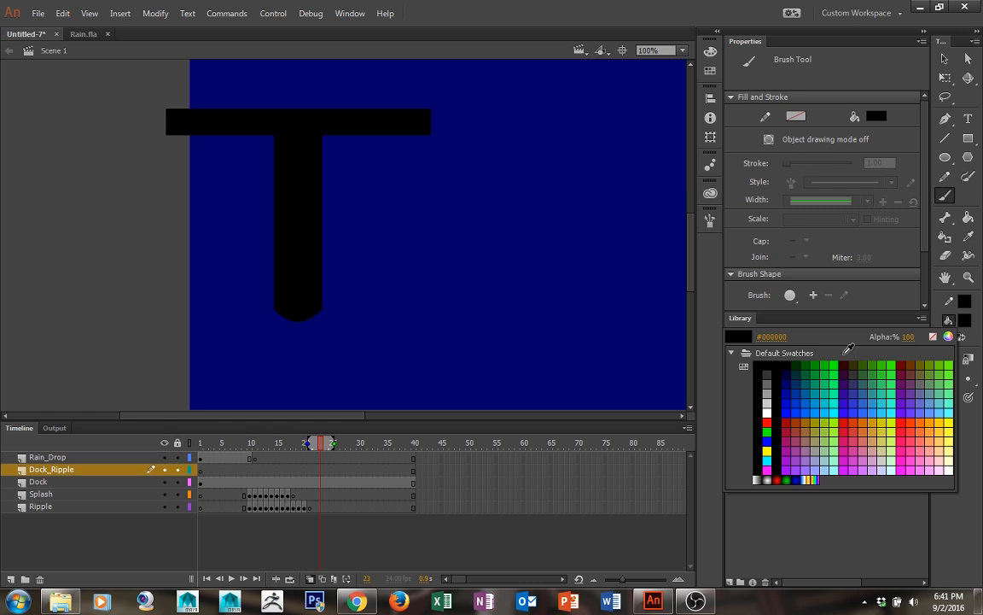
left_click(767, 412)
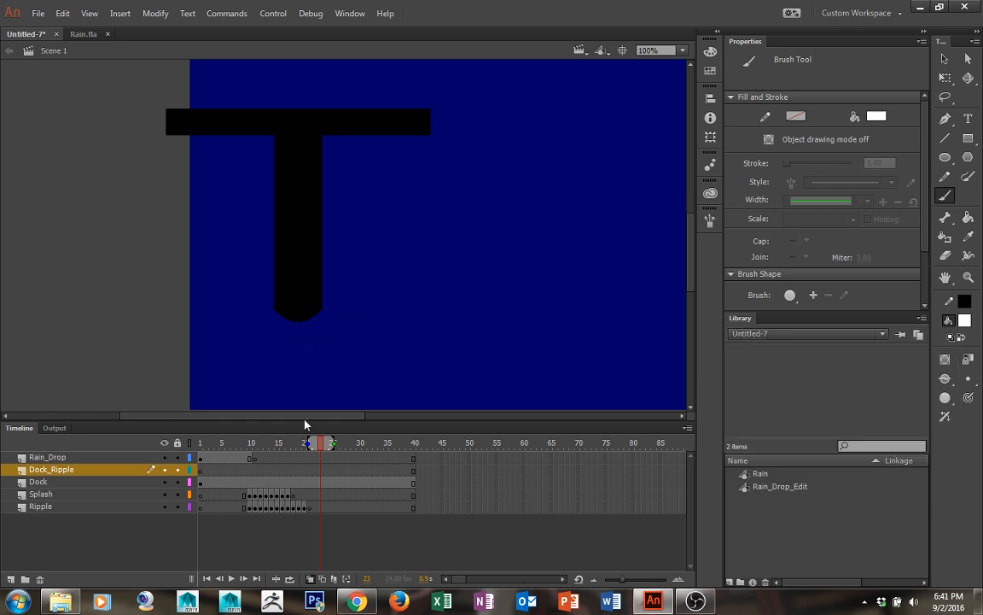
left_click_drag(298, 470, 317, 476)
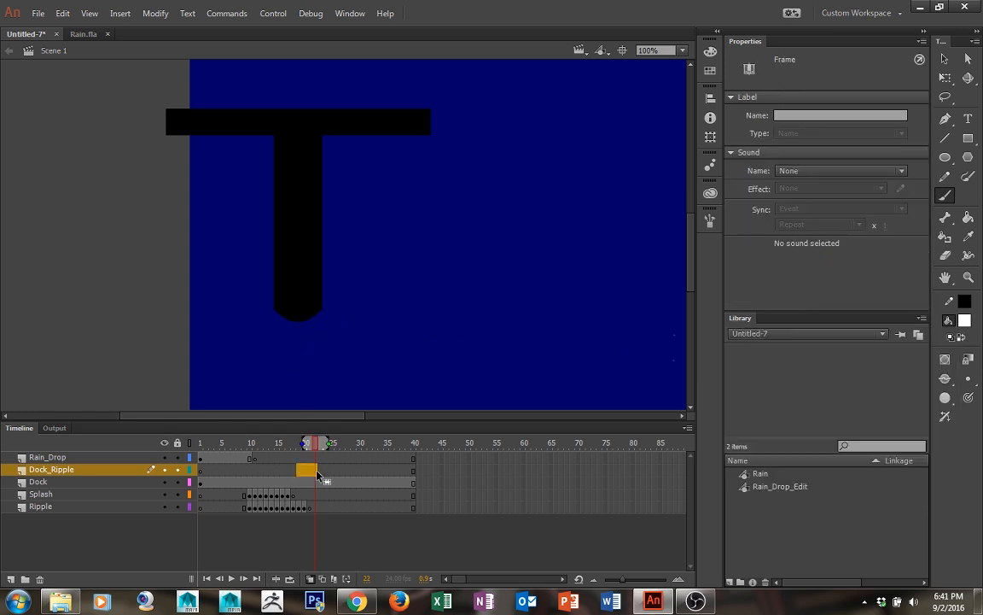
left_click(317, 471)
left_click(968, 378)
left_click(936, 392)
left_click_drag(331, 309, 318, 321)
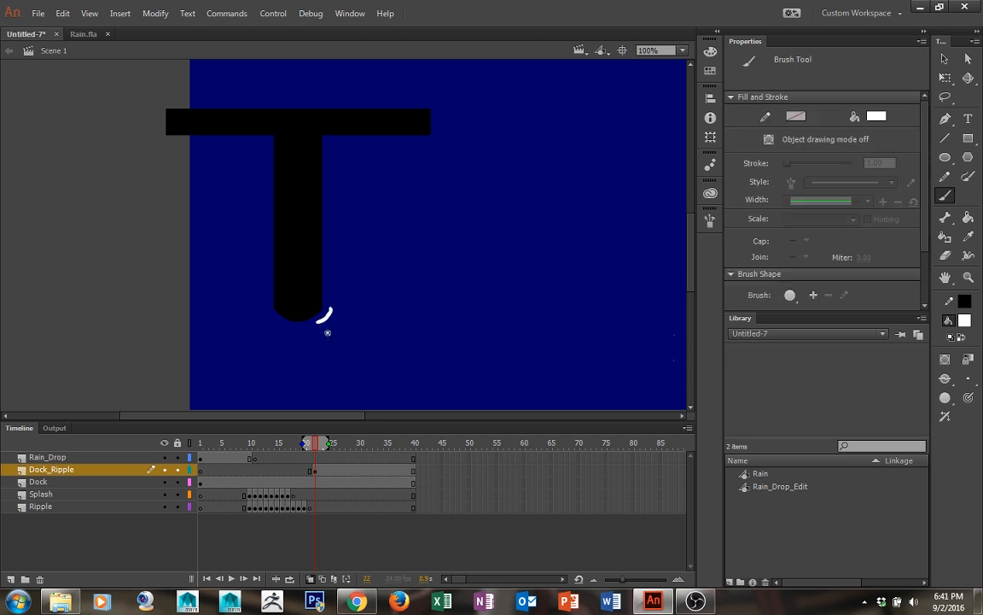
Add blank keyframes at frames 23 and 24 of Dock_Ripple, painting a broken white curve on each, progressively farther from the post's rounded end
key("F7")
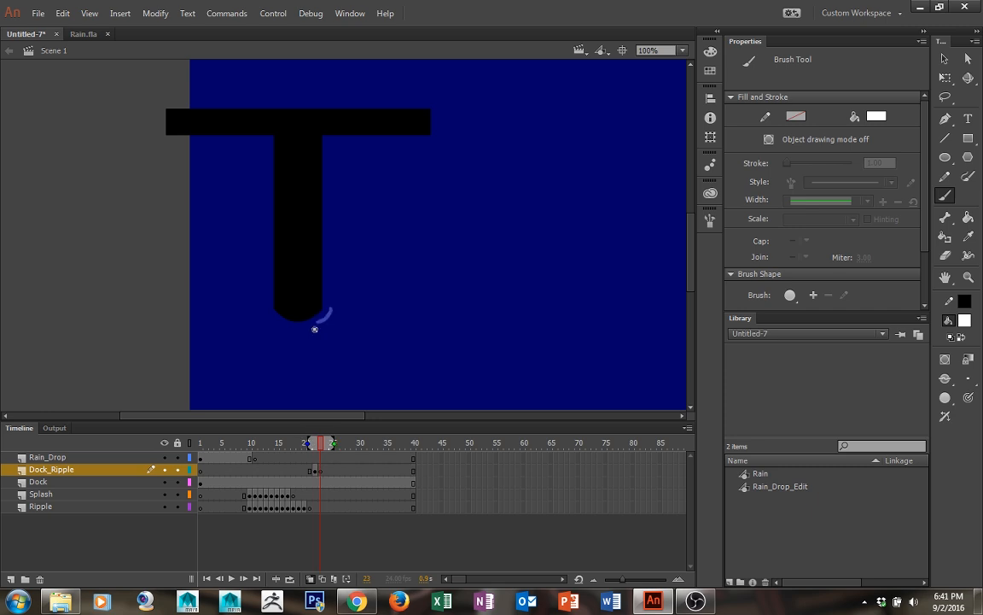
mouse_move(314, 332)
left_mouse_down()
mouse_move(331, 327)
mouse_move(339, 309)
left_mouse_up()
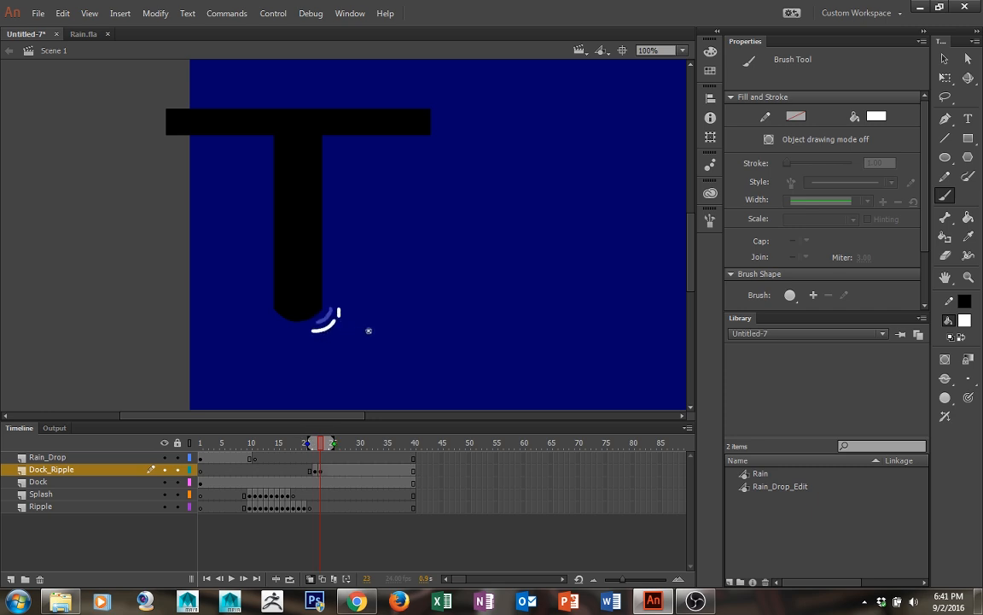
key("F7")
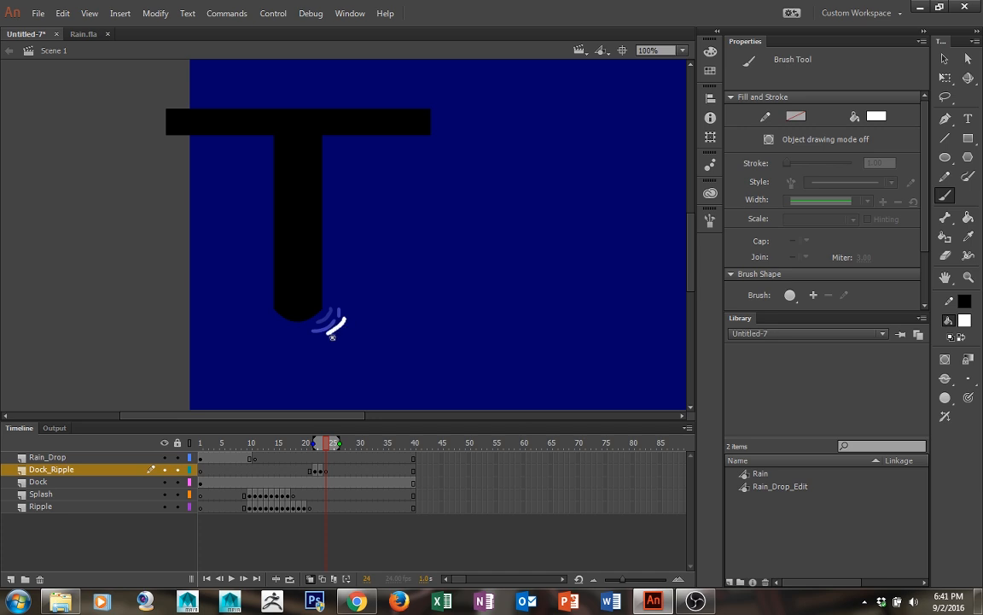
left_click_drag(326, 332, 343, 321)
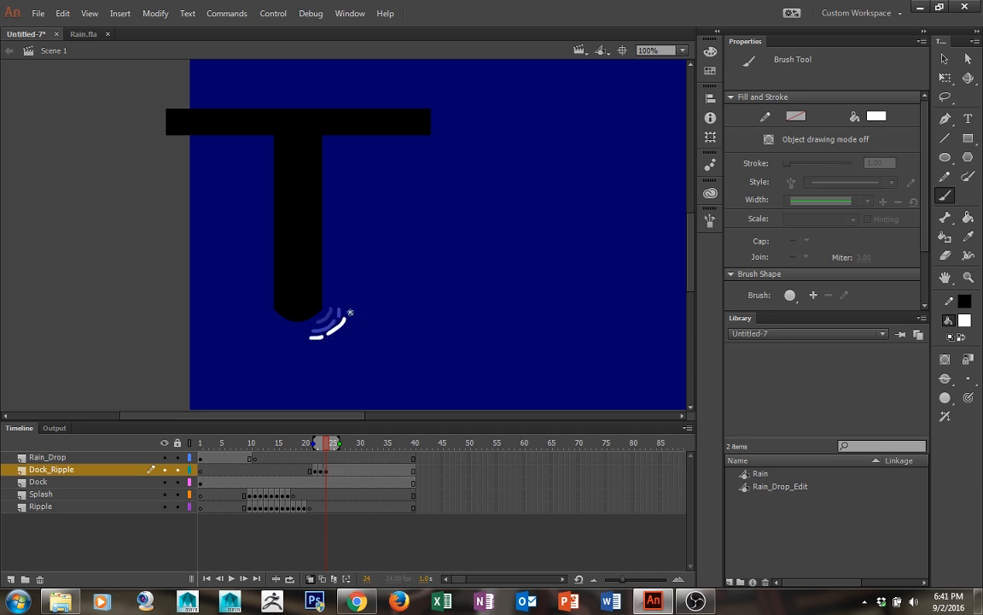
Add a blank keyframe at frame 25 and paint one continuous white curve just outside the frame 24 ripple, redoing the stroke once
key("F7")
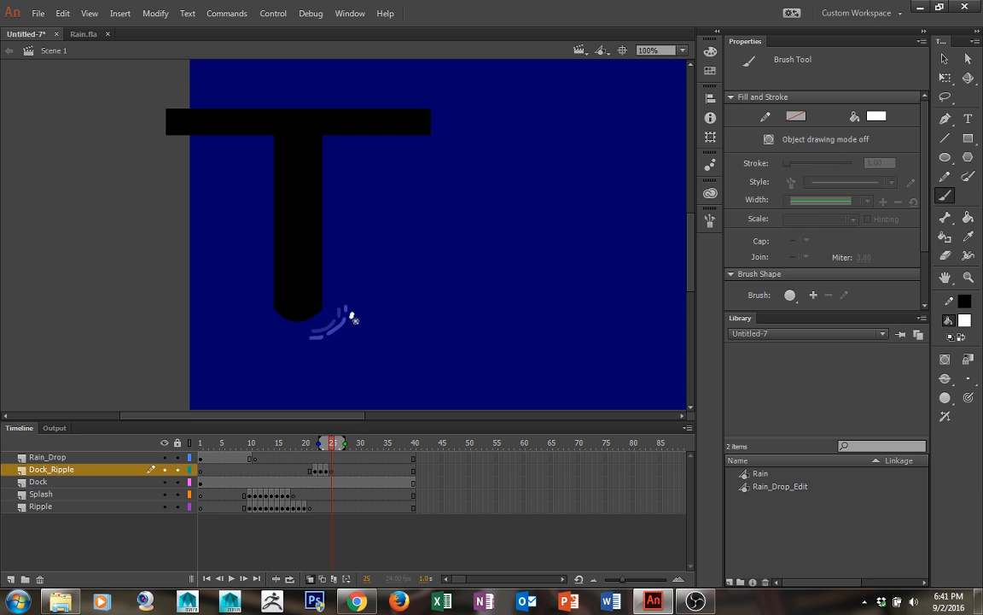
left_click_drag(343, 339, 330, 340)
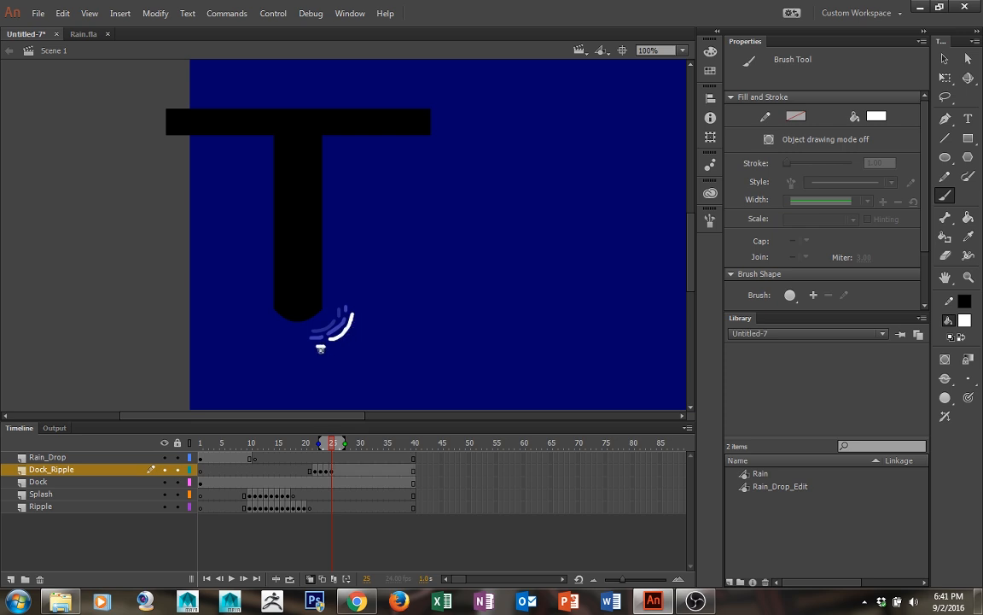
key("ctrl+z")
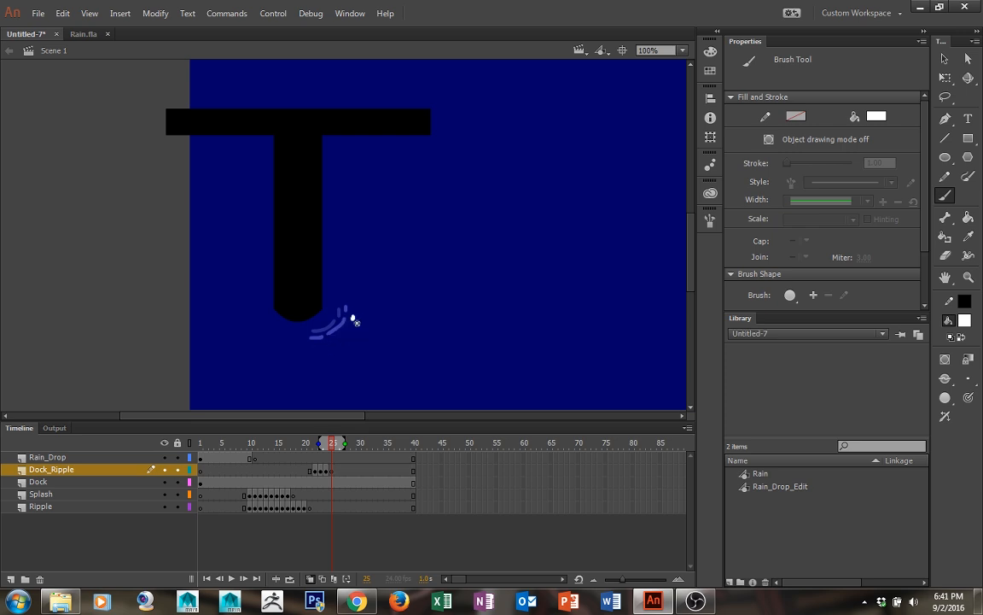
left_click_drag(349, 337, 321, 347)
Add a blank keyframe at frame 26 and paint a dashed white curve outside the frame 25 ripple
key("F7")
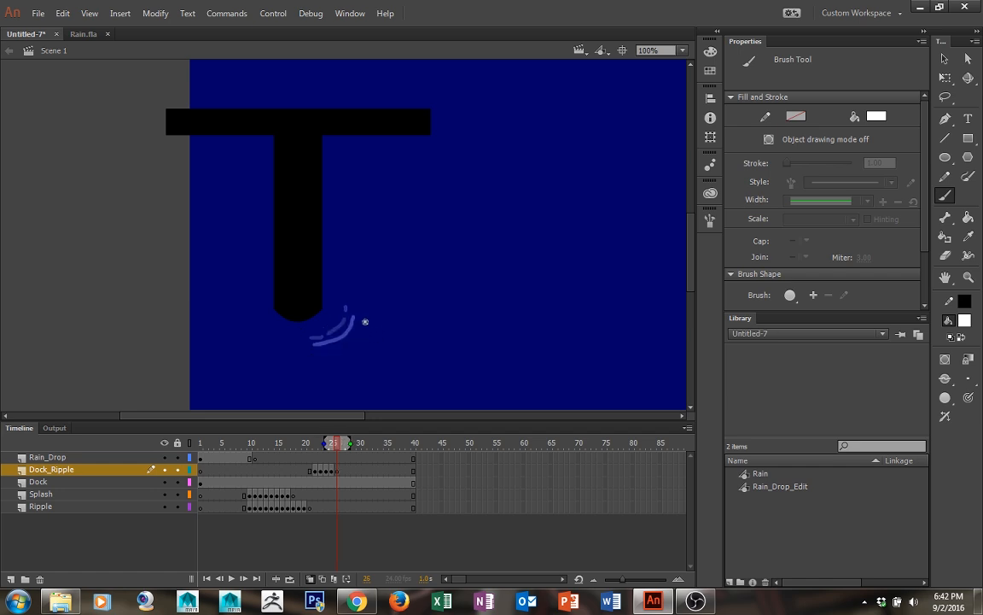
left_click_drag(352, 343, 340, 351)
mouse_move(365, 319)
left_mouse_down()
mouse_move(341, 352)
mouse_move(313, 353)
left_mouse_up()
Add a blank keyframe at frame 27 and paint a wider arc of short white dashes and dots outside the frame 26 ripple
key("F7")
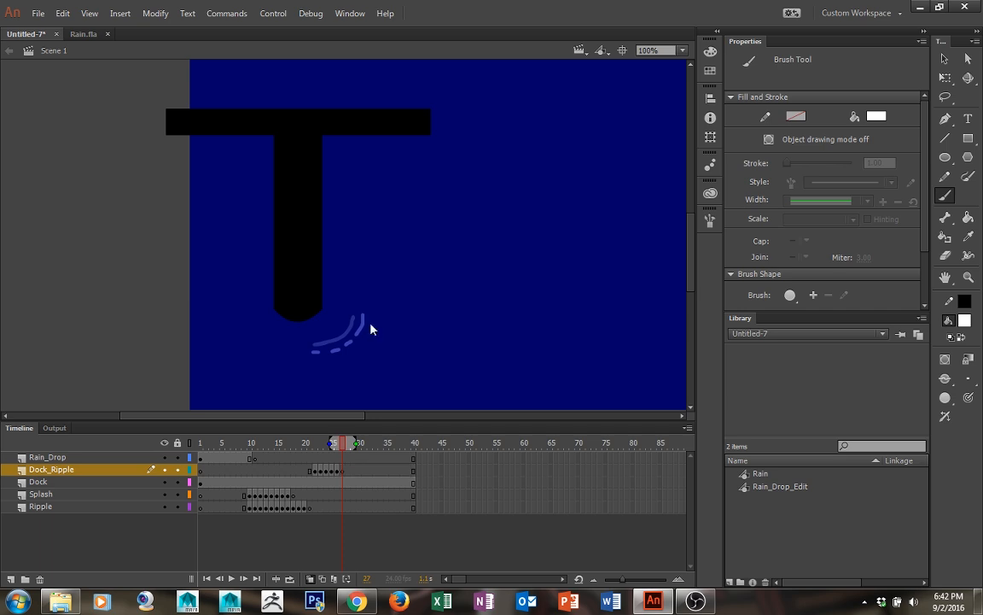
left_click(371, 337)
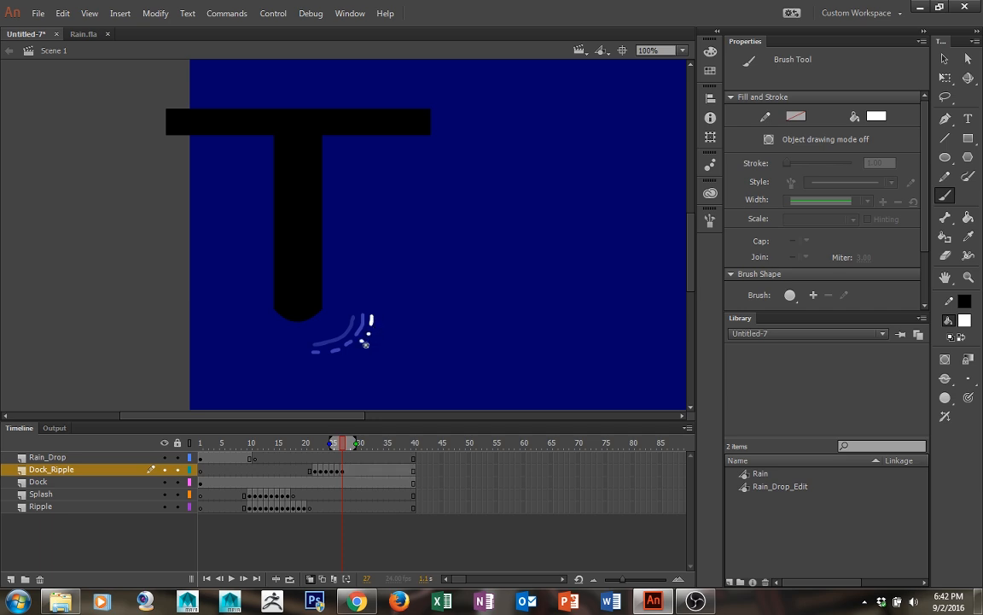
key("ctrl+z")
left_click_drag(367, 348, 330, 366)
left_click(342, 363)
Paint an arc of two short dashes and small white dots on a new blank keyframe at frame 28, outside the frame 27 ripple
key("period")
left_click_drag(312, 378, 354, 374)
key("ctrl+z")
key("ctrl+z")
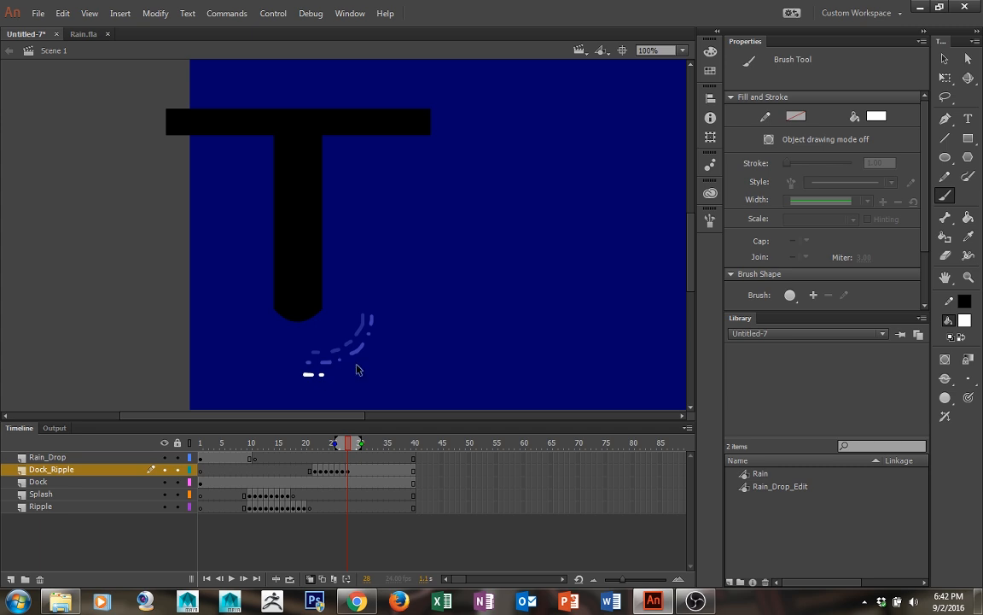
left_click(348, 368)
left_click(369, 347)
left_click(382, 321)
Add a blank keyframe at frame 29 and paint five spaced white dots outside the frame 28 arc, undoing the first set of dots
key("F7")
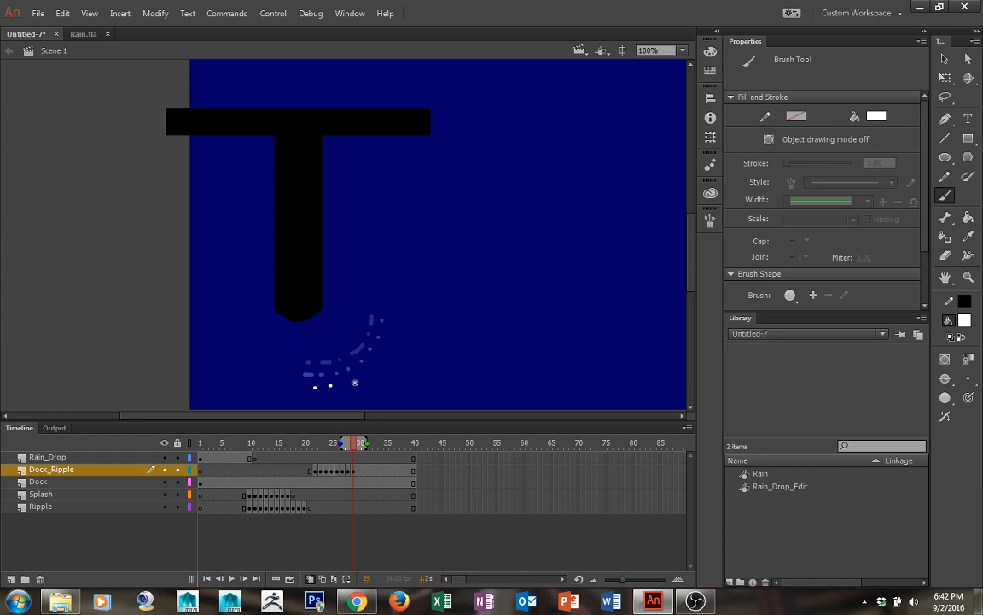
left_click(315, 389)
left_click(358, 377)
left_click(373, 364)
key("ctrl+z")
key("ctrl+z")
key("ctrl+z")
key("ctrl+z")
key("ctrl+z")
key("ctrl+z")
left_click(394, 321)
Paint four widely spaced white dots on a new blank keyframe at frame 30 and test the movie
key("F7")
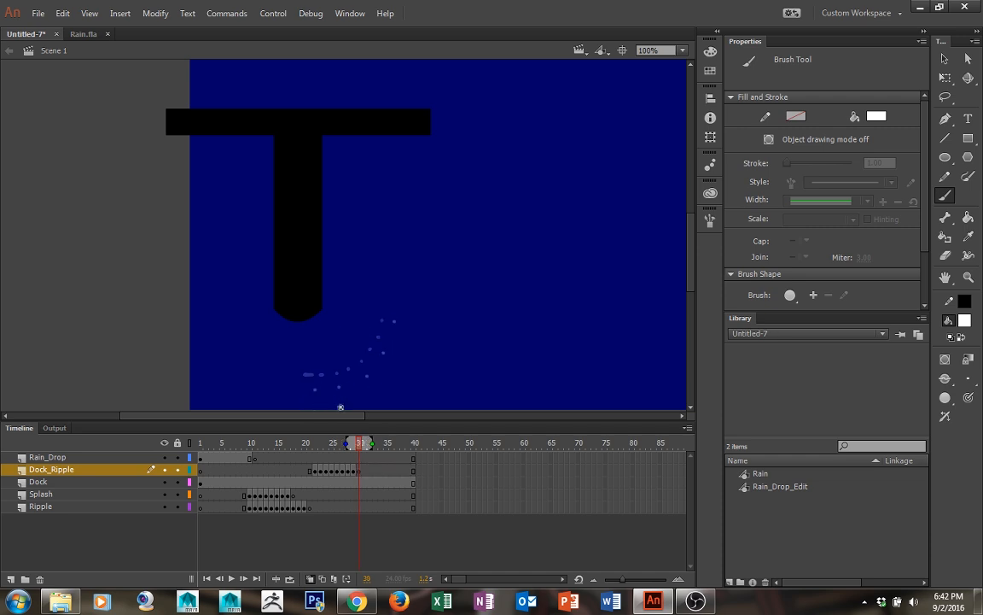
left_click(309, 403)
key("ctrl+z")
left_click(304, 404)
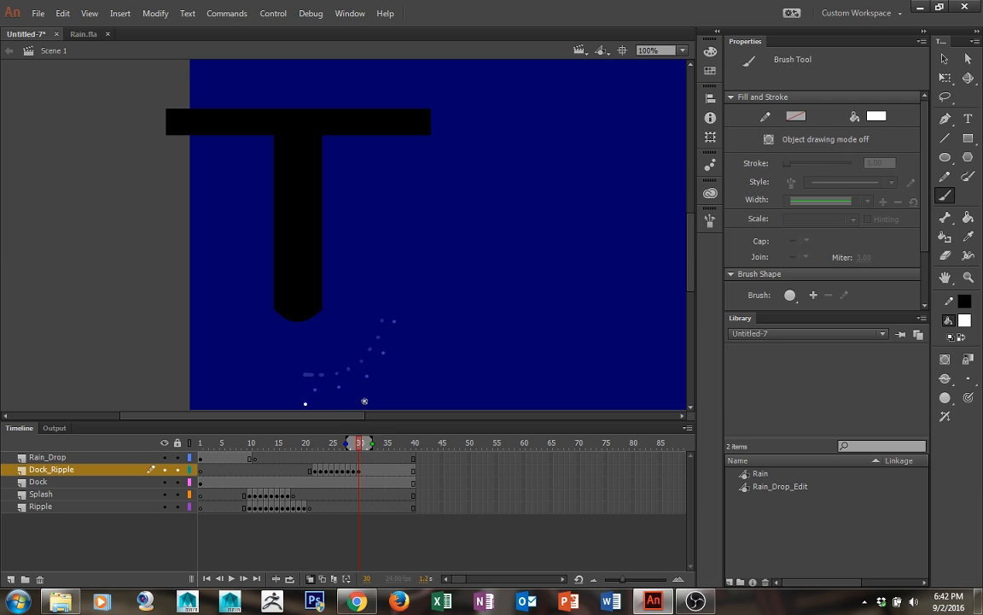
left_click(400, 368)
key("ctrl+Return")
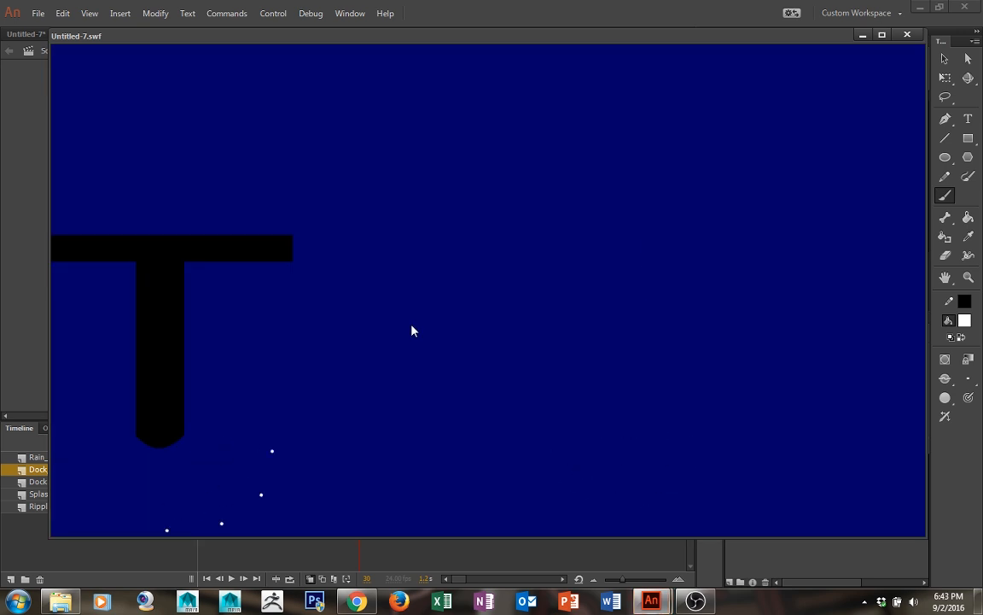
left_click(906, 35)
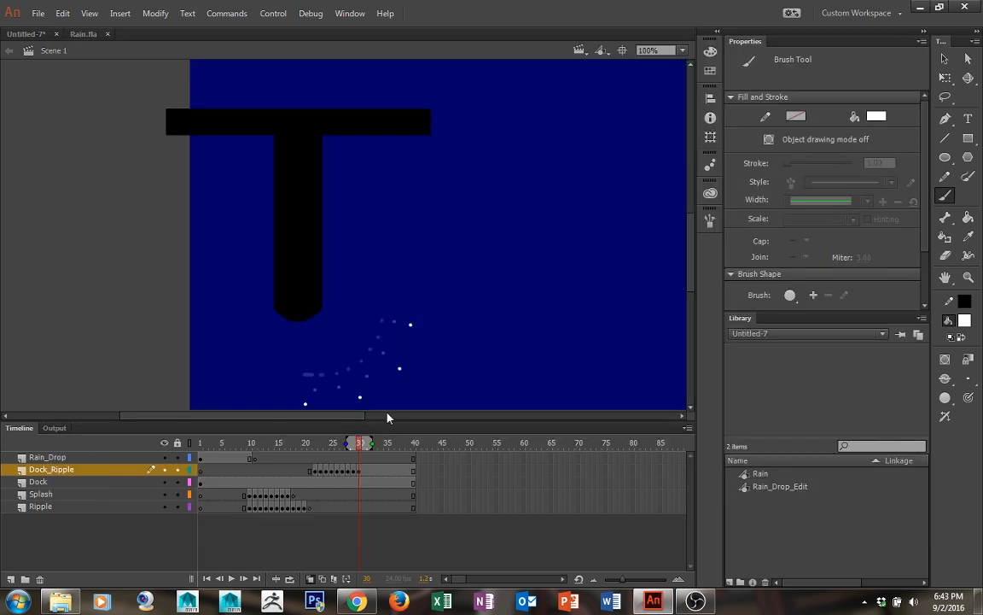
Move the frame 23 ripple of Dock_Ripple slightly up and left, closer to the post's rounded end
key("v")
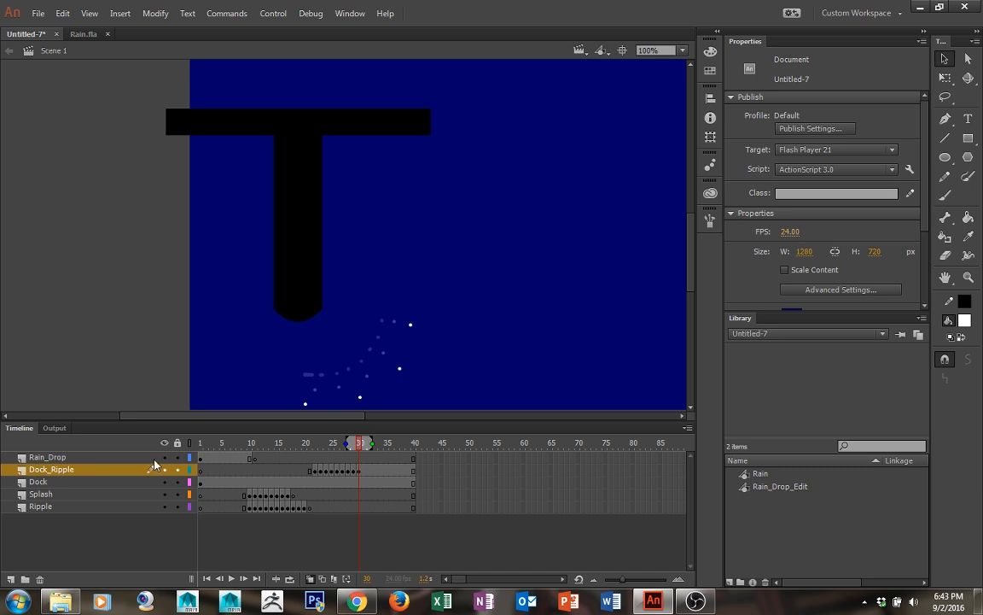
left_click(320, 470)
left_click(340, 328)
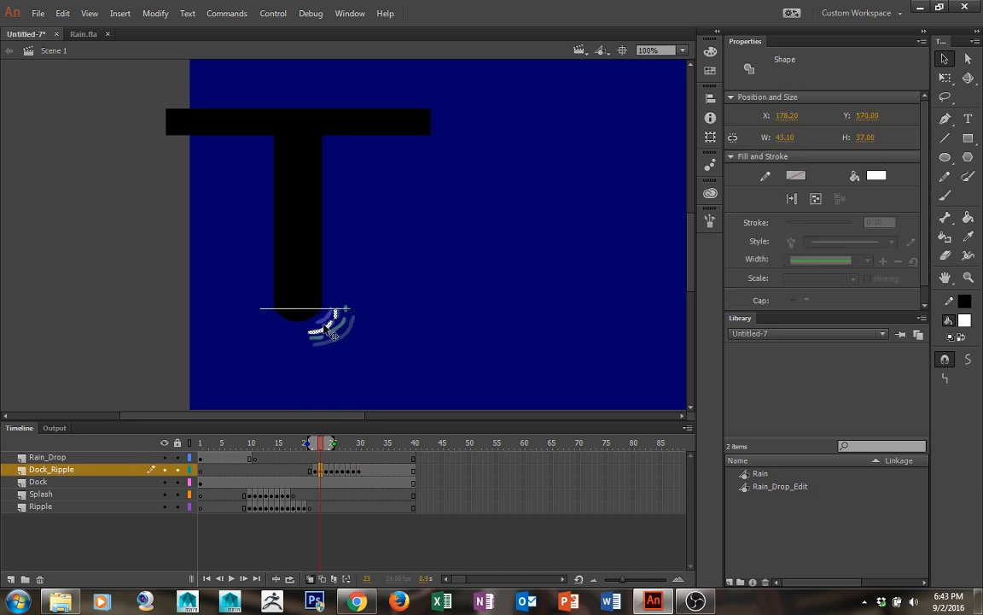
left_click_drag(333, 332, 325, 323)
Nudge the frame 24 ripple left and slightly up, closer to the post
left_click(327, 472)
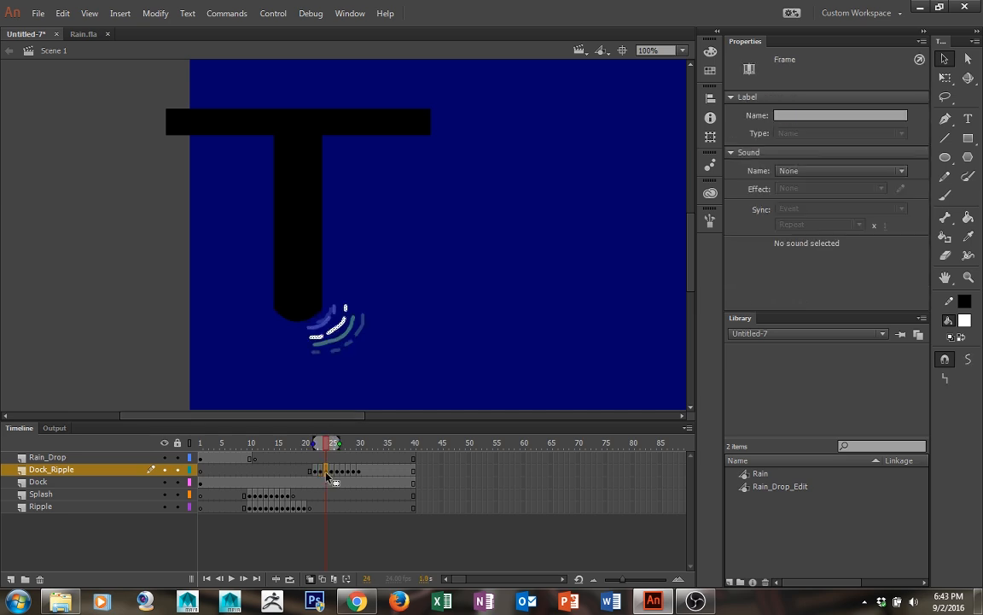
key("Left")
key("Left")
key("Left")
key("Left")
key("Left")
key("Up")
key("Left")
key("Left")
Nudge the continuous curve at frame 25 up and left until it sits just outside the frame 24 ripple
left_click(331, 472)
key("Left")
key("Left")
key("Up")
key("Up")
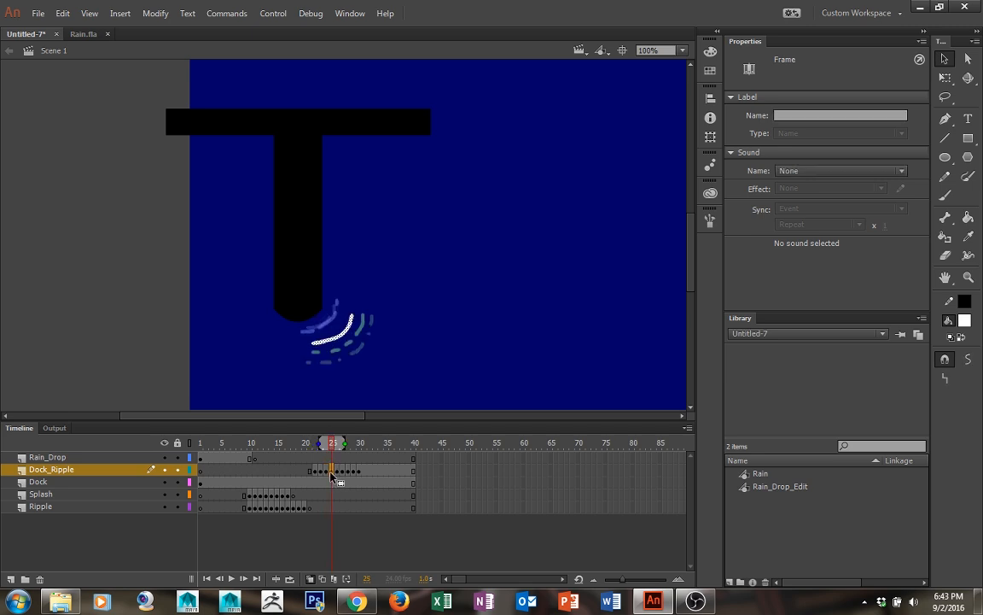
key("Left")
key("Left")
key("Up")
key("Up")
key("Left")
key("Left")
key("Up")
key("Up")
key("Left")
key("Left")
key("Up")
key("Up")
key("Left")
key("Left")
key("Up")
key("Up")
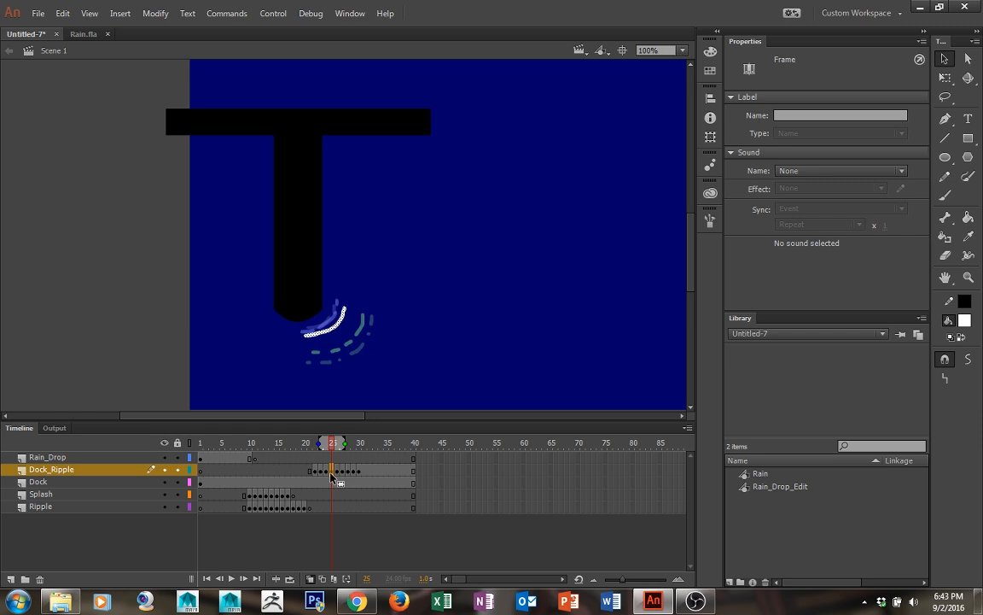
key("Left")
key("Up")
key("Up")
key("Left")
key("Left")
key("Up")
key("Left")
key("Right")
key("Right")
key("Down")
Nudge the dashed ripple at frame 26 up and left until it sits just outside the frame 25 curve
left_click(337, 471)
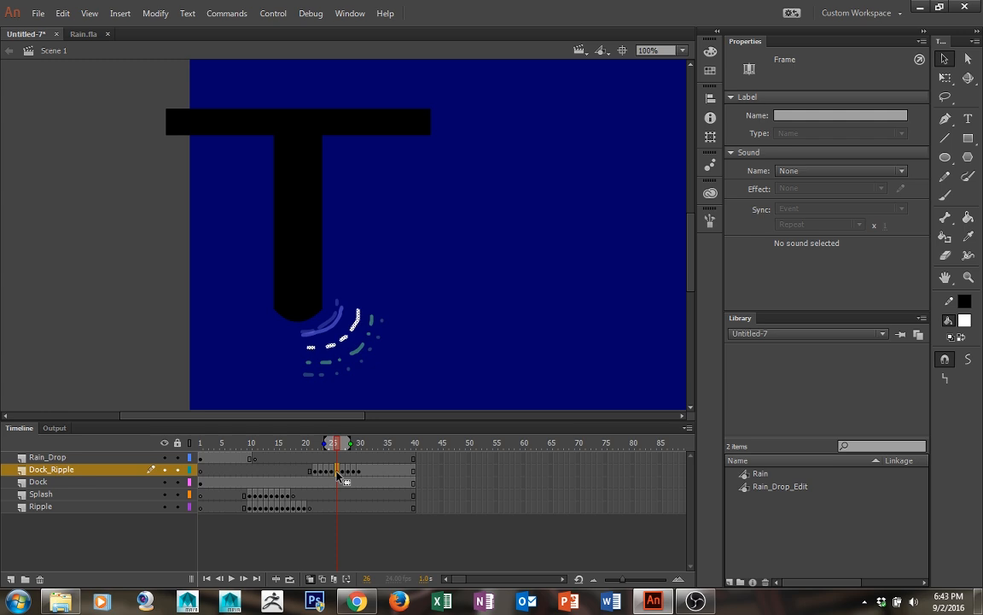
key("Left")
key("Left")
key("Left")
key("Left")
key("Left")
key("Left")
key("Left")
key("Left")
key("Left")
key("Up")
key("Up")
key("Up")
key("Up")
key("Up")
key("Up")
key("Up")
key("Up")
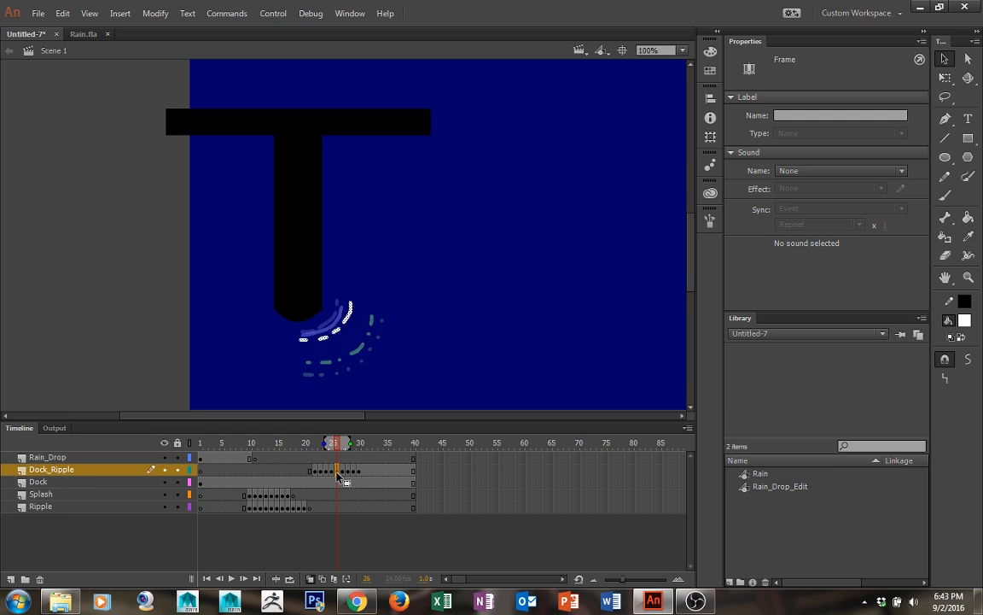
Nudge the dash-and-dot ripple at frame 27 left and up until it sits just outside the frame 26 ripple
left_click(342, 473)
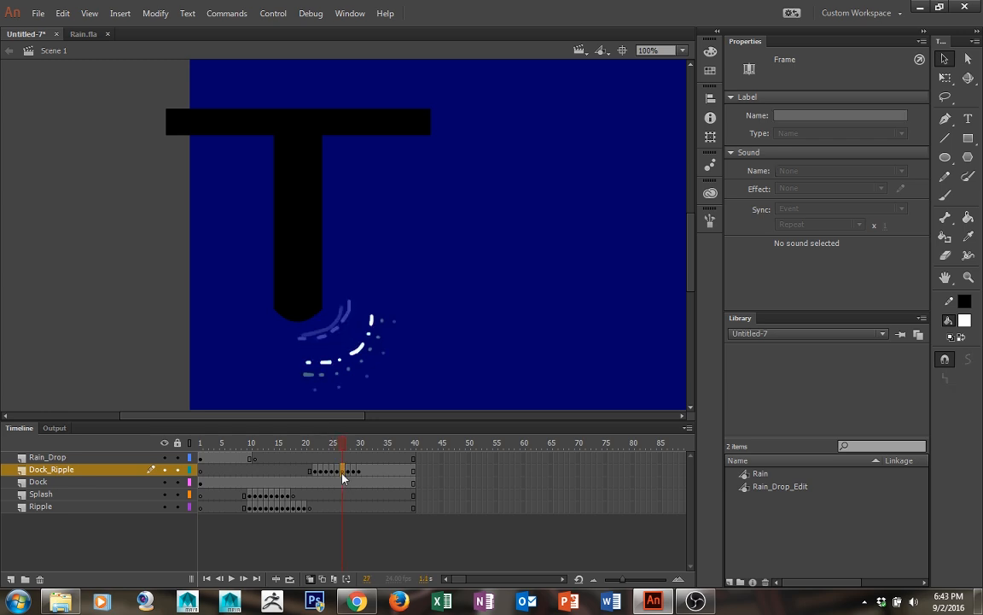
key("Up")
key("Up")
key("Up")
key("Left")
key("Left")
key("Left")
key("Left")
key("Left")
key("Left")
key("Left")
key("Left")
key("Left")
key("Left")
key("Left")
key("Left")
key("Left")
key("Left")
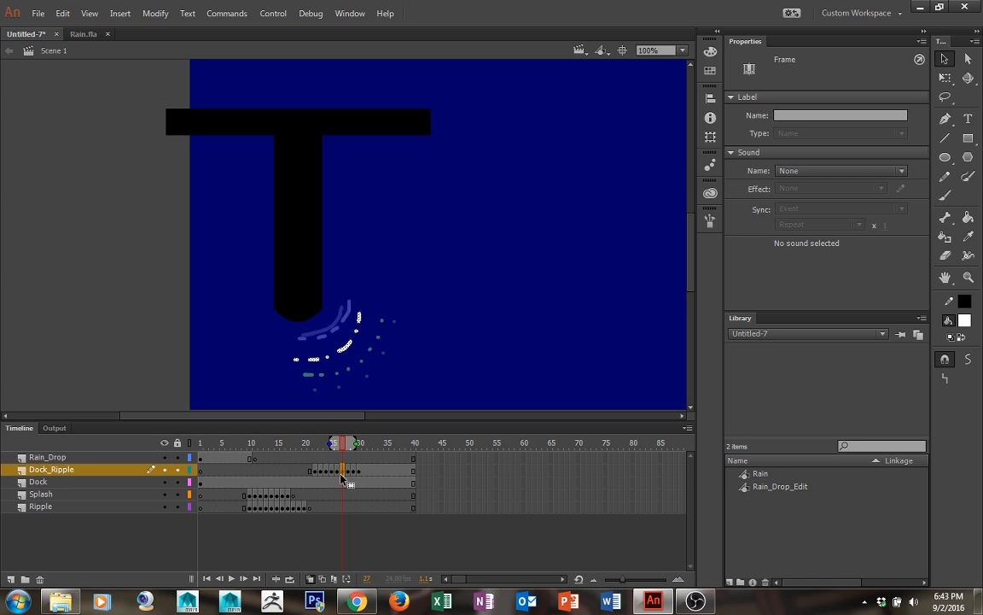
key("Up")
key("Up")
key("Up")
key("Up")
key("Up")
key("Up")
key("Up")
key("Up")
key("Up")
key("Up")
key("Up")
key("Up")
key("Up")
key("Up")
key("Up")
Nudge the dash-and-dot ripple at frame 28 up and left until it sits just outside the frame 27 ripple
left_click(347, 470)
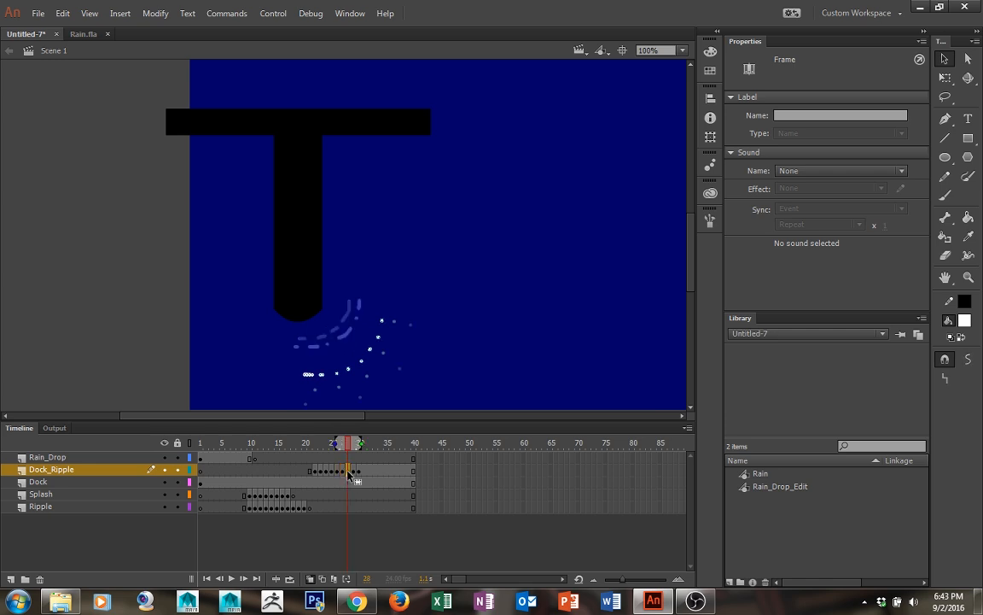
key("Up")
key("Left")
key("Up")
key("Left")
key("Up")
key("Left")
key("Up")
key("Left")
key("Up")
key("Left")
key("Up")
key("Left")
key("Up")
key("Left")
key("Up")
key("Left")
key("Up")
key("Left")
key("Up")
key("Left")
key("Up")
key("Up")
key("Left")
key("Up")
key("Left")
key("Up")
key("Left")
key("Up")
key("Left")
key("Up")
key("Left")
key("Up")
key("Left")
key("Up")
Nudge the dotted ripple at frame 29 up and left until it sits just outside the frame 28 ripple
left_click(353, 471)
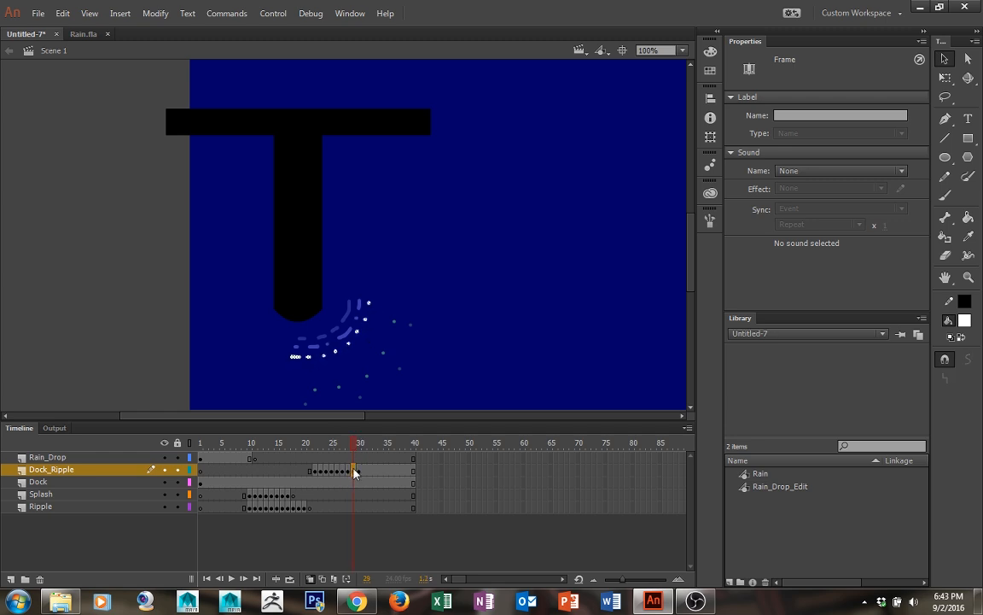
key("Up")
key("Left")
key("Up")
key("Left")
key("Up")
key("Left")
key("Up")
key("Left")
key("Up")
key("Left")
key("Up")
key("Left")
key("Up")
key("Left")
key("Up")
key("Left")
key("Left")
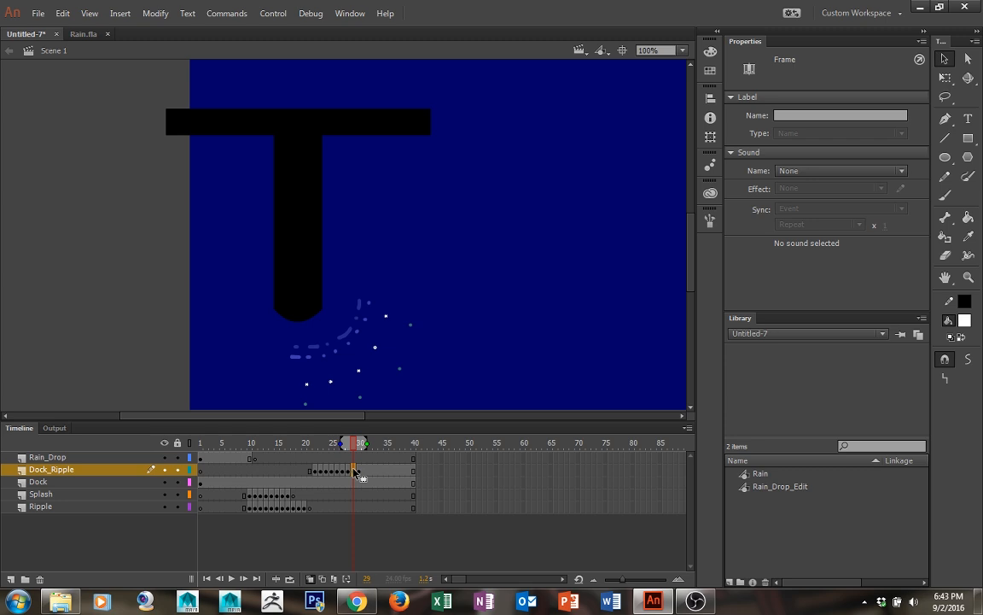
key("Up")
key("Left")
key("Up")
key("Up")
key("Left")
key("Up")
key("Up")
key("Left")
key("Up")
key("Up")
key("Up")
key("Up")
Nudge the last dots at frame 30 up and slightly left, closer to the frame 29 dots
left_click(358, 470)
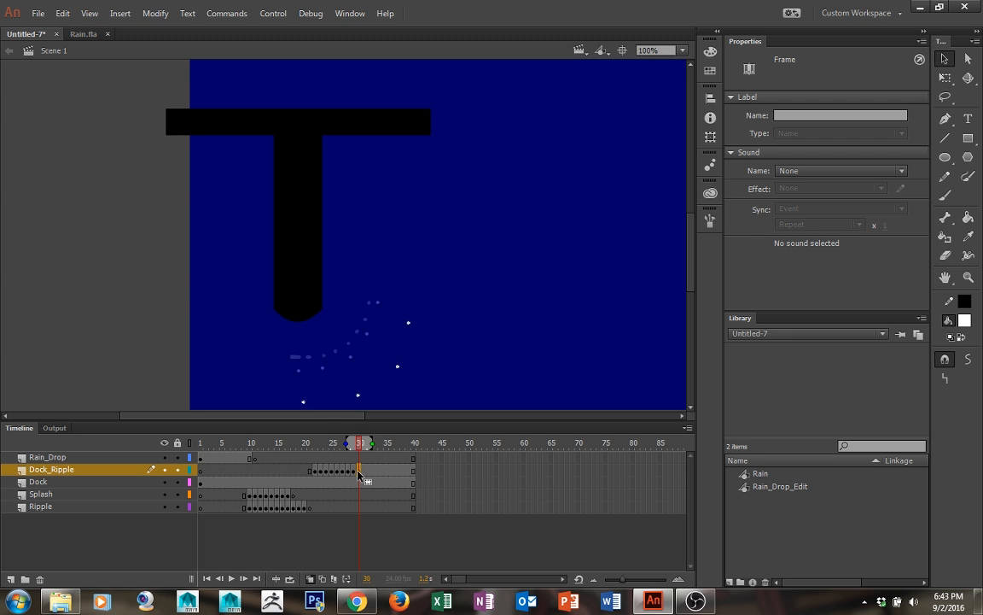
key("Up")
key("Left")
key("Up")
key("Up")
key("Left")
key("Up")
key("Up")
key("Left")
key("Up")
key("Up")
key("Left")
key("Up")
key("Up")
key("Left")
key("Up")
key("Up")
key("Up")
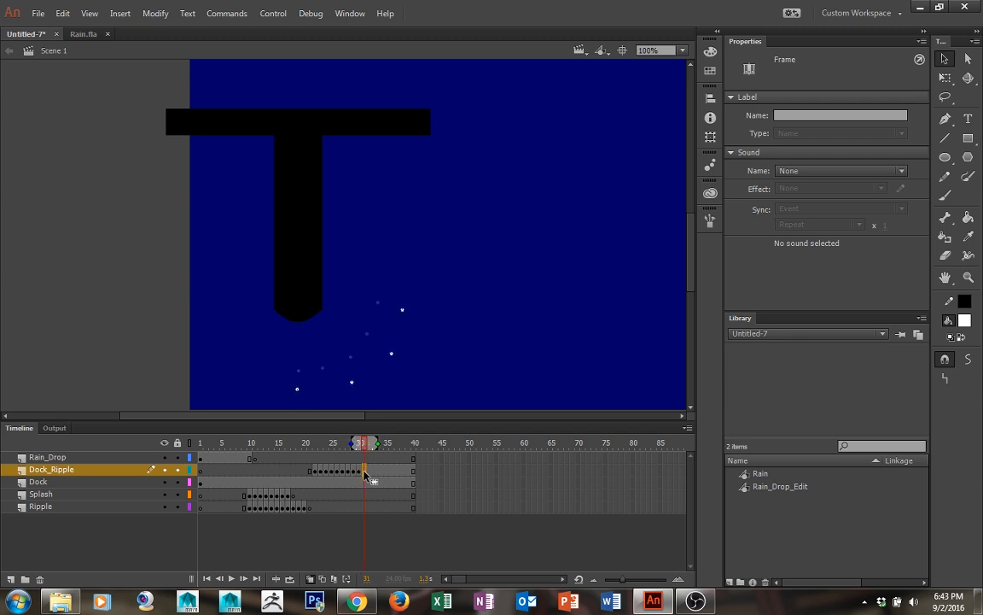
Test the movie to check the spacing of the dock ripples, and close the preview
key("ctrl+Return")
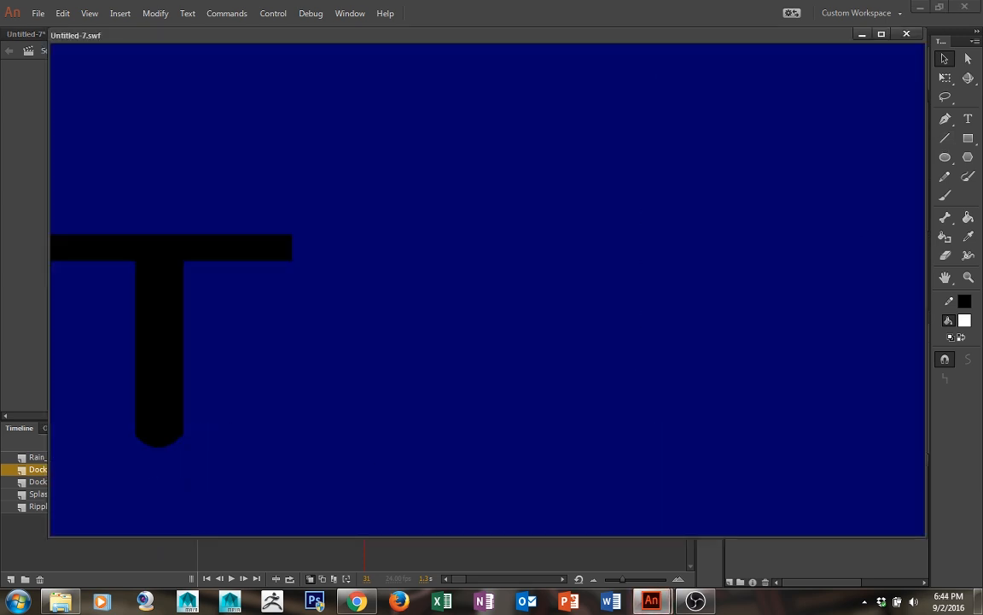
left_click(906, 34)
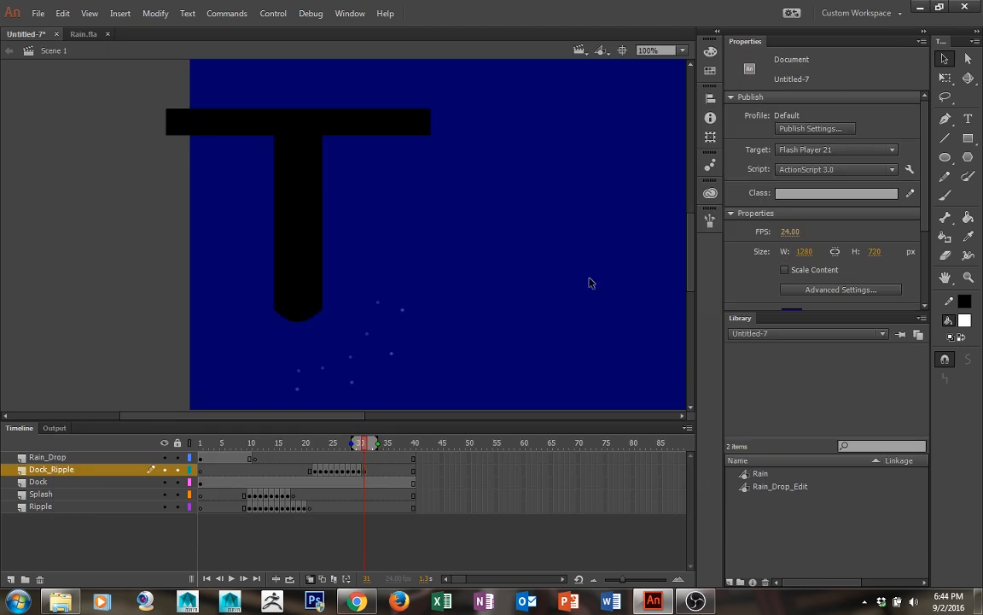
Add a new layer directly above Dock_Ripple and hide the Dock_Ripple layer
left_click(11, 579)
left_click(165, 483)
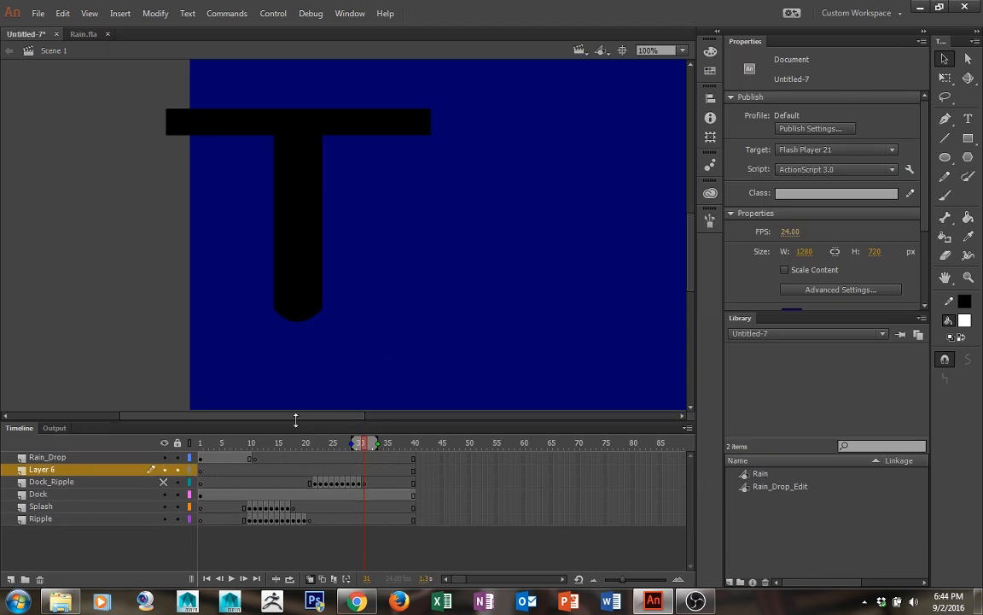
Paint a thin white wavy ripple under the lower edge of the dock post, using a smaller brush size
key("b")
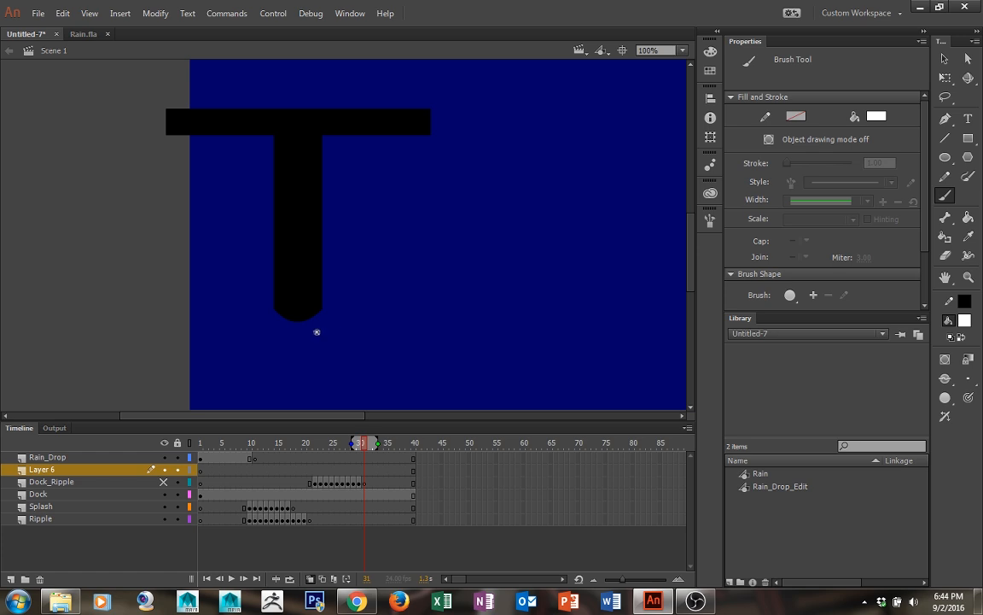
left_click_drag(291, 332, 337, 321)
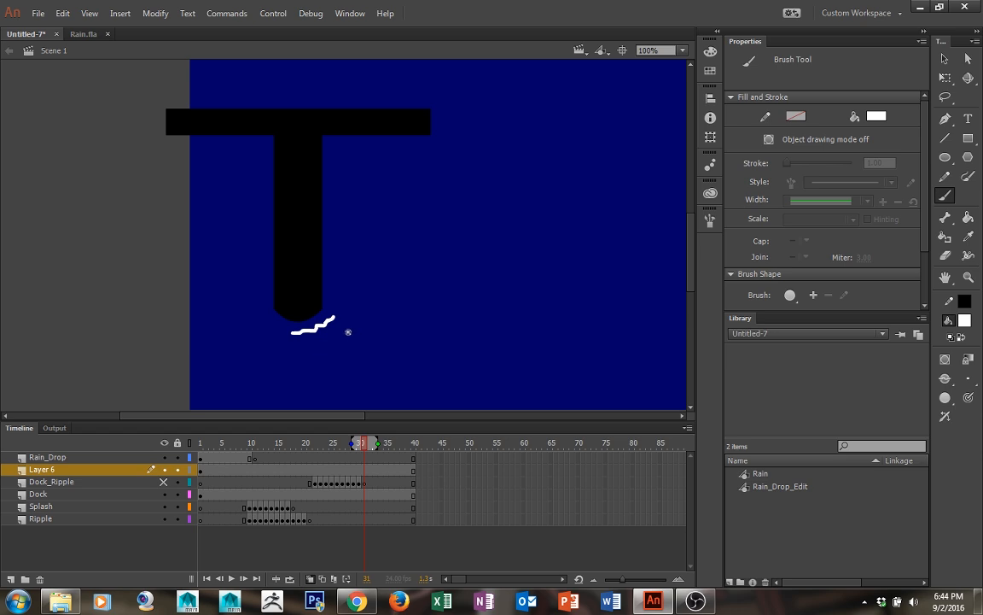
key("ctrl+z")
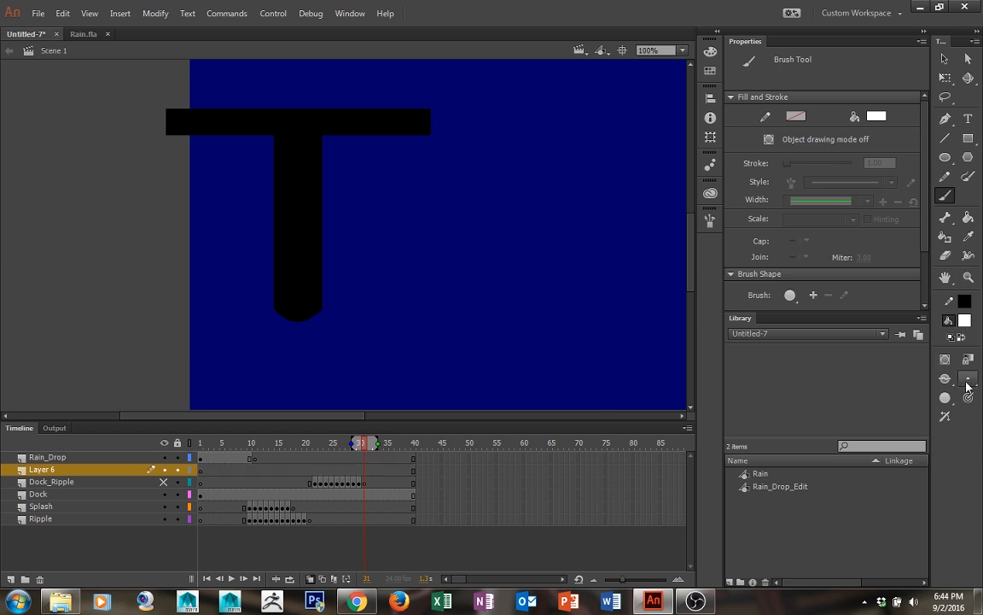
left_click(966, 378)
left_click(961, 392)
left_click_drag(335, 317, 301, 332)
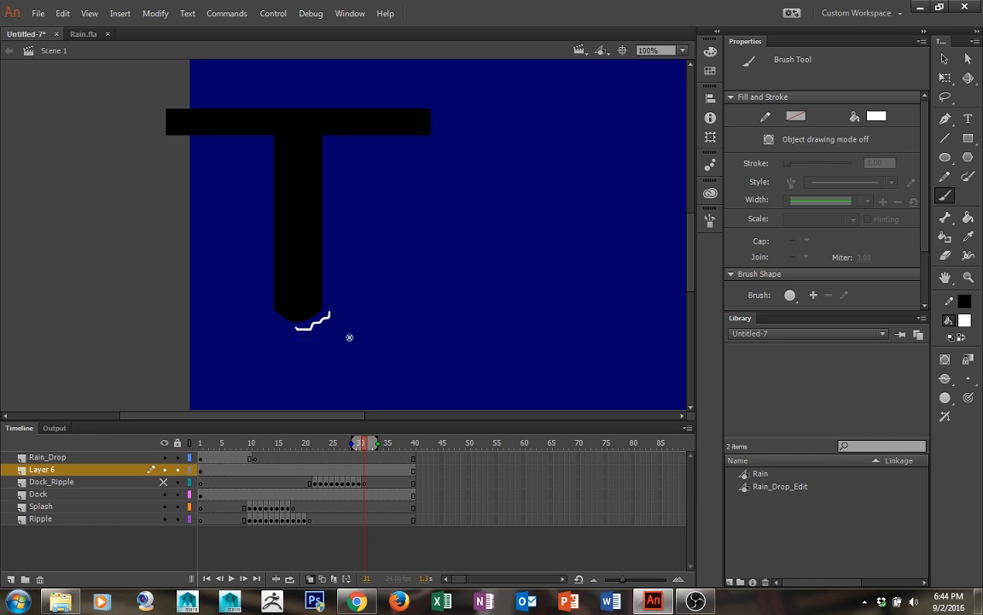
Paint a wavy ripple line on new blank keyframes at frames 31 to 35, each slightly farther from the post
key("F7")
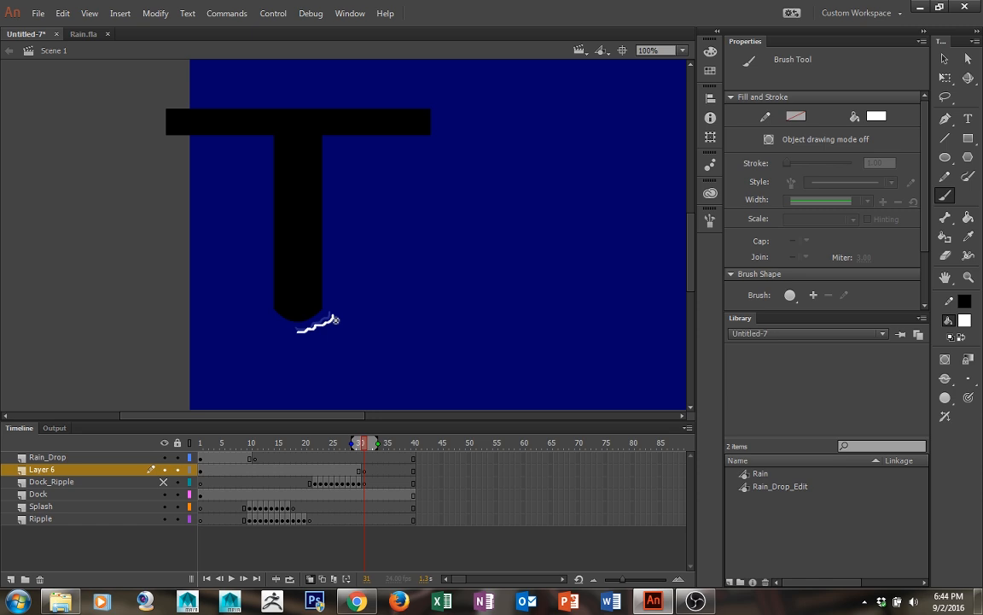
key("F7")
left_click_drag(297, 333, 338, 326)
key("F7")
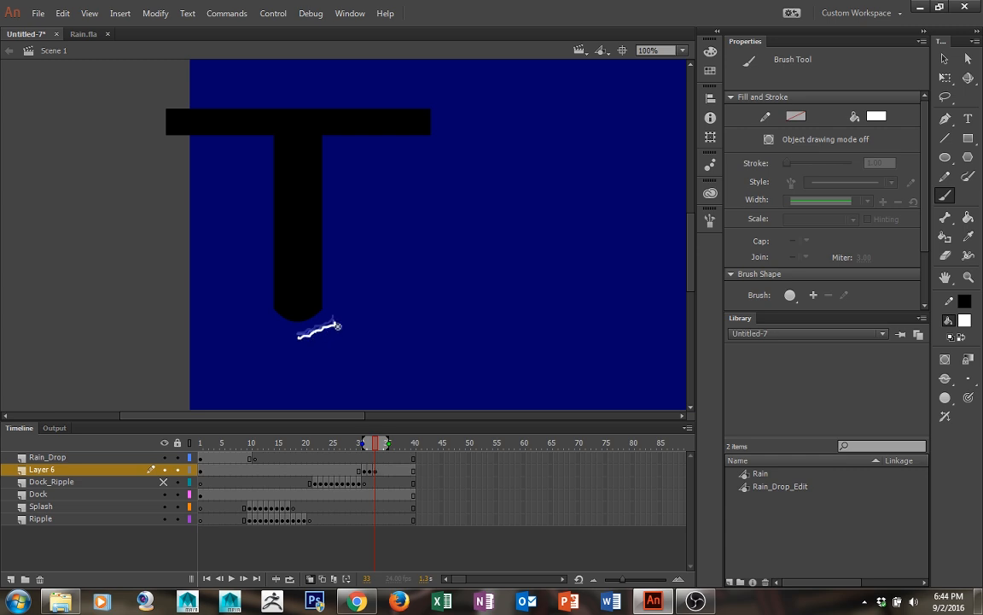
key("F7")
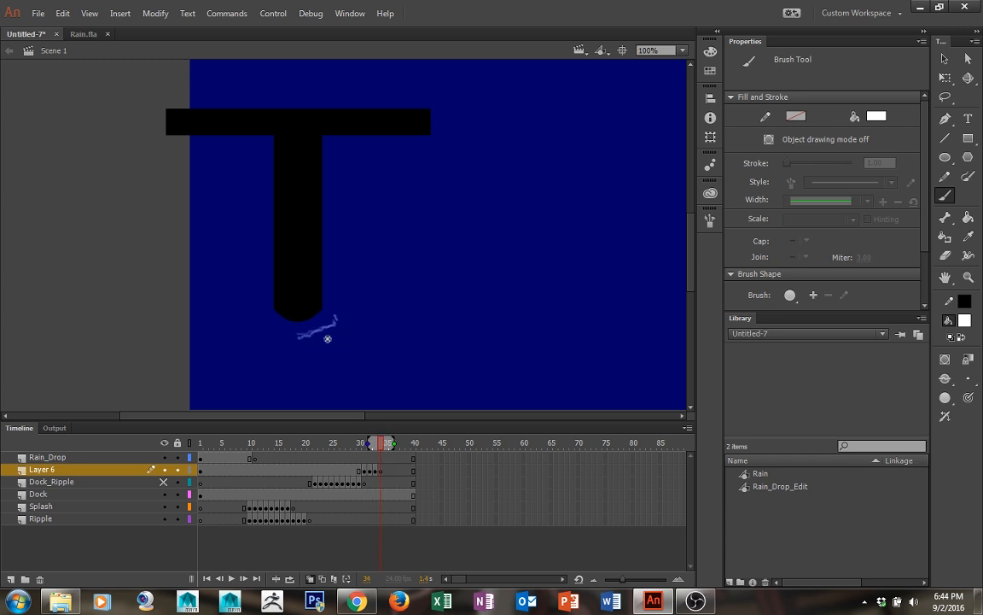
left_click_drag(297, 337, 340, 321)
key("F7")
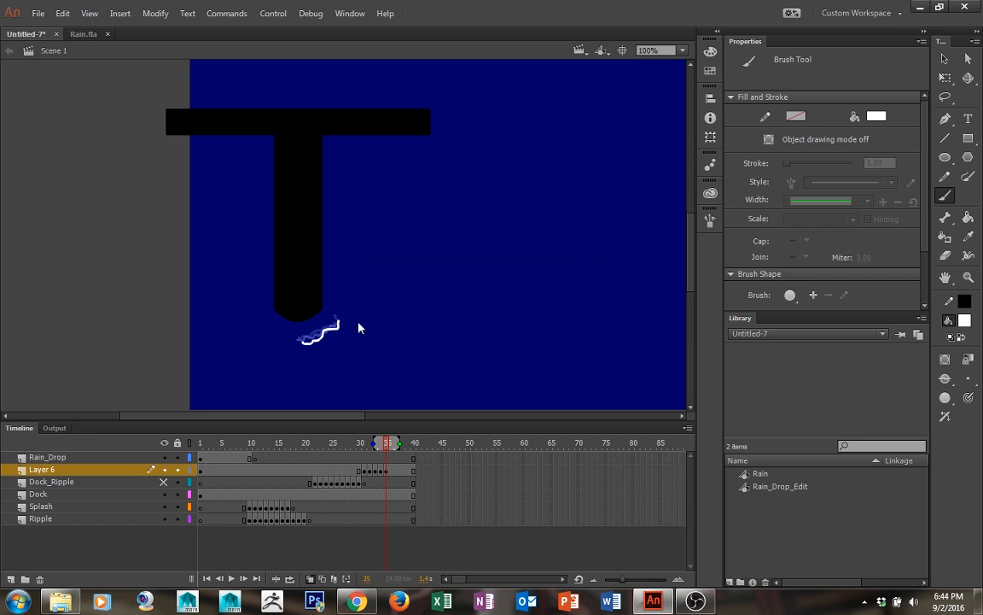
Test the movie to check the motion of the wavy ripple, and close the preview
key("ctrl+Return")
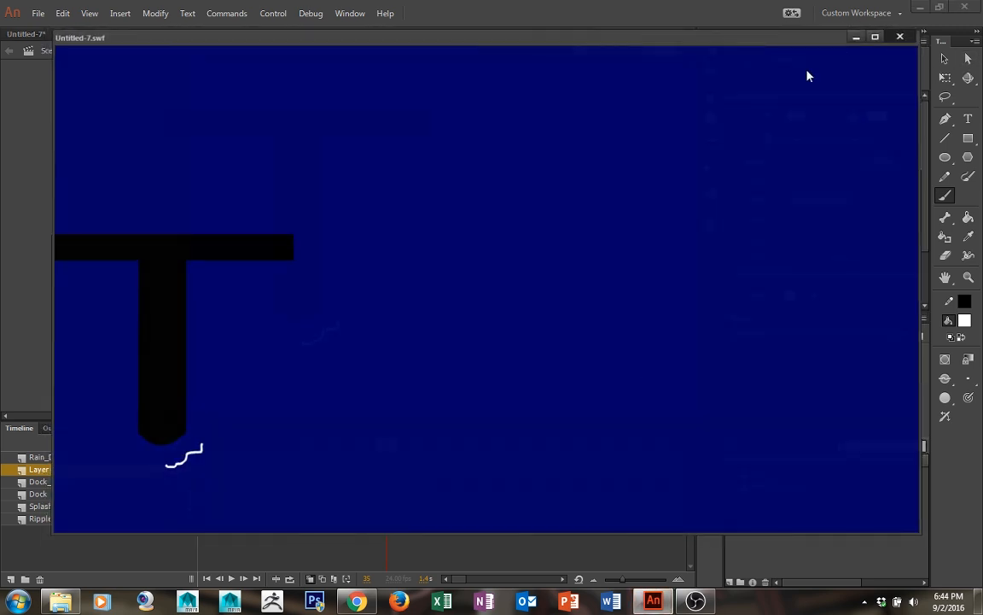
key("ctrl+w")
Paint longer wavy ripples on new blank keyframes at frames 36 and 37, farther out from the post
key("period")
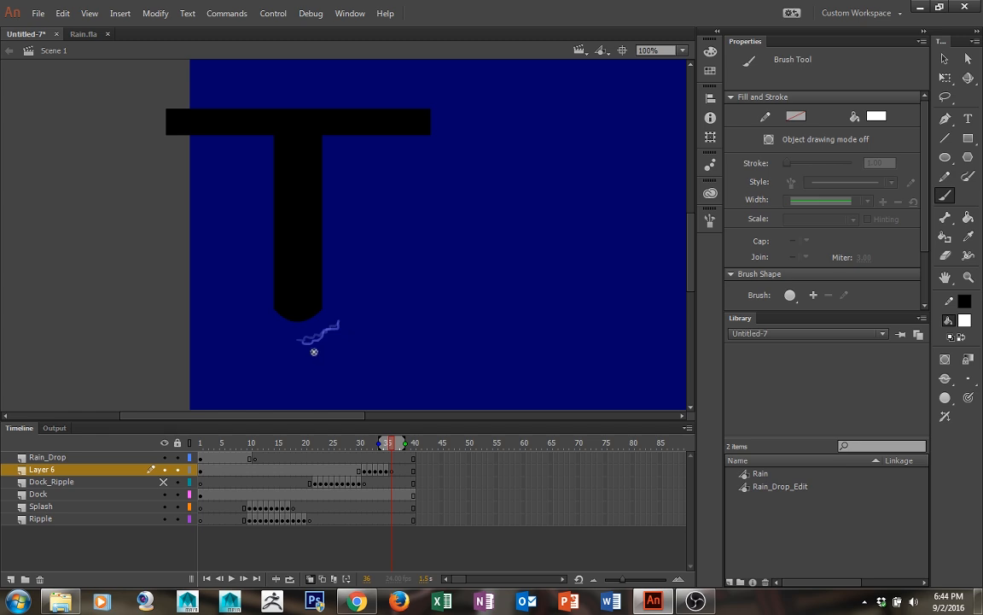
left_click_drag(297, 346, 340, 339)
key("period")
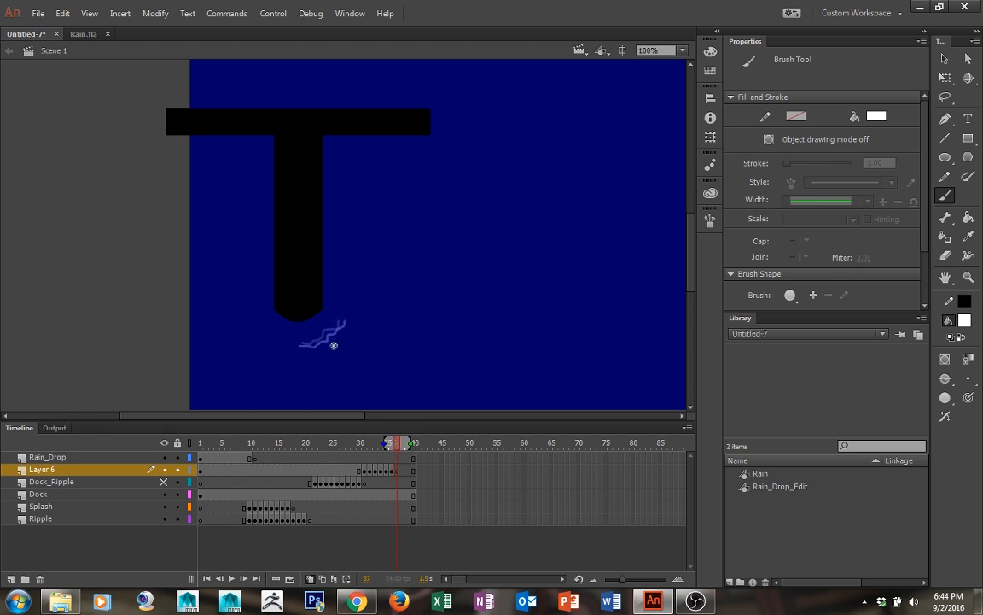
mouse_move(303, 355)
left_mouse_down()
mouse_move(334, 343)
mouse_move(354, 317)
left_mouse_up()
left_click(354, 317)
Paint a dashed ripple on a new blank keyframe at frame 38 and shorter dashes just outside it at frame 39
key("F7")
mouse_move(297, 350)
left_mouse_down()
mouse_move(341, 345)
mouse_move(359, 317)
left_mouse_up()
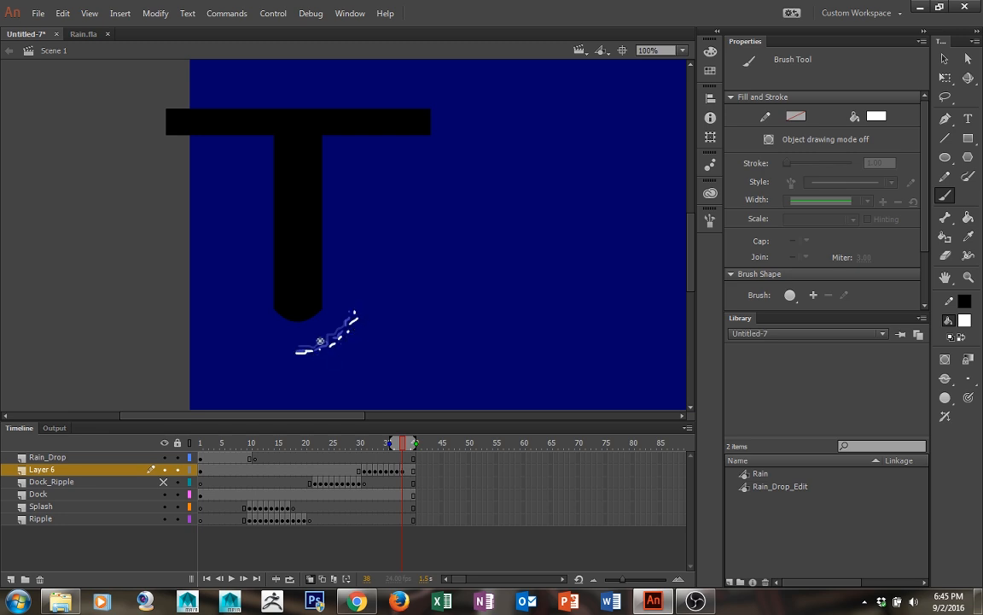
key("F7")
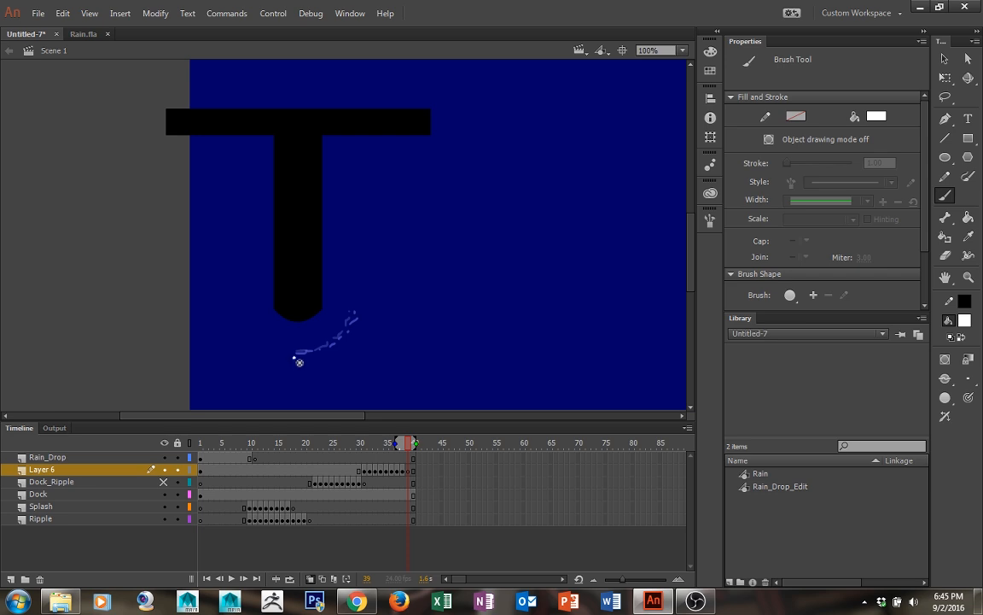
left_click_drag(299, 362, 347, 346)
left_click(322, 355)
left_click(334, 357)
left_click(353, 337)
left_click(363, 330)
Add a blank keyframe at frame 40 and paint an arc of small dots just outside the frame 39 dashes
key("F7")
left_click(300, 362)
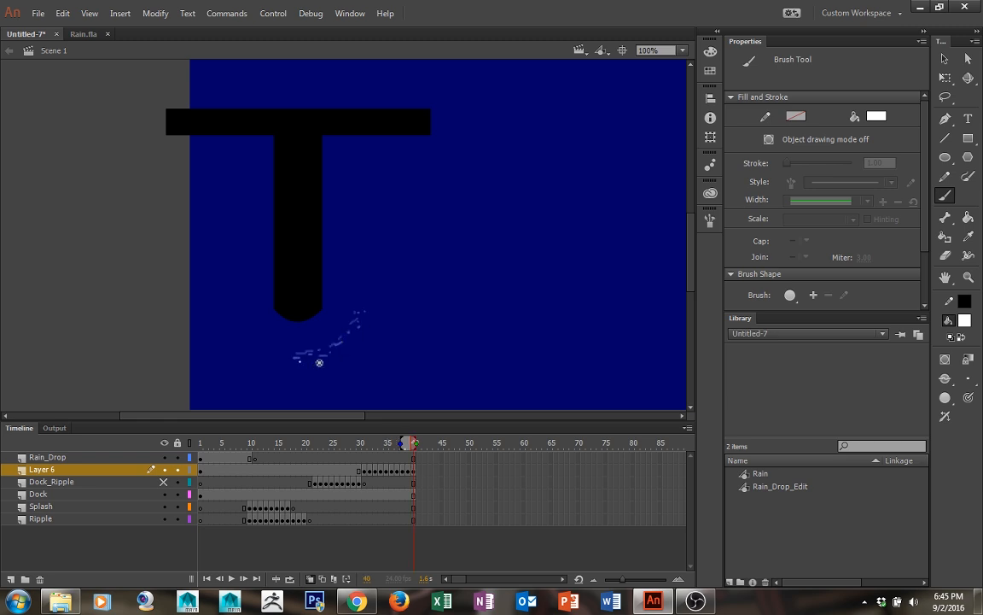
left_click(314, 363)
left_click(324, 363)
left_click(330, 361)
left_click(337, 358)
left_click(339, 347)
left_click(347, 345)
left_click(351, 339)
left_click(352, 335)
left_click(359, 332)
left_click(361, 326)
left_click(366, 321)
Add a blank keyframe at frame 41 and paint a sparser arc of dots just outside the frame 40 dots
key("F7")
left_click(301, 365)
left_click(313, 363)
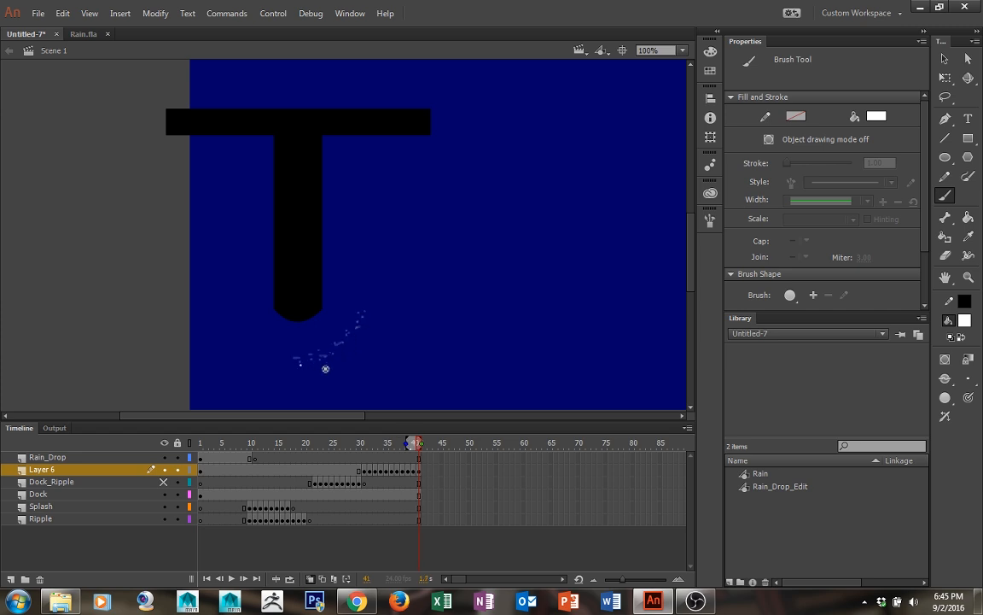
left_click(321, 364)
left_click(341, 352)
left_click(355, 343)
left_click(358, 329)
Paint a few last dots on a new blank keyframe at frame 42 and end the ripple with a blank keyframe at frame 43
key("F7")
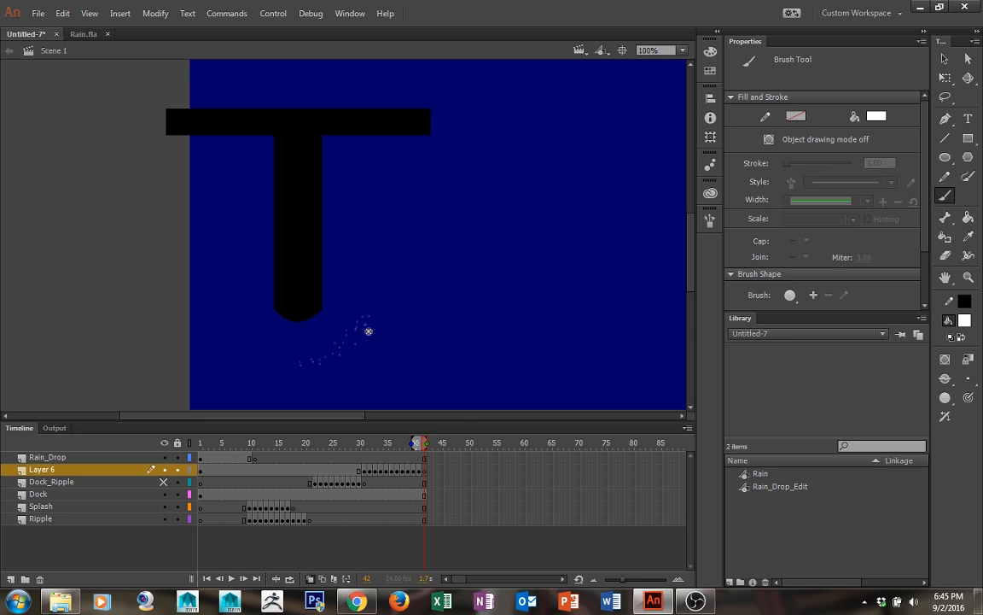
left_click(313, 365)
left_click(330, 361)
left_click(339, 353)
left_click(353, 345)
key("F7")
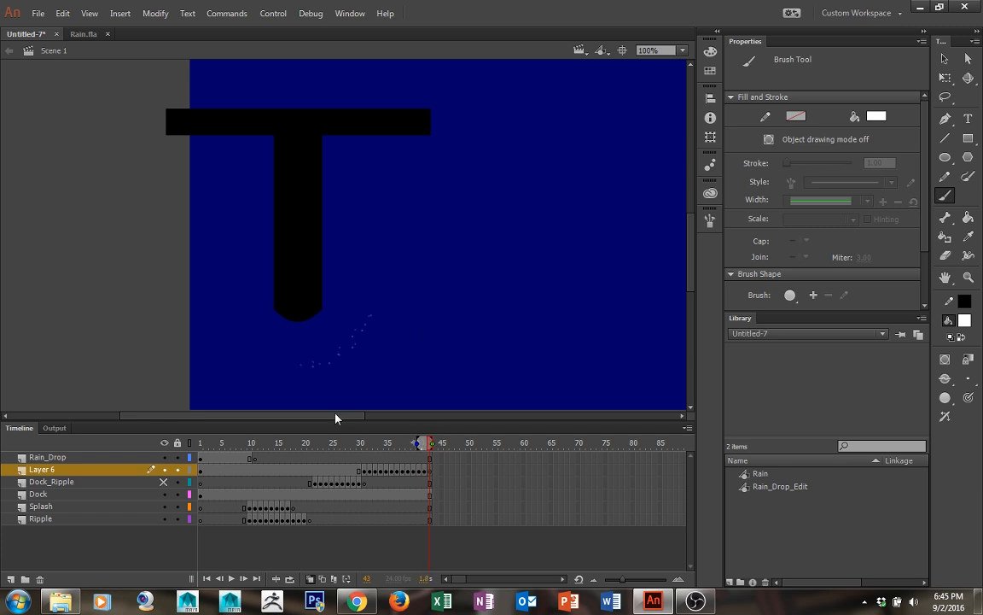
Move the new layer's ripple frames 31 to 42 so they start at frame 22, and turn Dock_Ripple into a guide layer
mouse_move(365, 472)
left_mouse_down()
mouse_move(424, 474)
mouse_move(373, 479)
left_mouse_up()
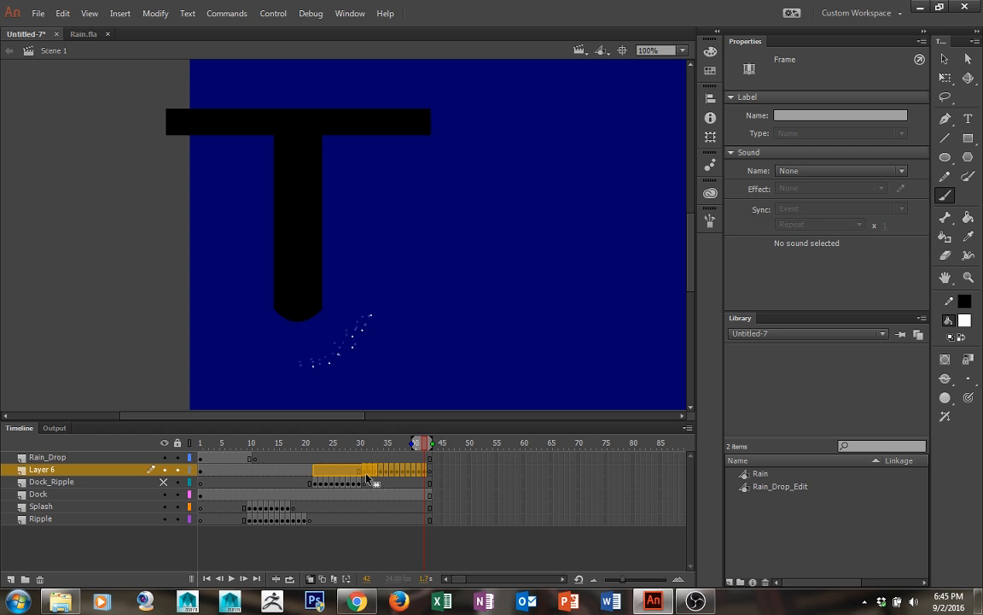
left_click(65, 482)
right_click(62, 482)
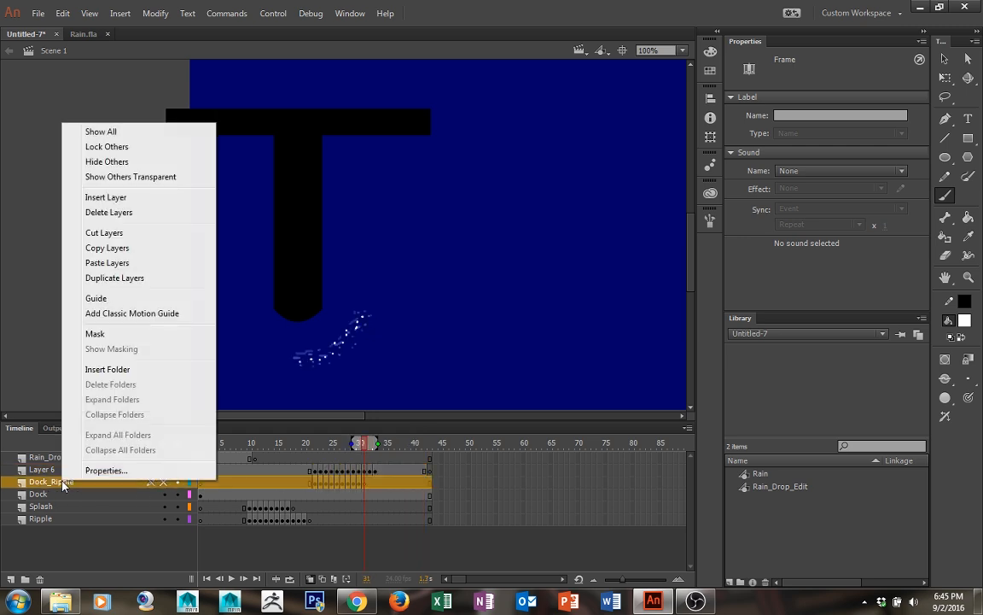
left_click(98, 299)
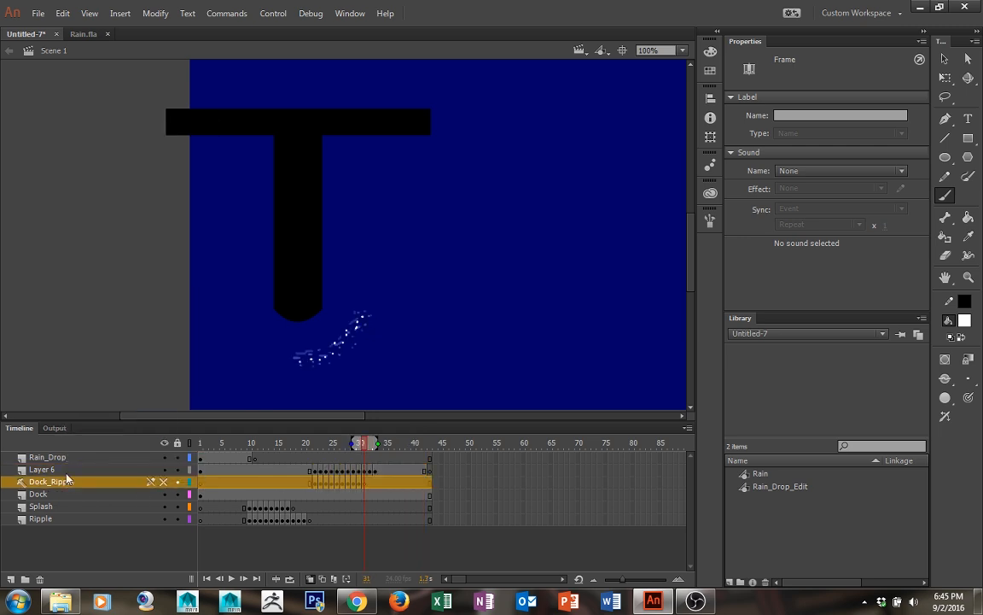
Rename Layer 6 as Dock_Ripple_2 and test the movie
left_click(47, 470)
double_click(47, 470)
type("Dock_Ripple_2")
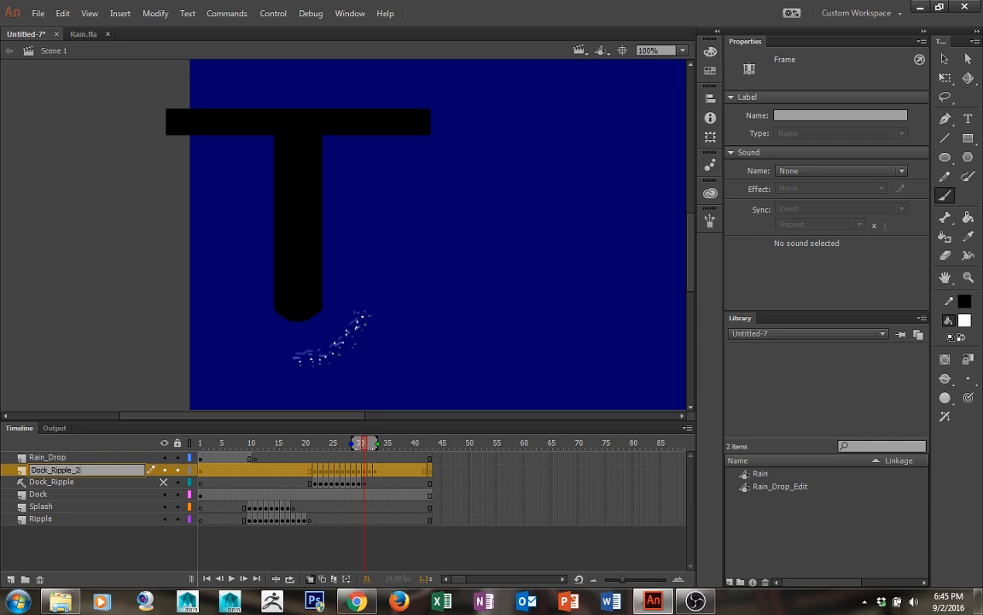
key("Return")
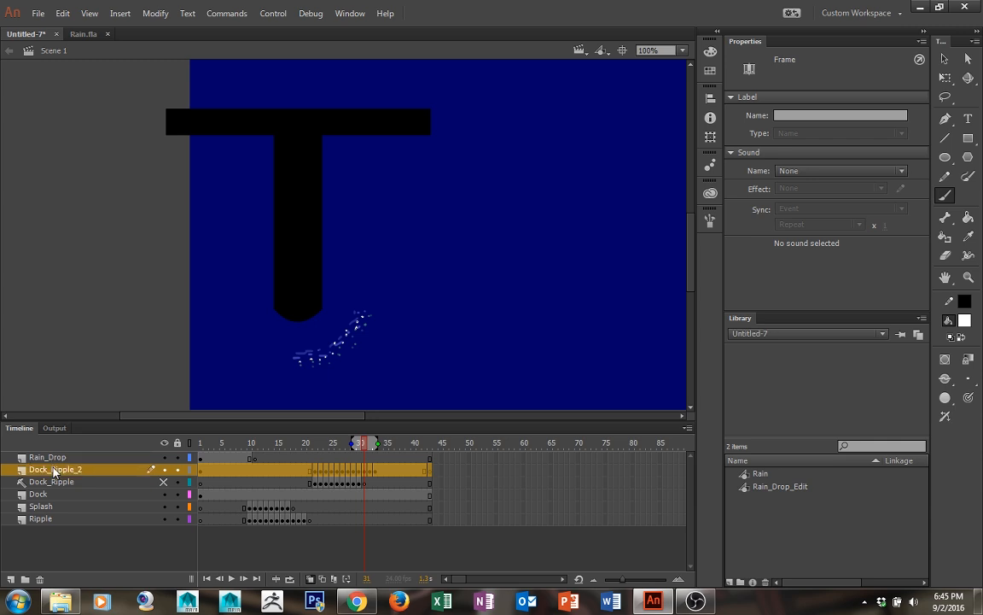
key("ctrl+Return")
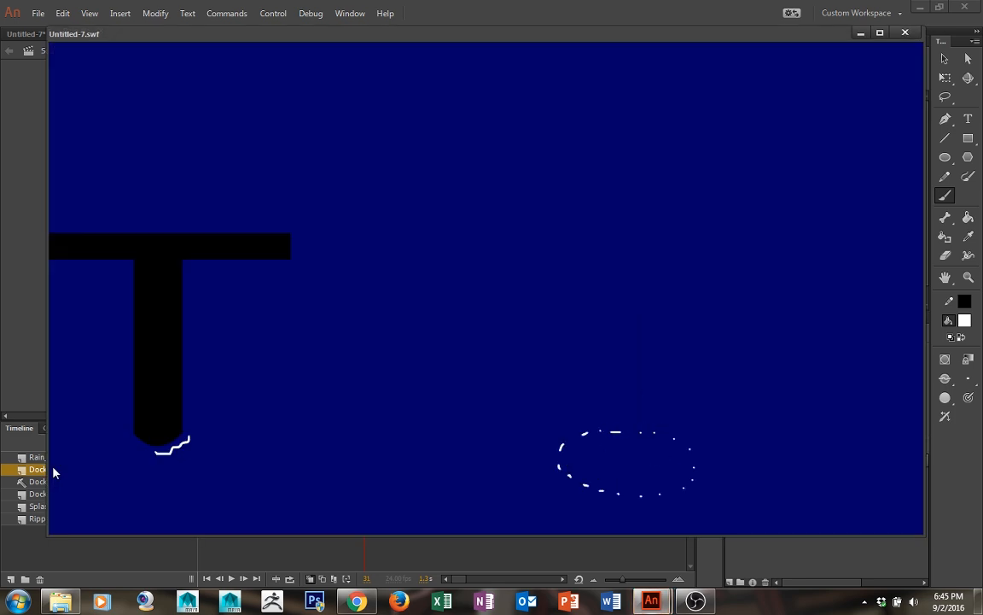
left_click(903, 33)
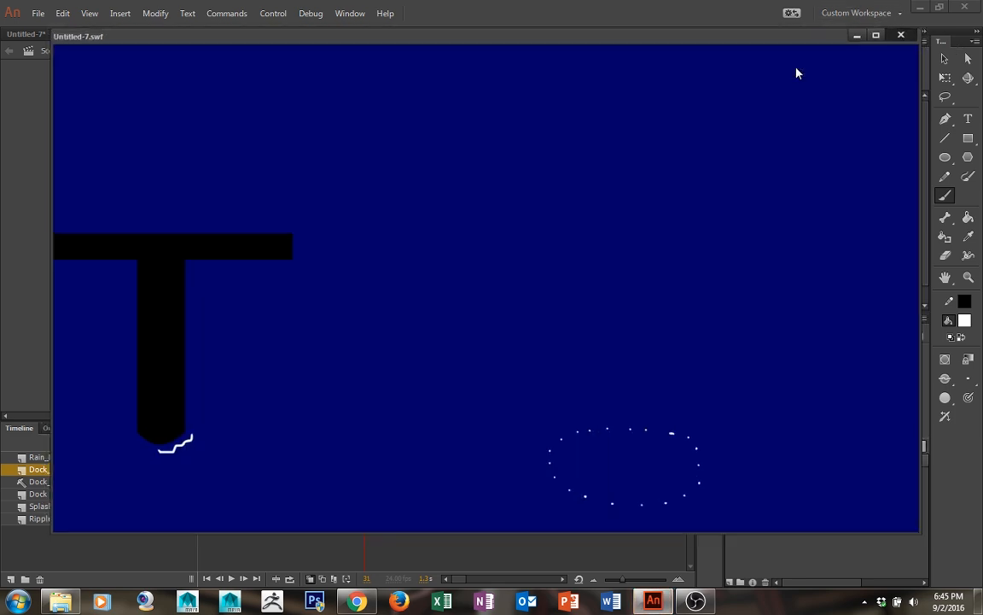
Limit Dock_Ripple_2's artwork to frames 21 to 33, with a blank keyframe at frame 34, and test the movie
left_click(380, 471)
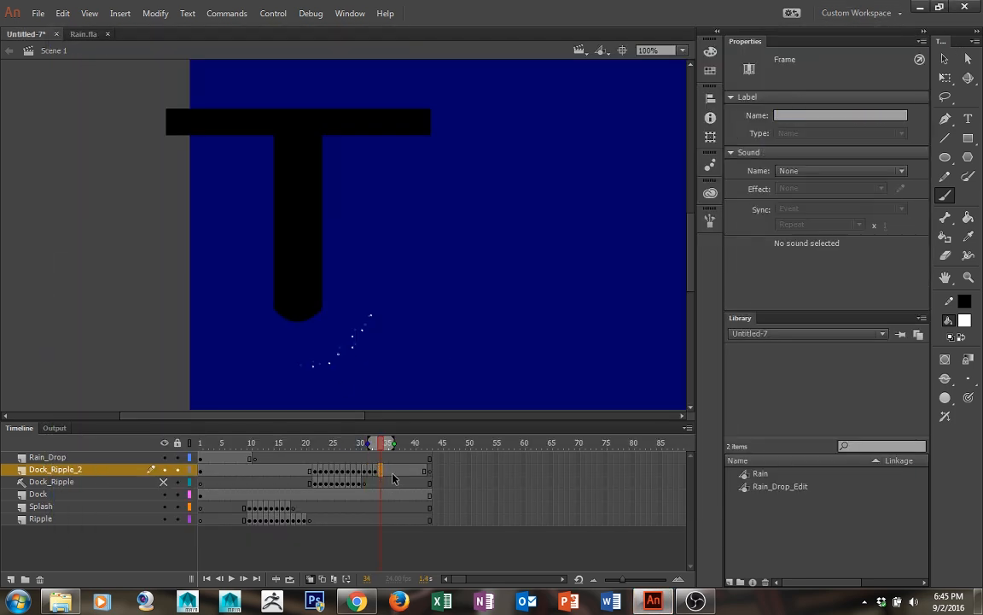
left_click(310, 471)
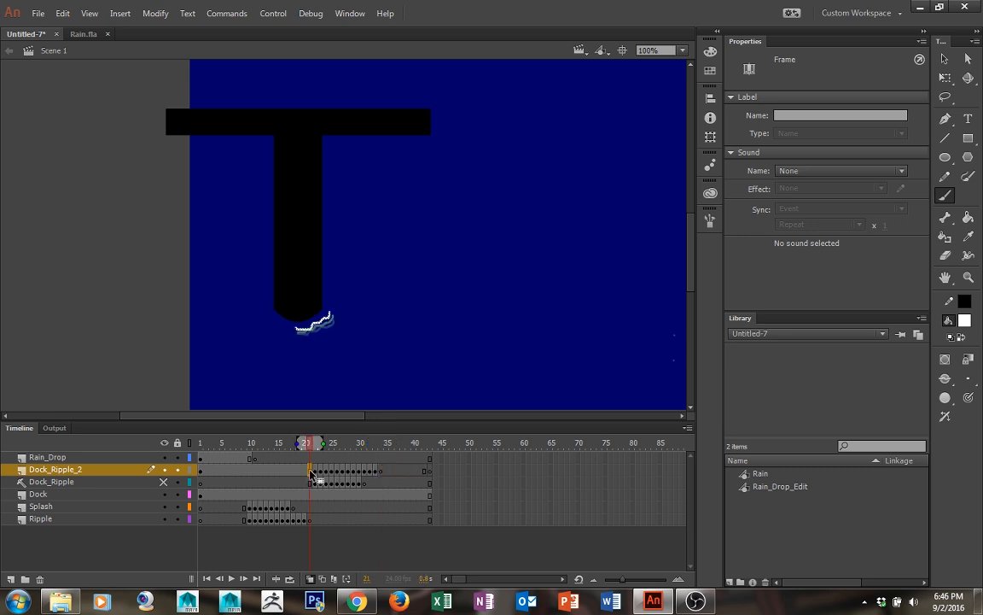
left_click(315, 472)
left_click(309, 472)
left_click(305, 472)
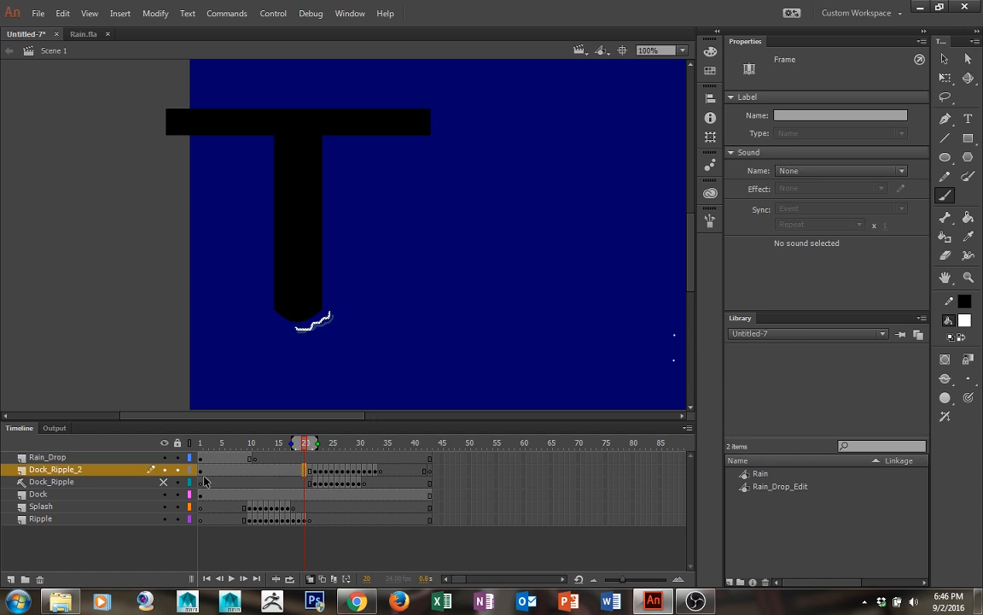
left_click(308, 472)
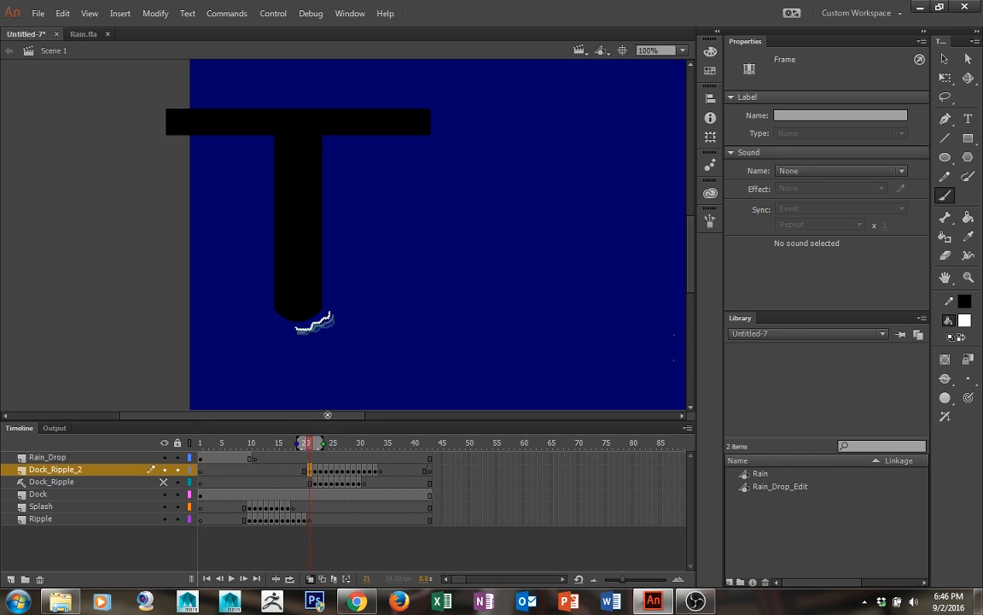
key("ctrl+Return")
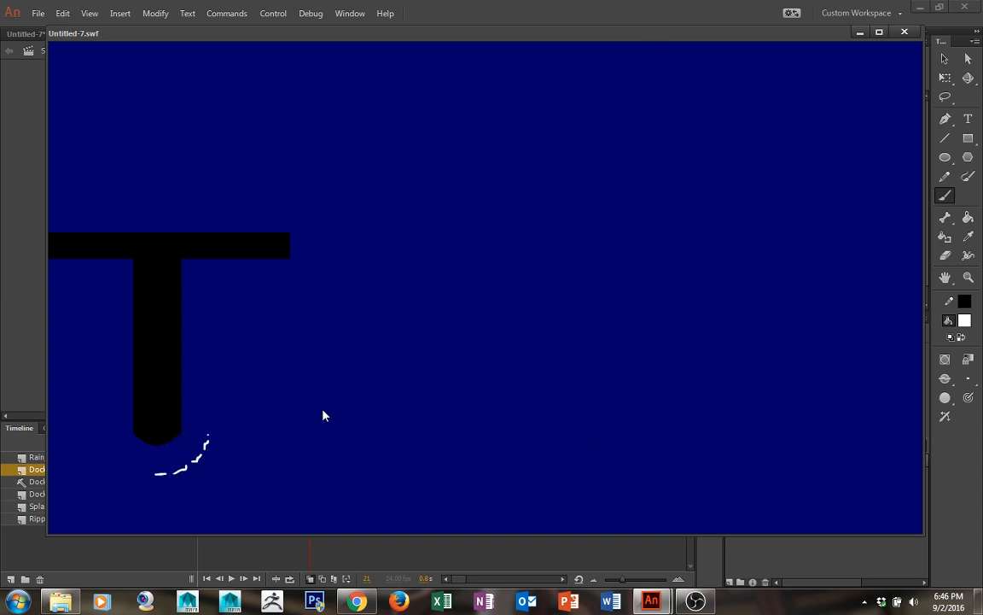
left_click(905, 32)
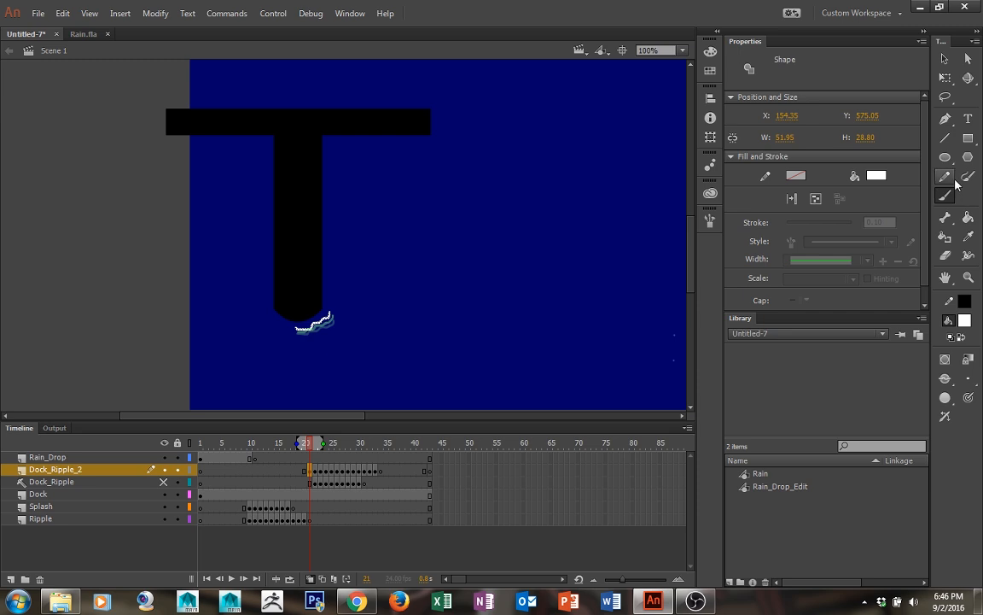
Add a new layer named Reference at the bottom of the layer stack, below Ripple
key("n")
key("ctrl+minus")
key("ctrl+minus")
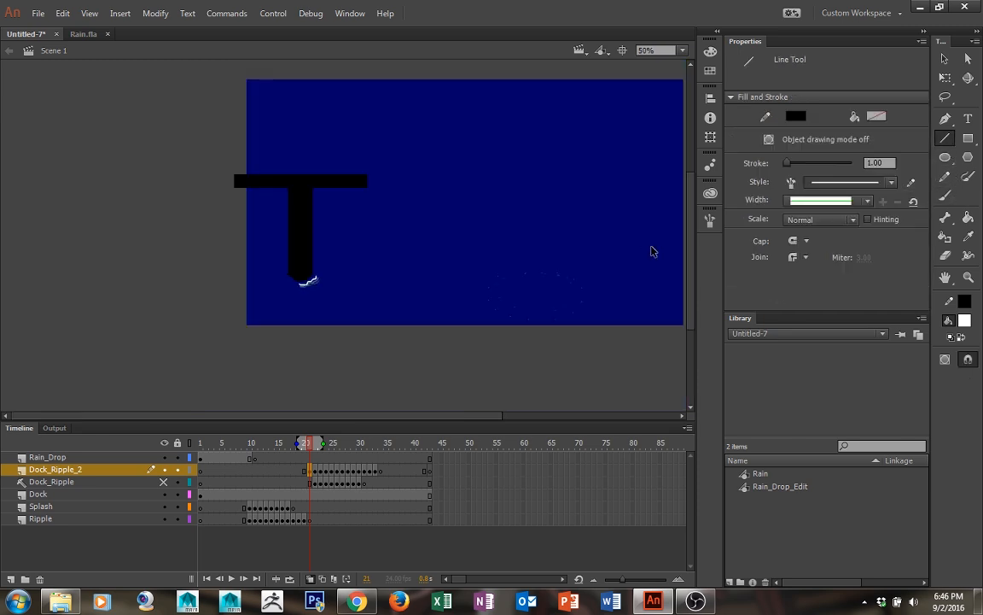
left_click(38, 518)
left_click(10, 579)
left_click_drag(39, 518, 44, 533)
double_click(44, 531)
type("Refere")
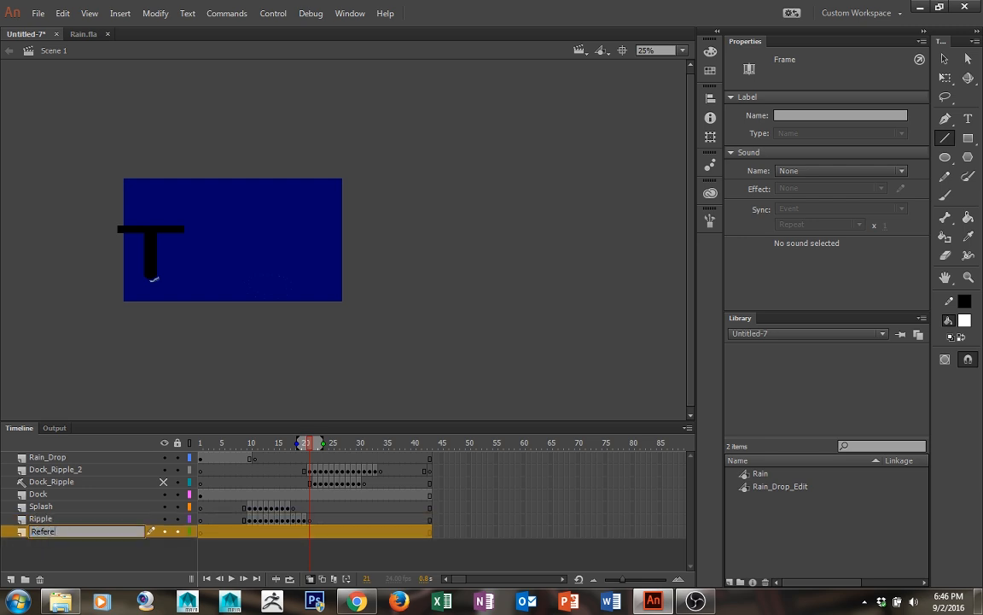
type("nce")
key("Return")
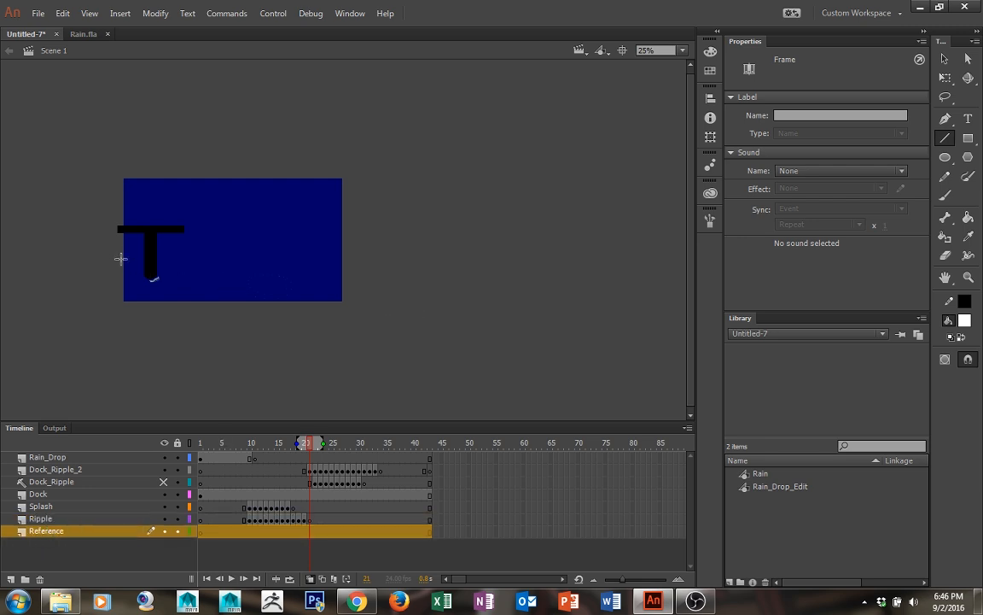
Draw a horizontal black line across the full stage width, through the dock post, on the Reference layer and test the movie
left_click_drag(104, 255, 358, 254)
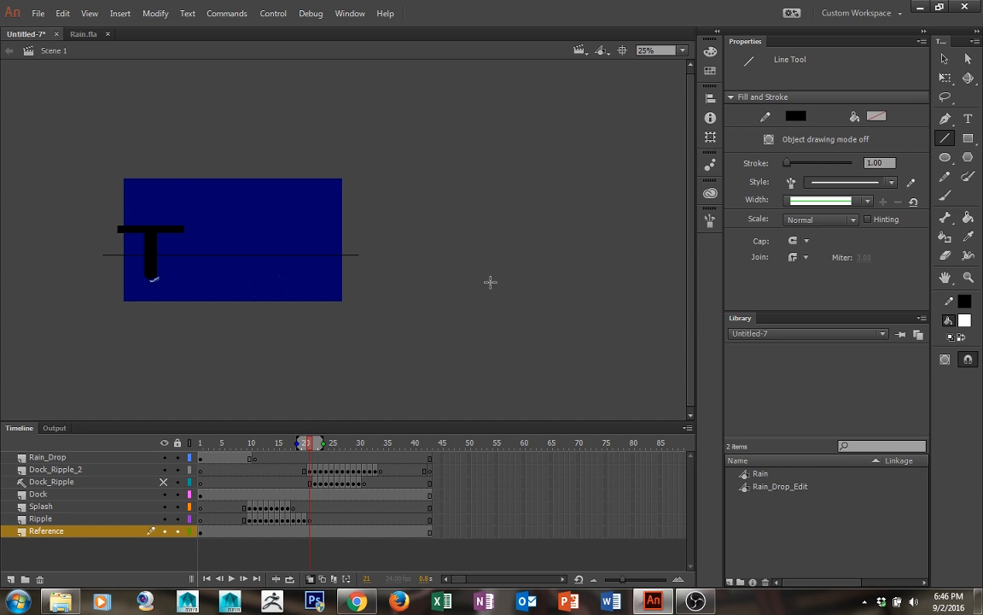
key("ctrl+Return")
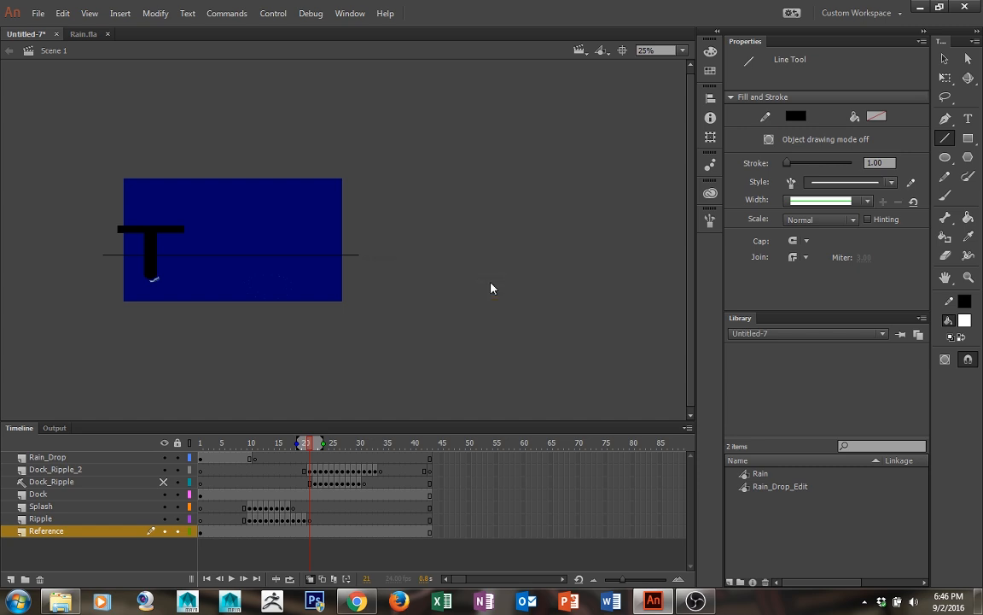
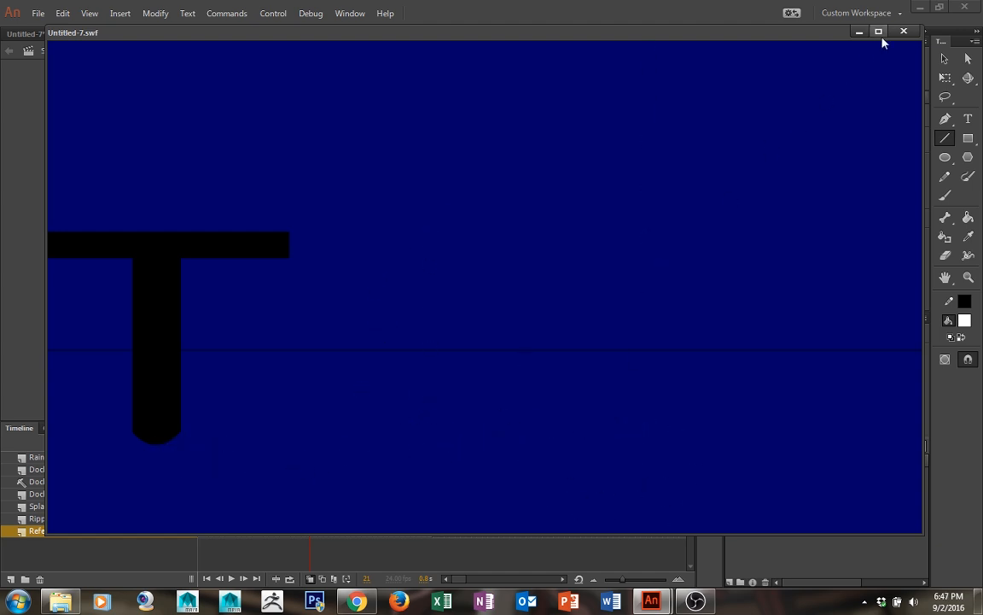
left_click(904, 31)
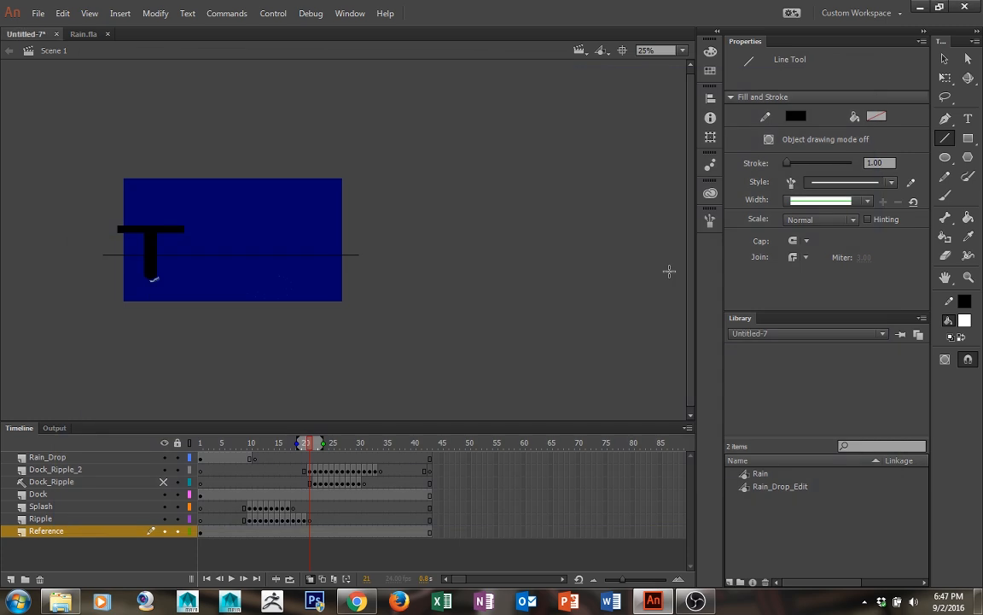
Go to frame 10, where the raindrop lands, and turn on Edit Multiple Frames
key("ctrl+minus")
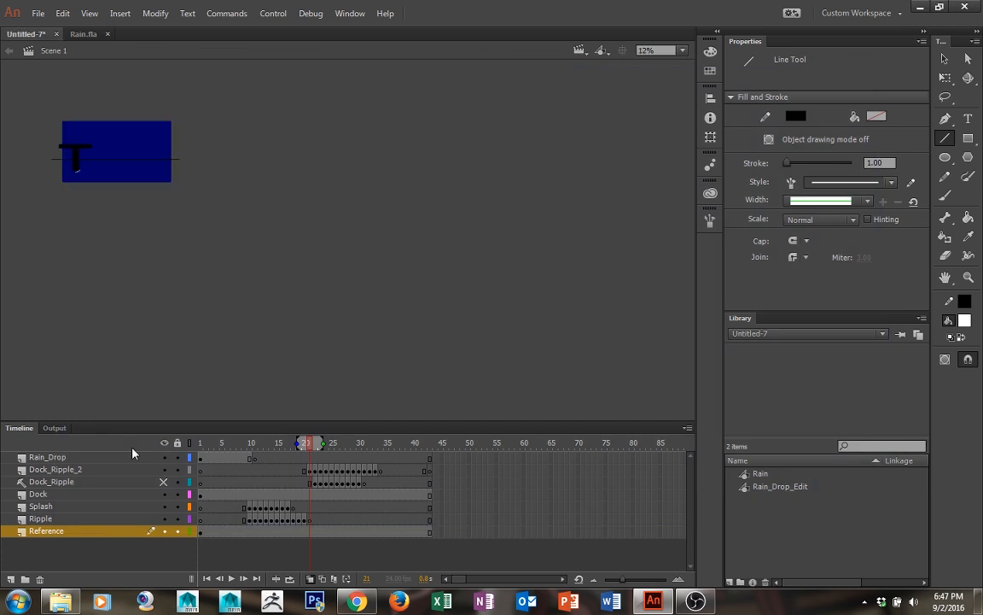
left_click(90, 457)
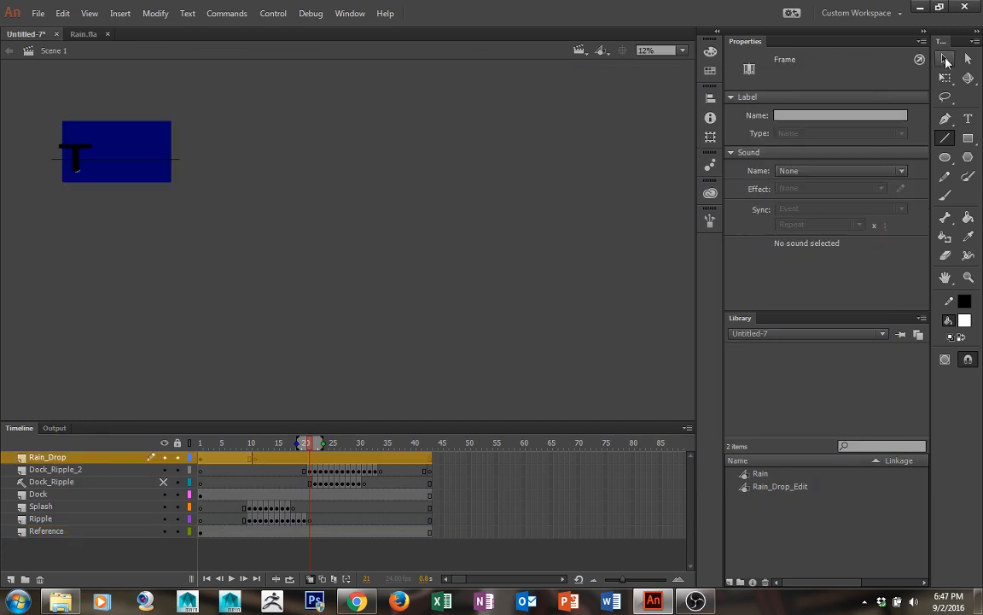
left_click(946, 60)
key("space")
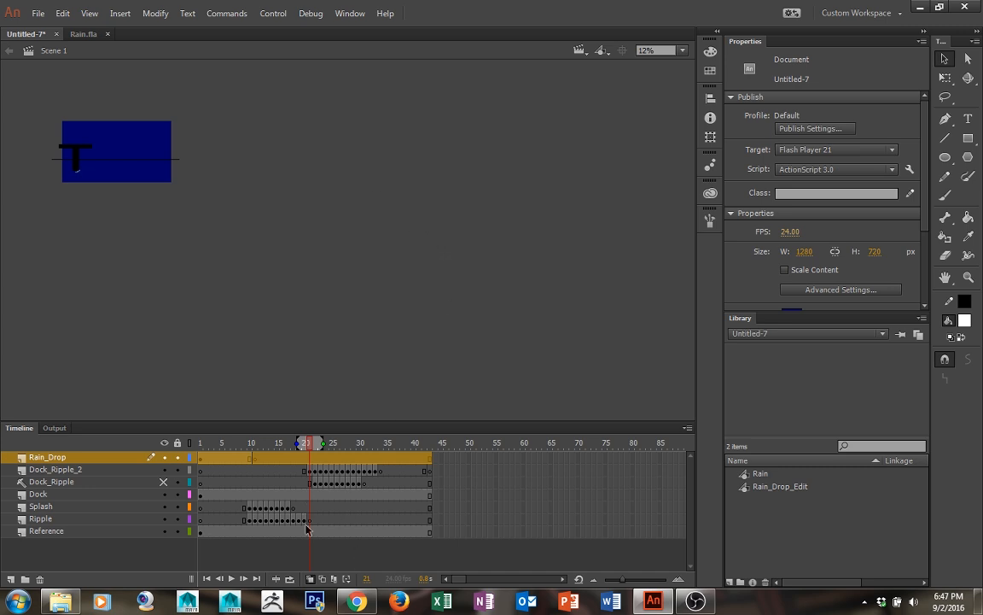
left_click(193, 443)
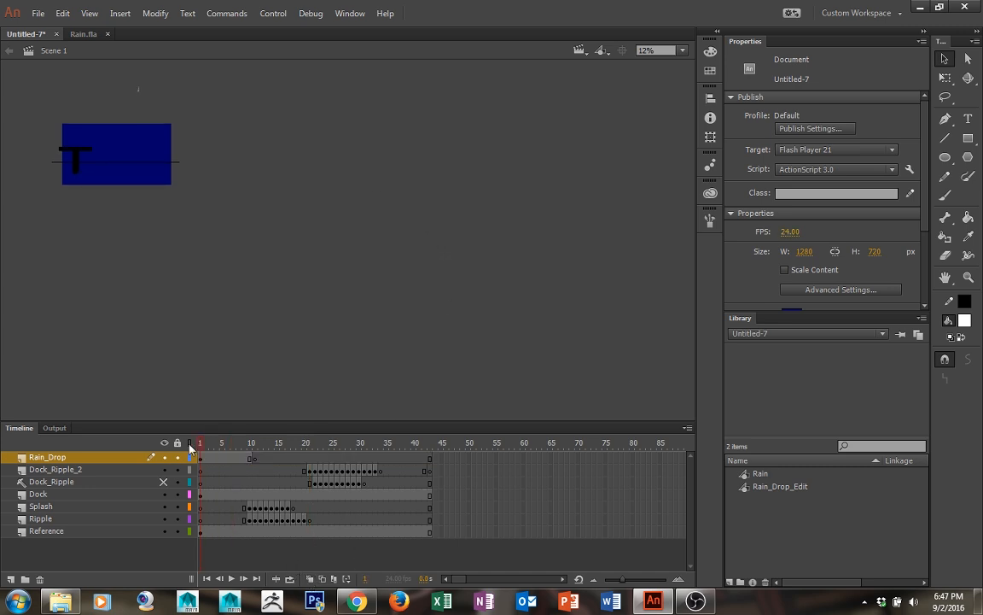
left_click(254, 443)
left_click_drag(253, 443, 245, 443)
key("ctrl+=")
key("ctrl+=")
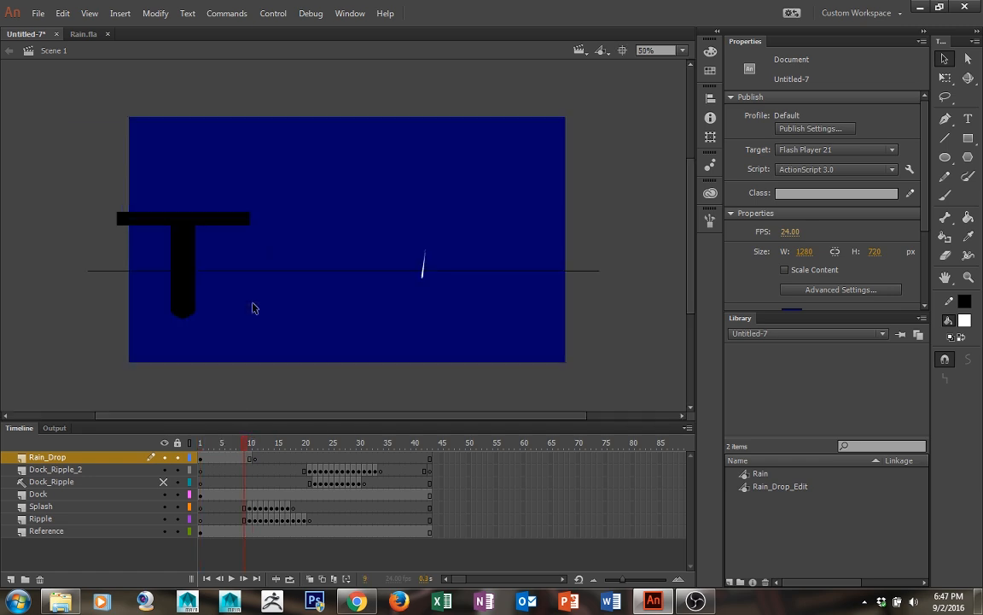
key("period")
left_click(345, 582)
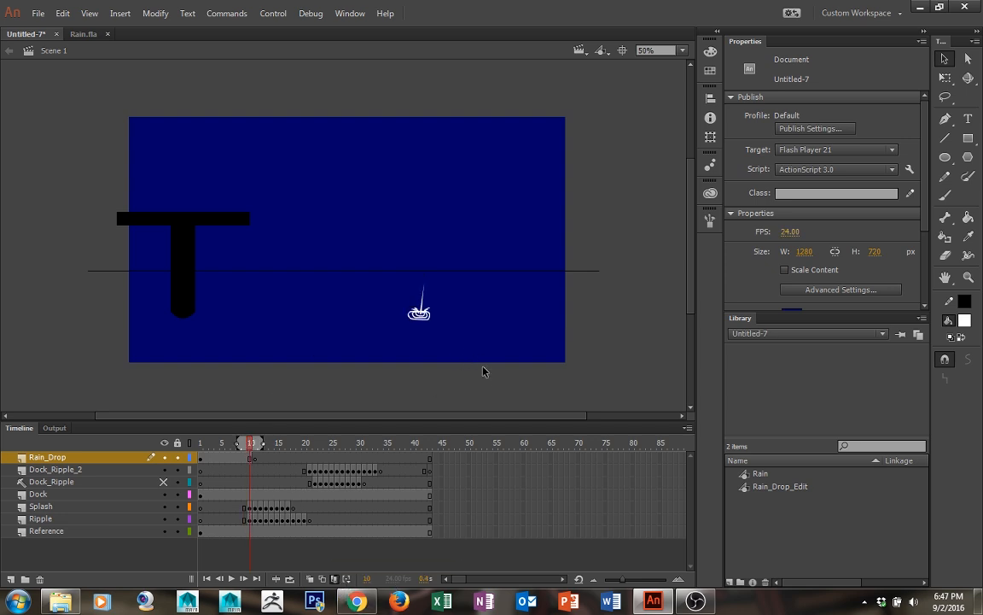
Extend the multiple-frame editing range to about frames 6 to 23 and select all the splash and ripple artwork in it
left_click_drag(487, 379, 397, 307)
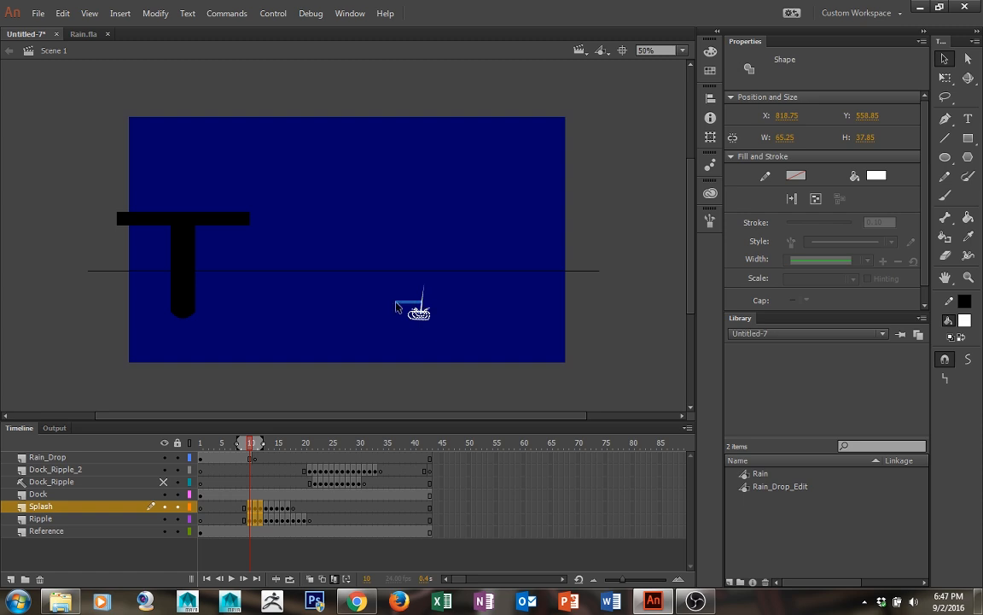
left_click_drag(392, 292, 437, 333)
key("ctrl+equal")
key("ctrl+equal")
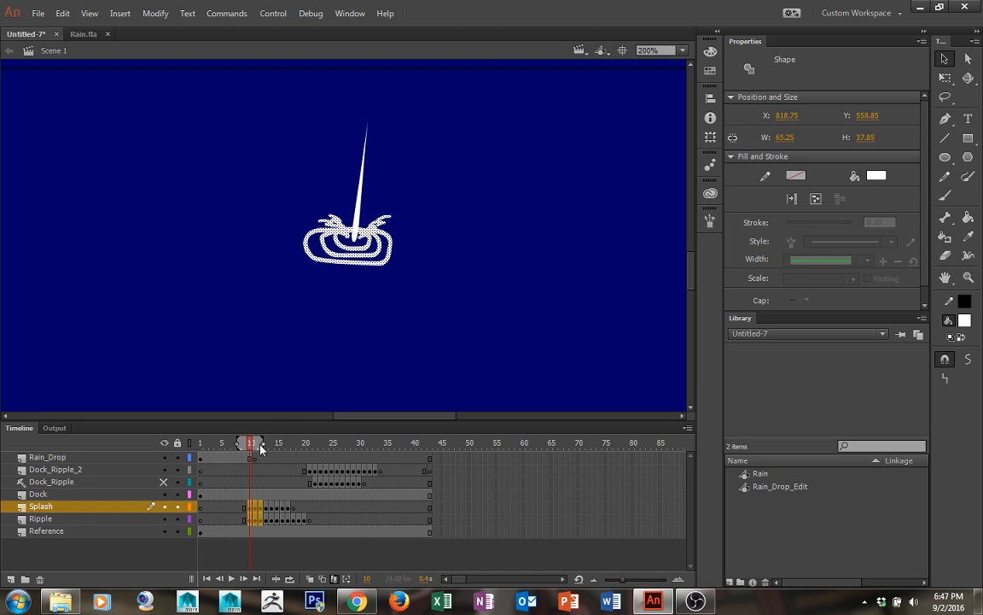
left_click_drag(262, 443, 322, 443)
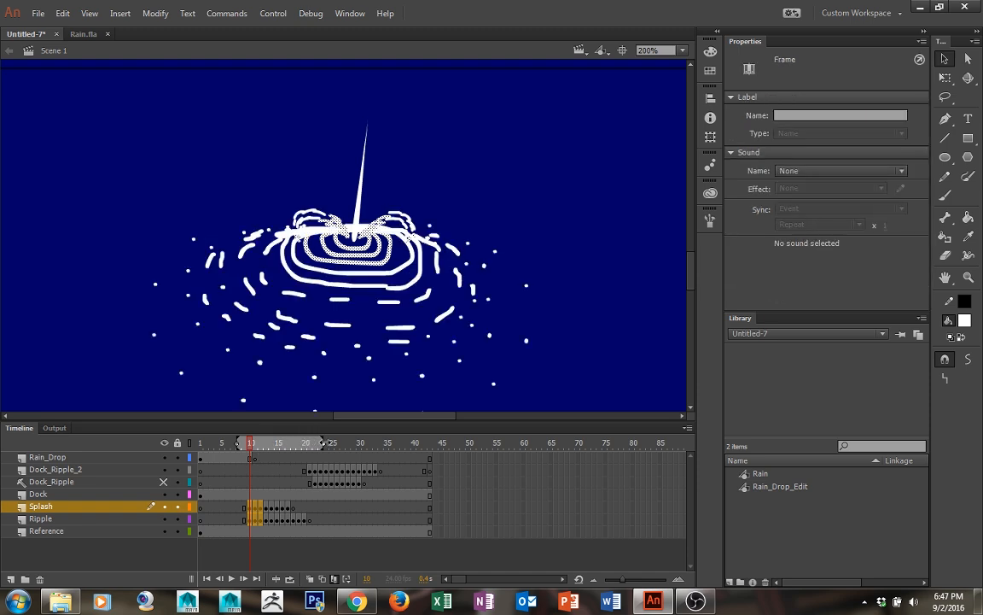
key("ctrl+minus")
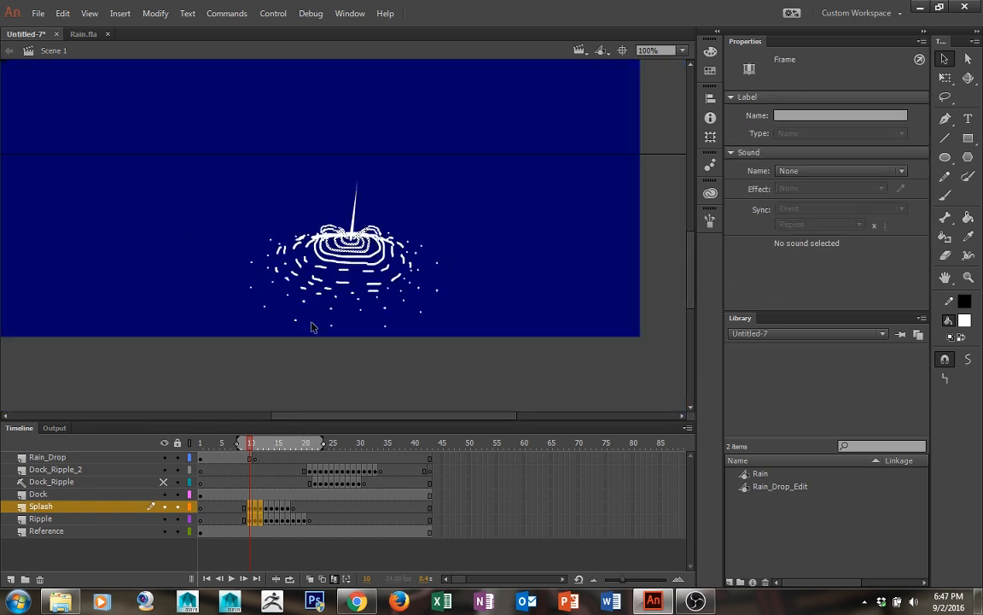
left_click_drag(236, 443, 227, 442)
mouse_move(188, 166)
left_mouse_down()
mouse_move(248, 238)
mouse_move(487, 343)
left_mouse_up()
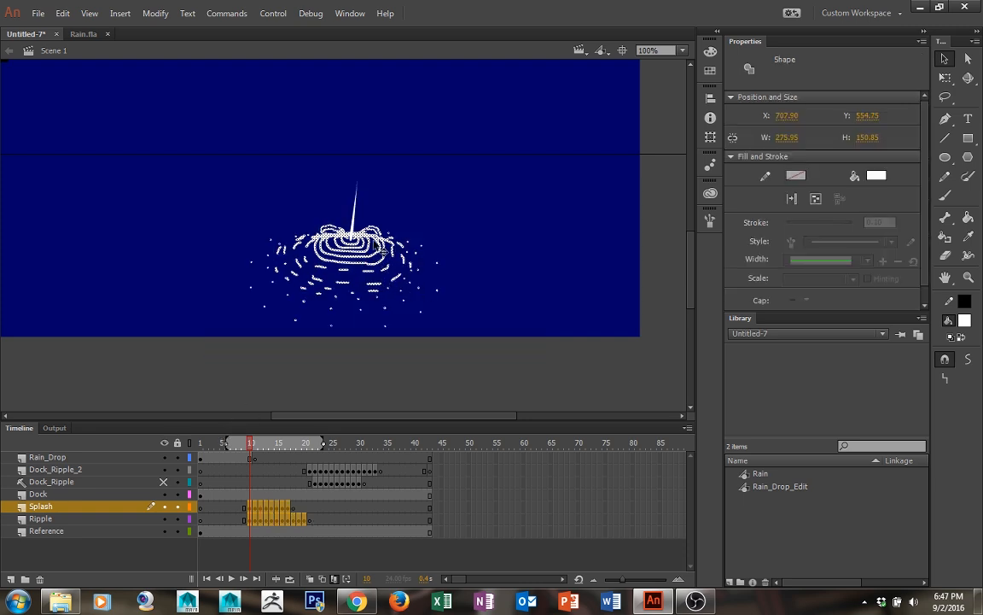
Move the selected splash and ripple artwork horizontally toward the dock post, to about X 290
left_click_drag(387, 275, 191, 275)
left_click_drag(270, 273, 522, 273)
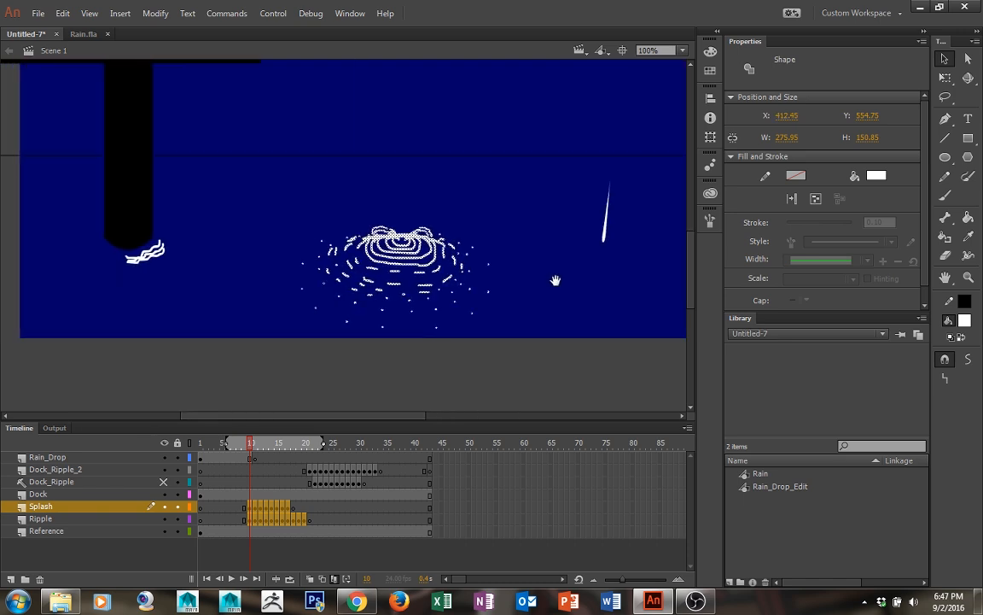
left_click_drag(407, 256, 269, 256)
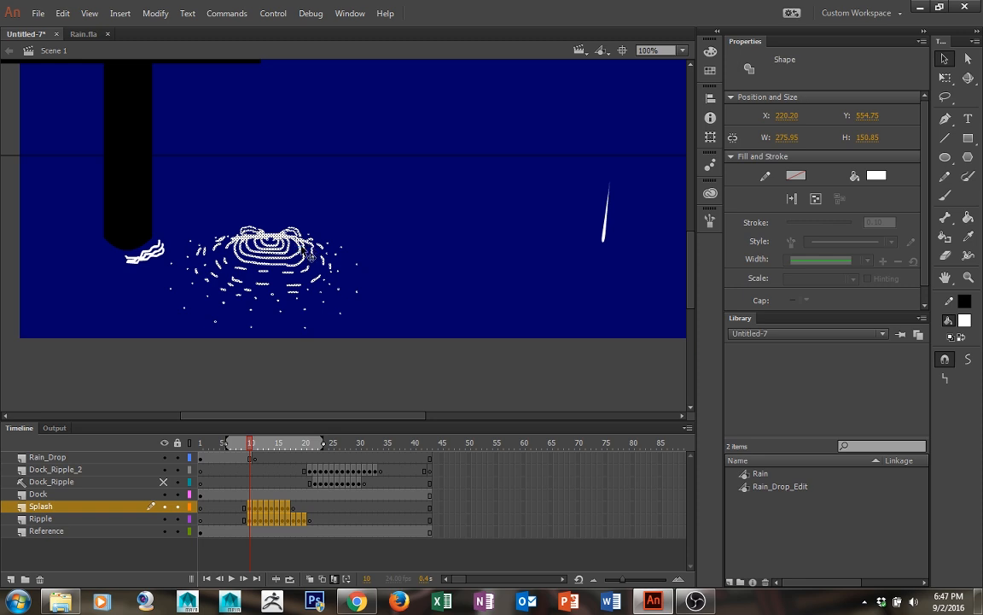
left_click_drag(282, 223, 375, 259)
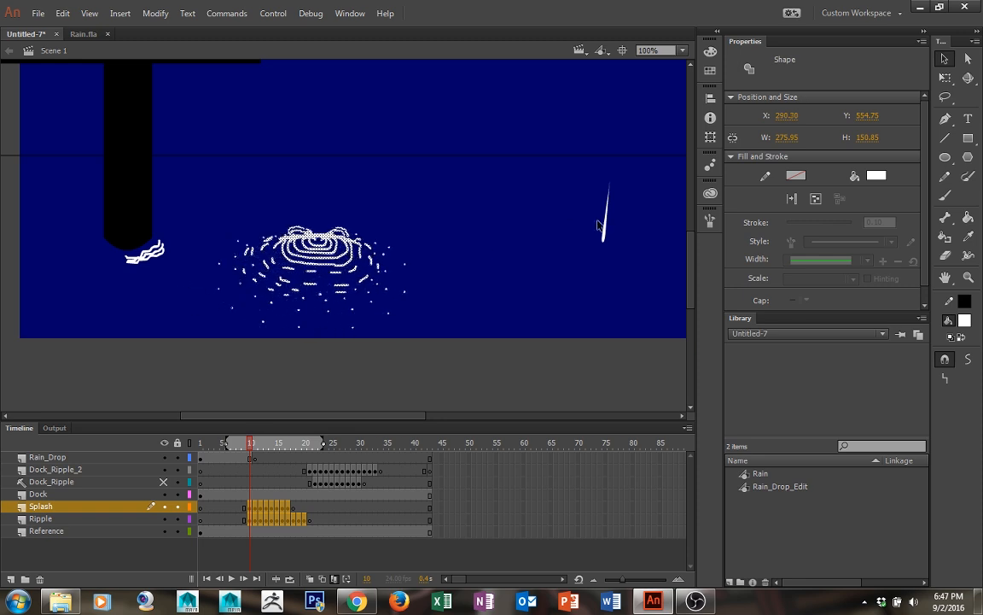
Turn off Edit Multiple Frames, move the raindrop instance onto the relocated splash and test the movie
left_click(605, 227)
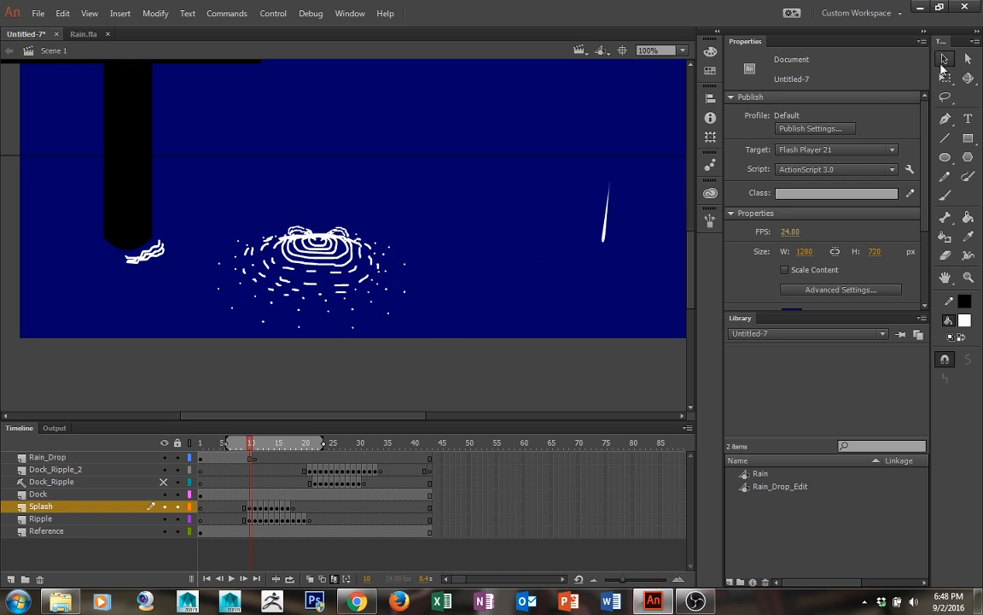
left_click(334, 578)
left_click(604, 222)
left_click_drag(604, 221, 322, 240)
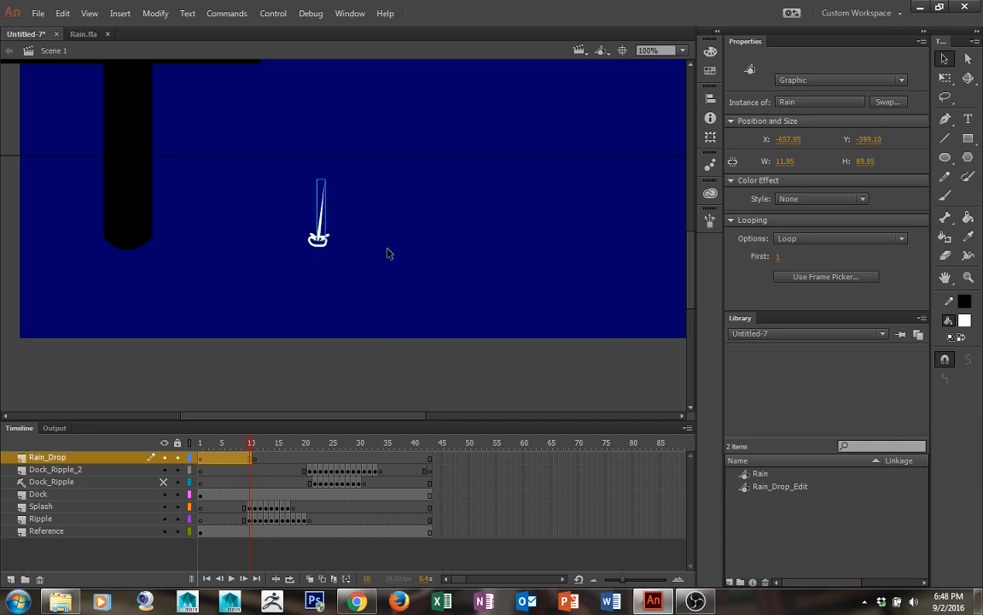
key("ctrl+Return")
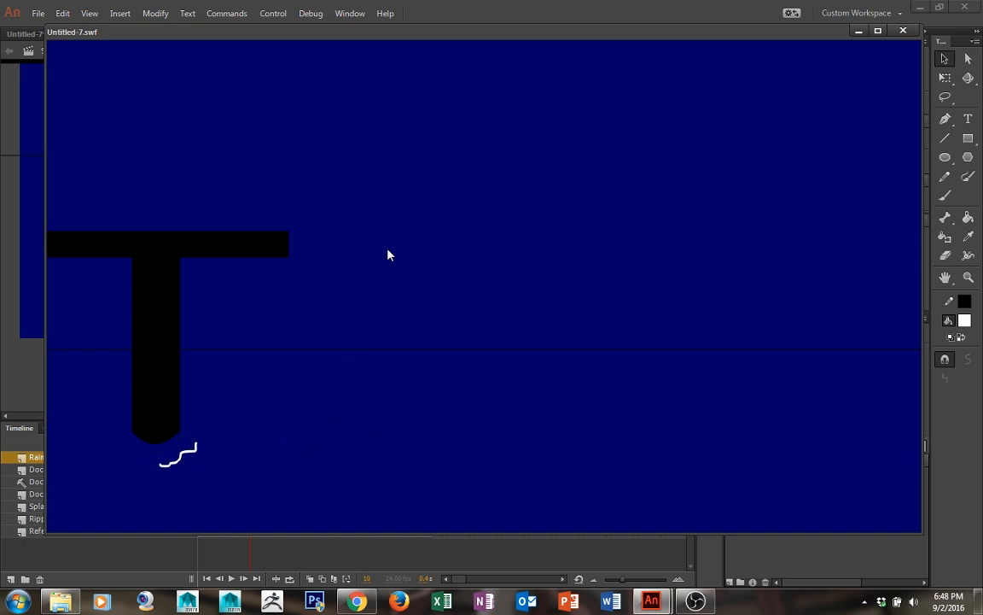
left_click(903, 31)
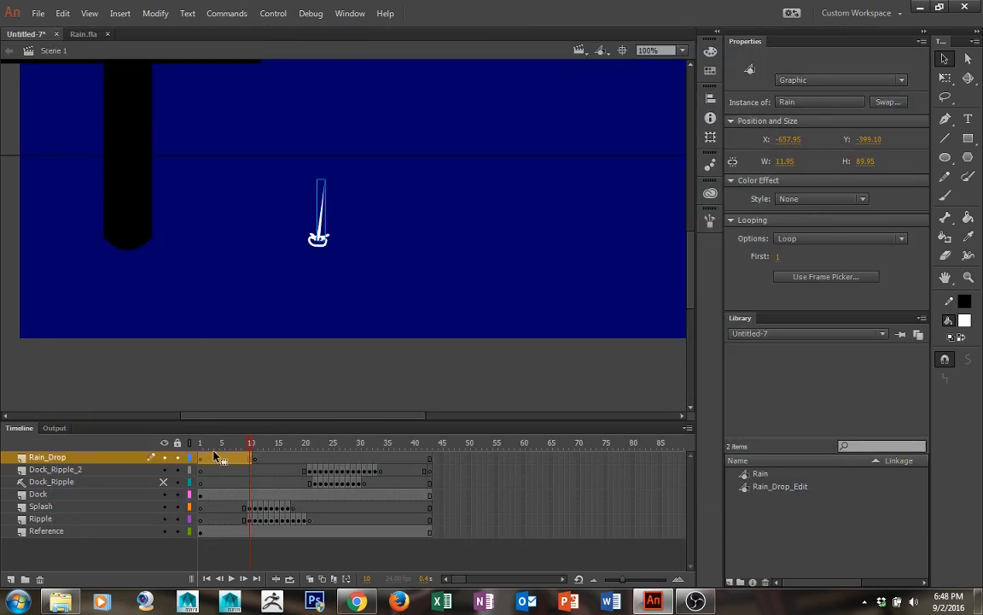
Shift the Dock_Ripple_2 ripple keyframes earlier in the timeline so the sequence starts at frame 15
left_click_drag(307, 470, 353, 475)
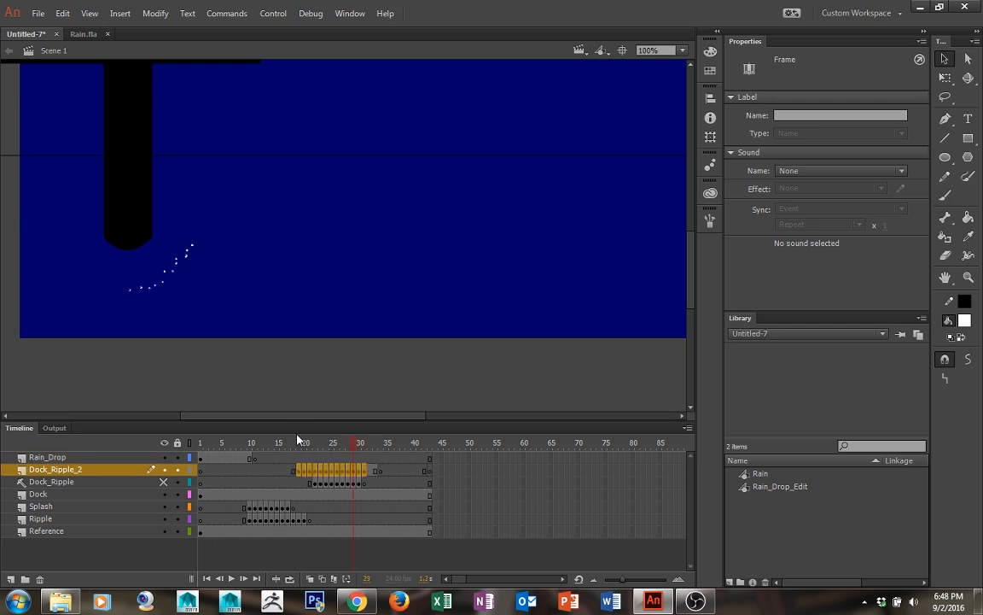
left_click(299, 441)
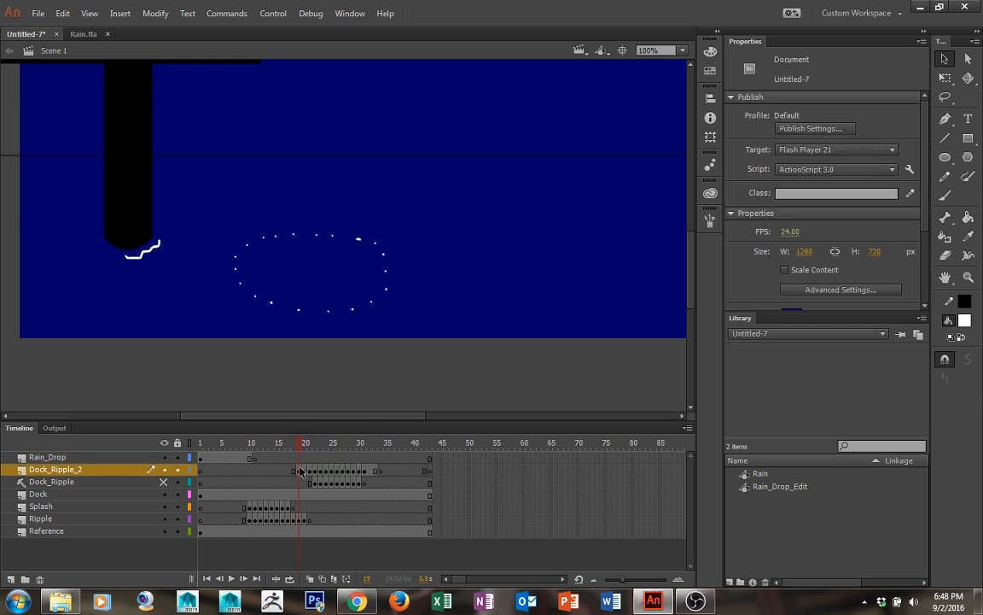
left_click_drag(365, 471, 276, 469)
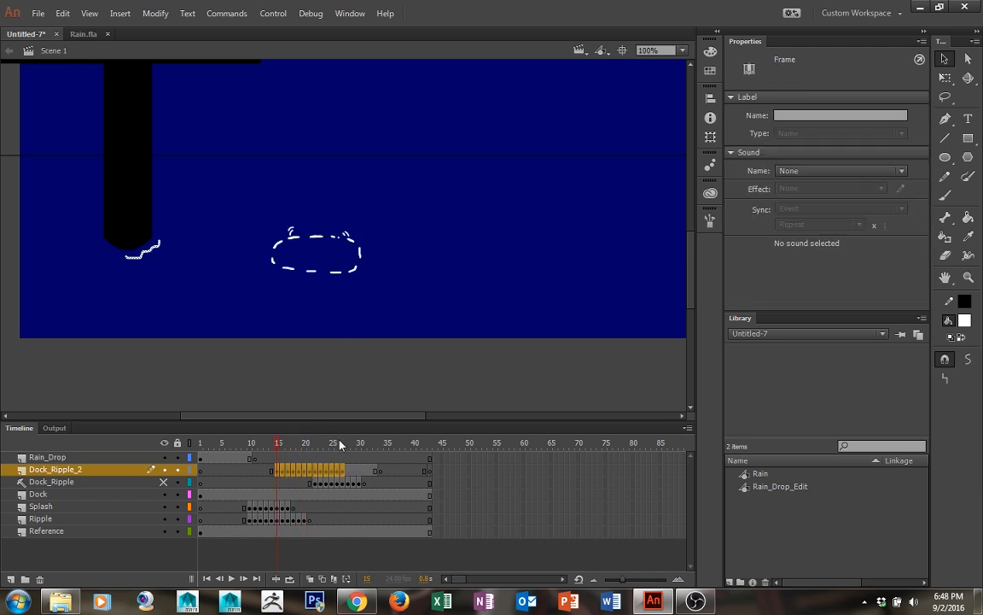
Move the blank keyframe that ends the Dock_Ripple_2 ripple to frame 28 and test the movie
left_click(347, 471)
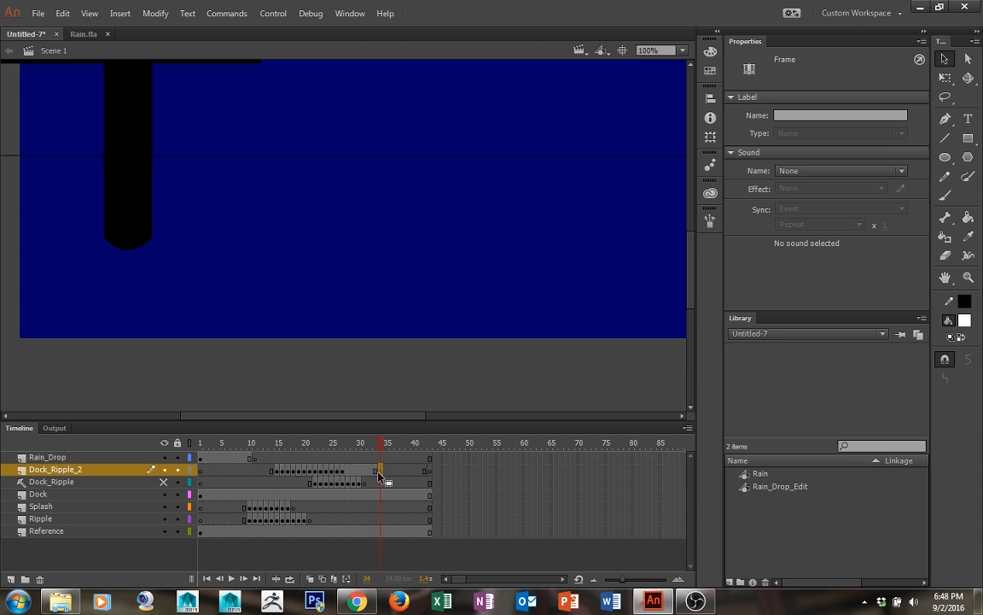
left_click_drag(350, 474, 348, 471)
key("ctrl+Return")
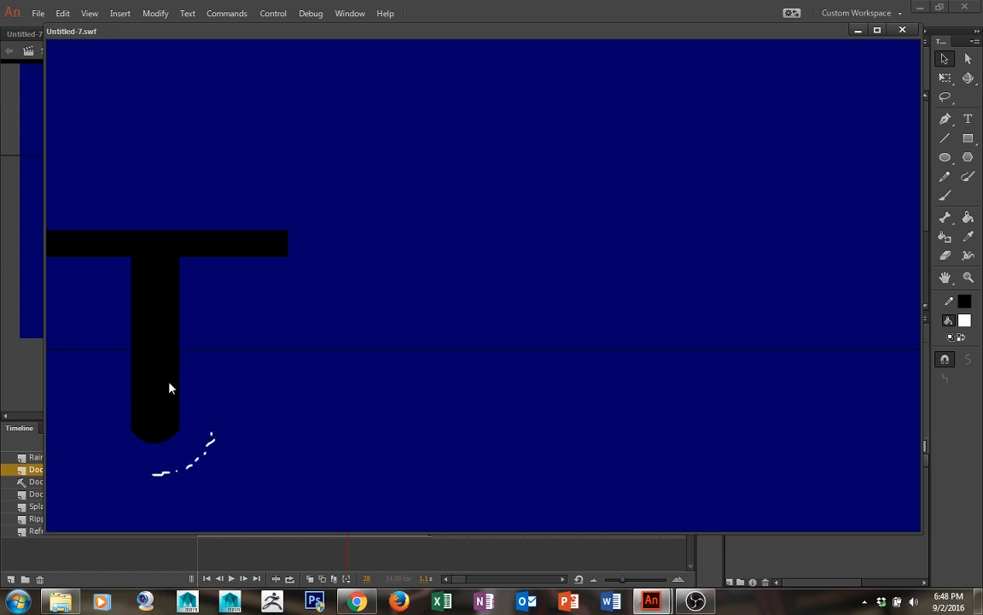
left_click(903, 32)
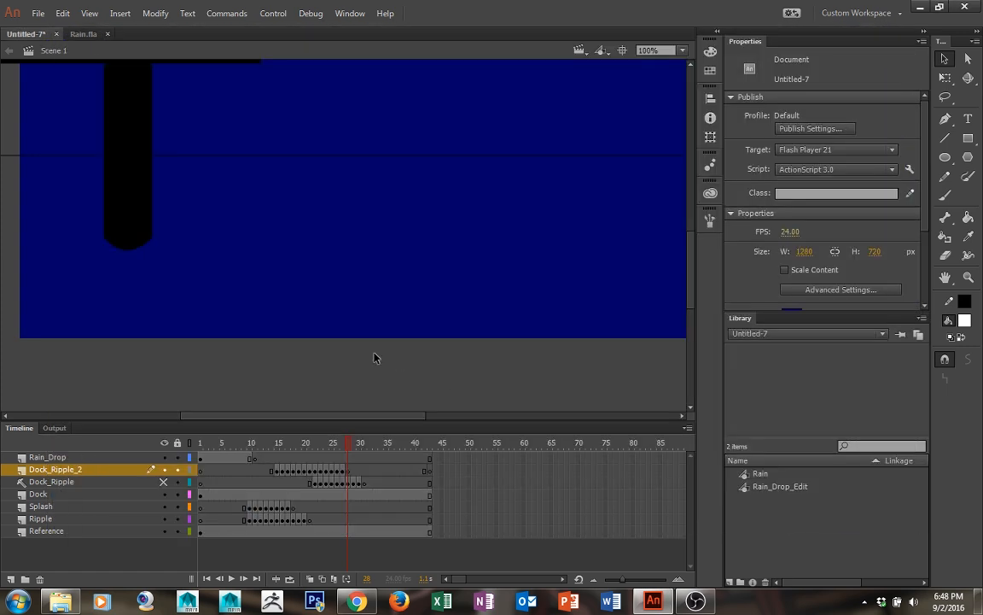
Bring the whole stage into view and select the Rain_Drop_Edit symbol in the library
key("ctrl+minus")
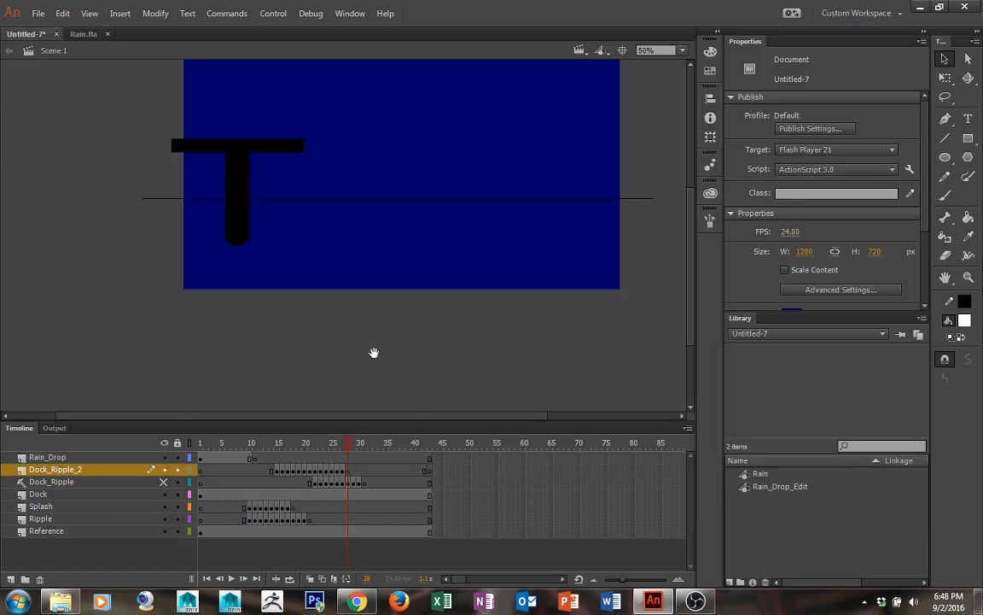
left_click_drag(395, 332, 356, 398)
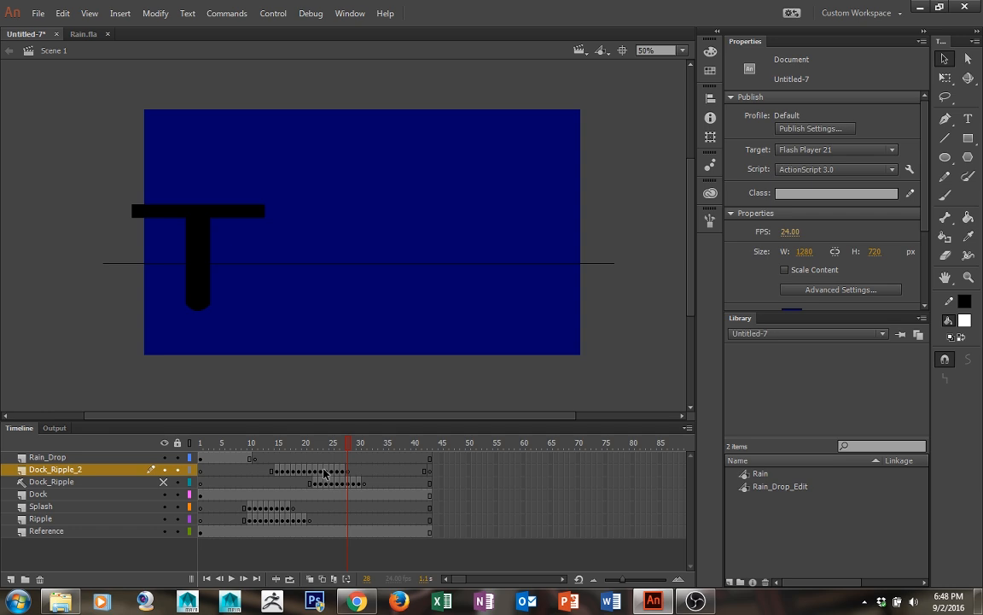
left_click(781, 485)
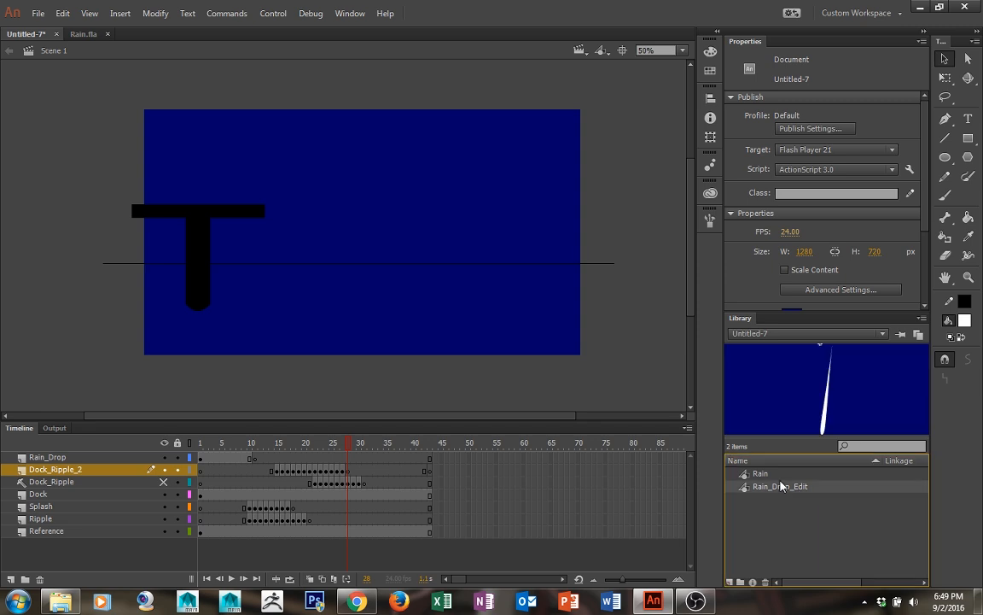